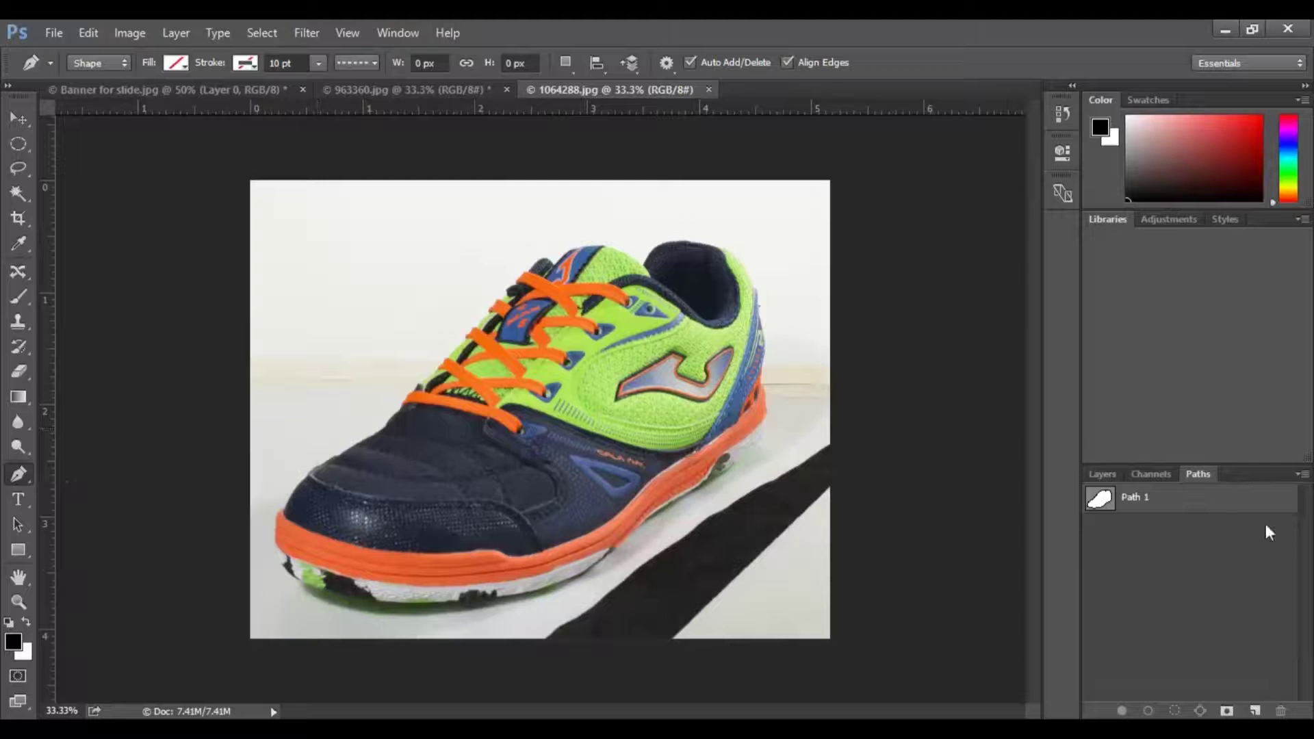
Display the outline of Path 1 and examine how it follows the shoe's sole up close.
click(1138, 502)
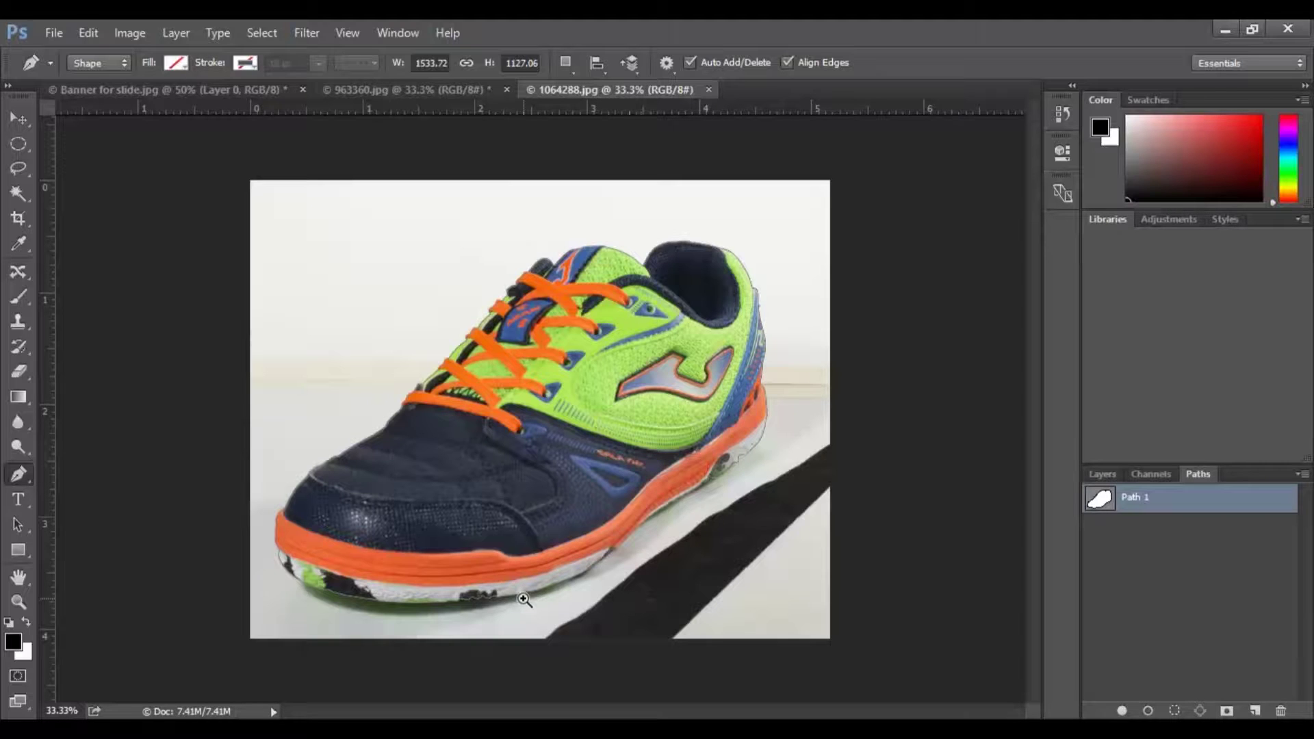
click(420, 570)
click(620, 633)
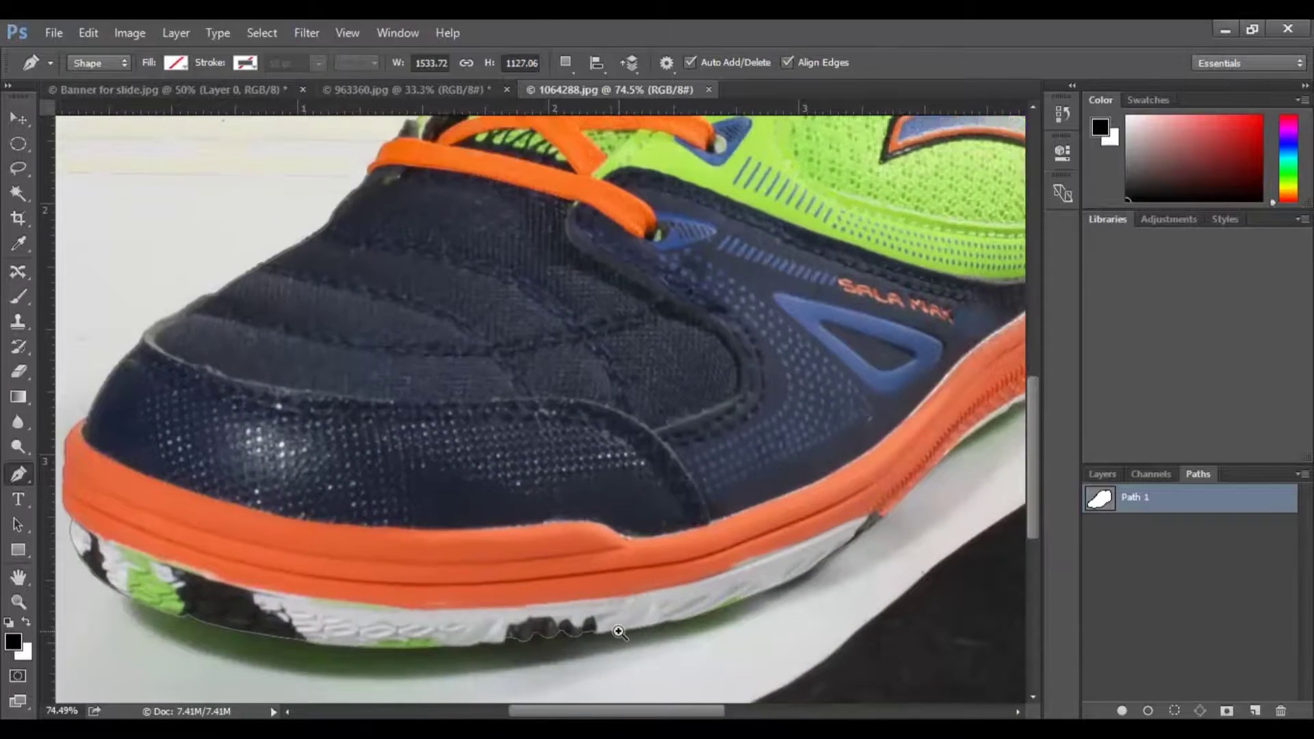
click(618, 632)
click(548, 616)
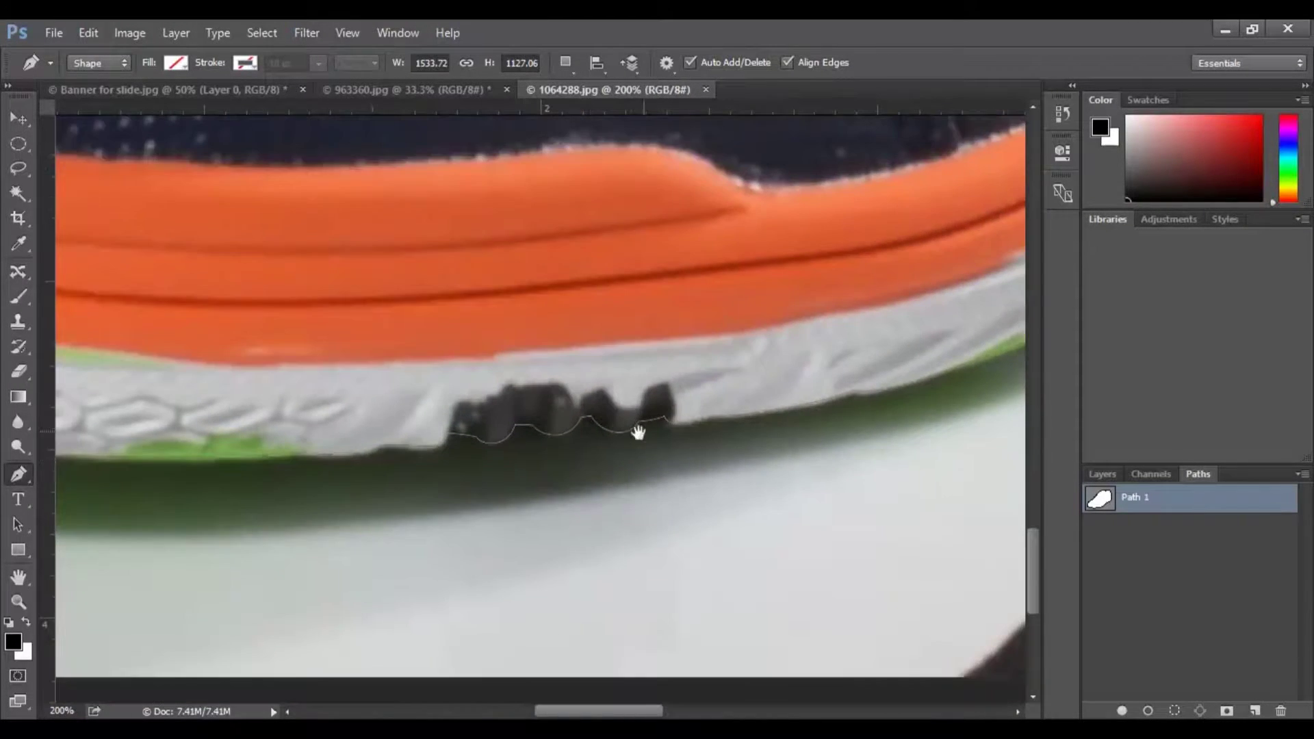
click(536, 449)
click(1152, 616)
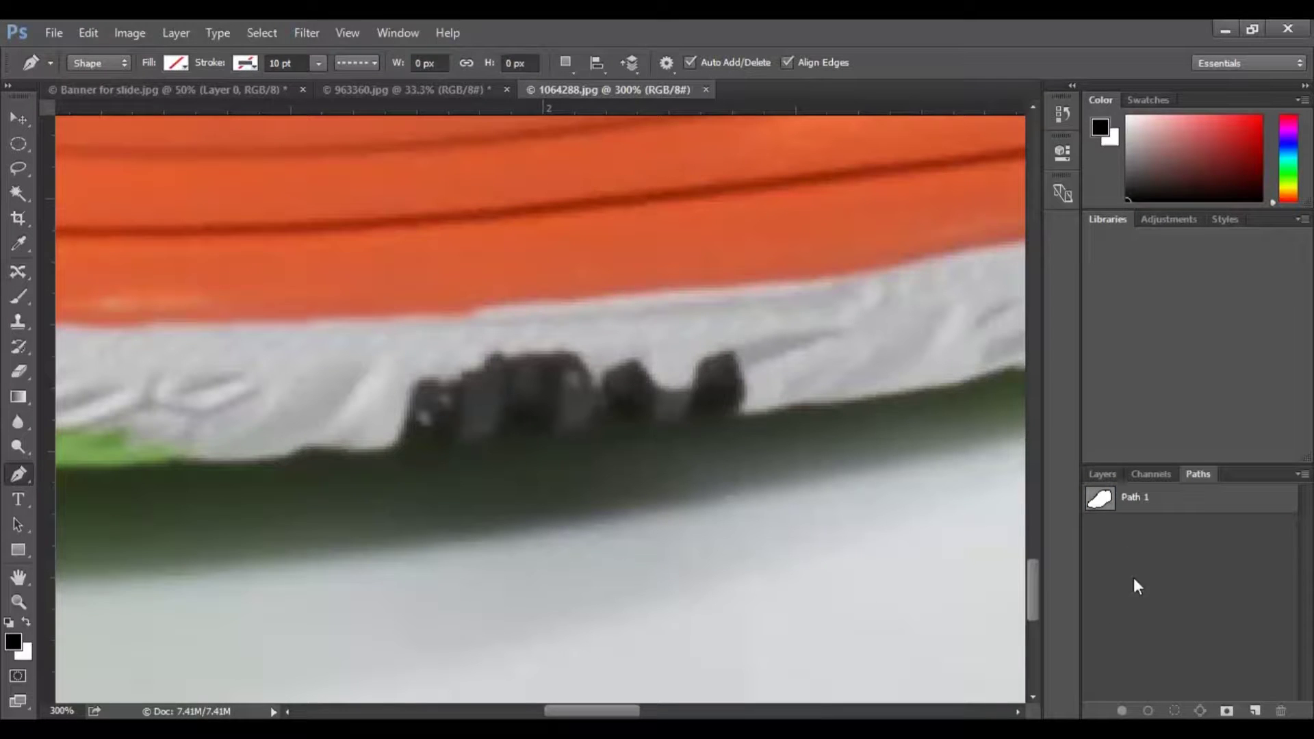
click(1126, 505)
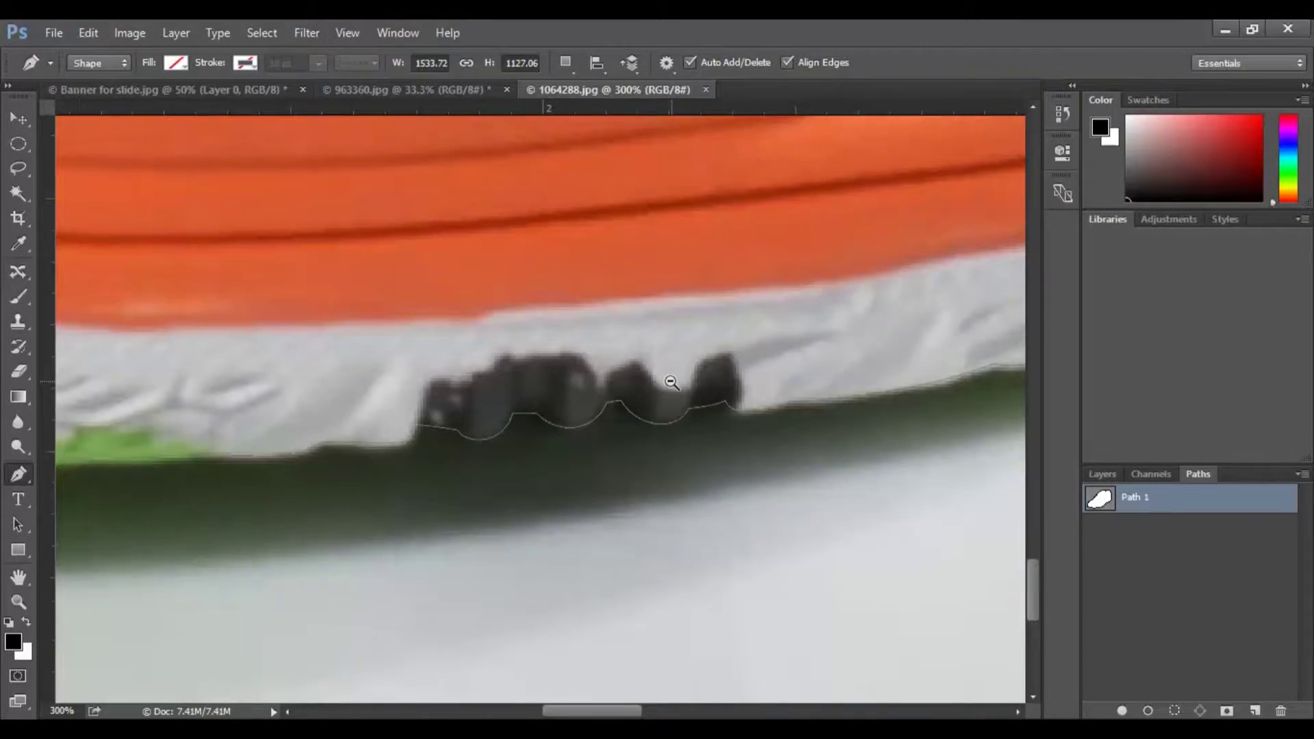
key(ctrl+1)
key(ctrl+minus)
key(ctrl+minus)
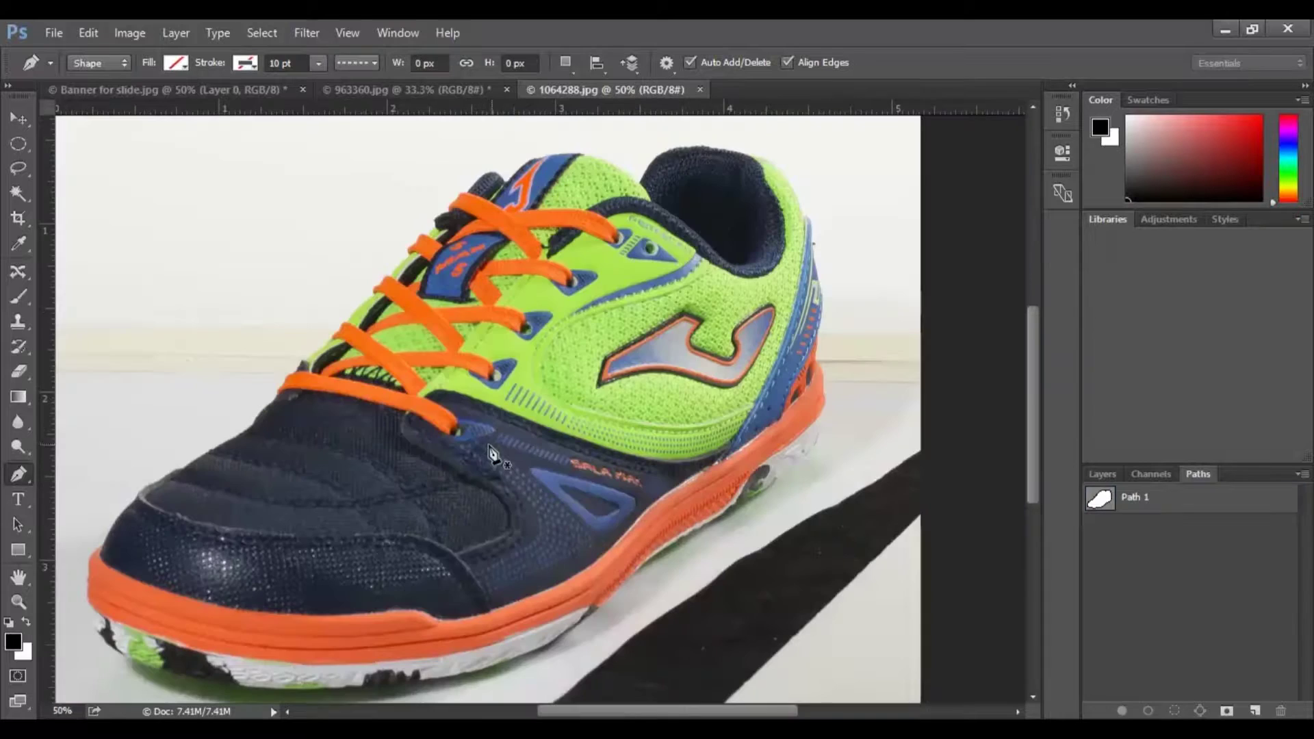
Select the light background around the shoe on the Background layer with the Quick Selection tool.
click(18, 194)
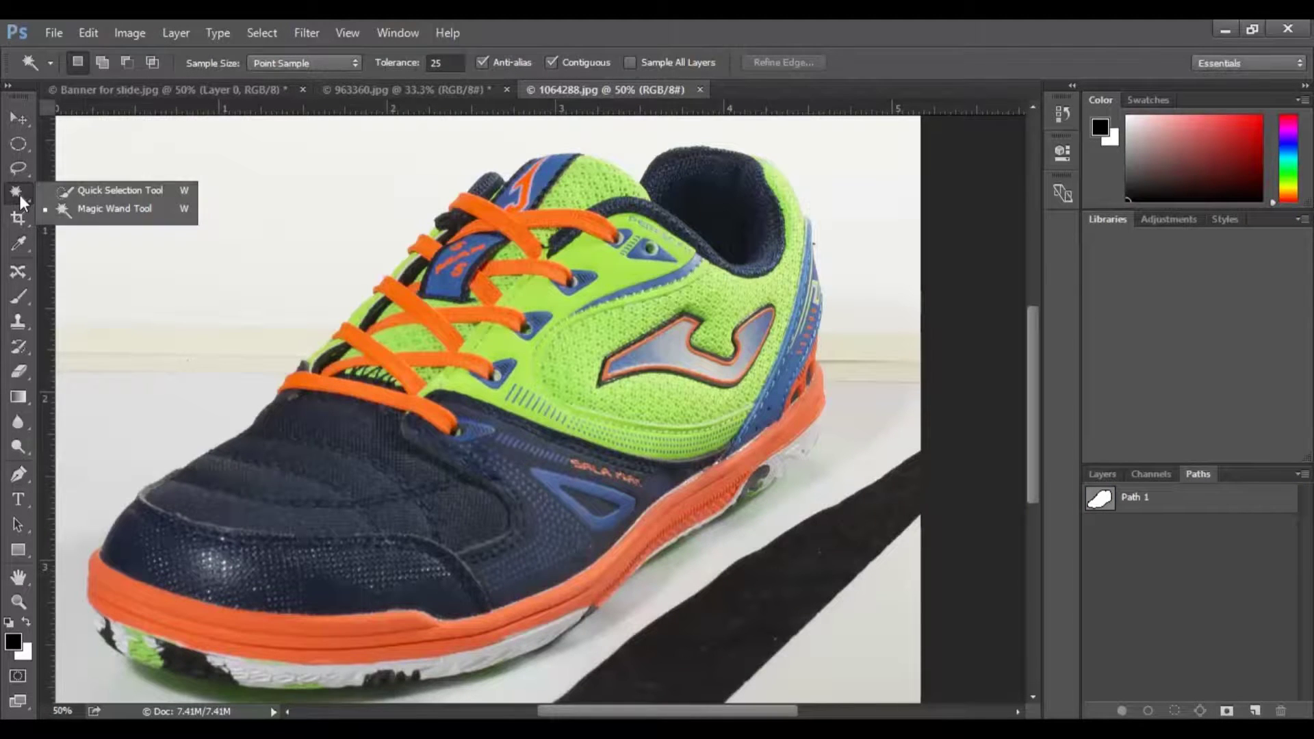
click(111, 189)
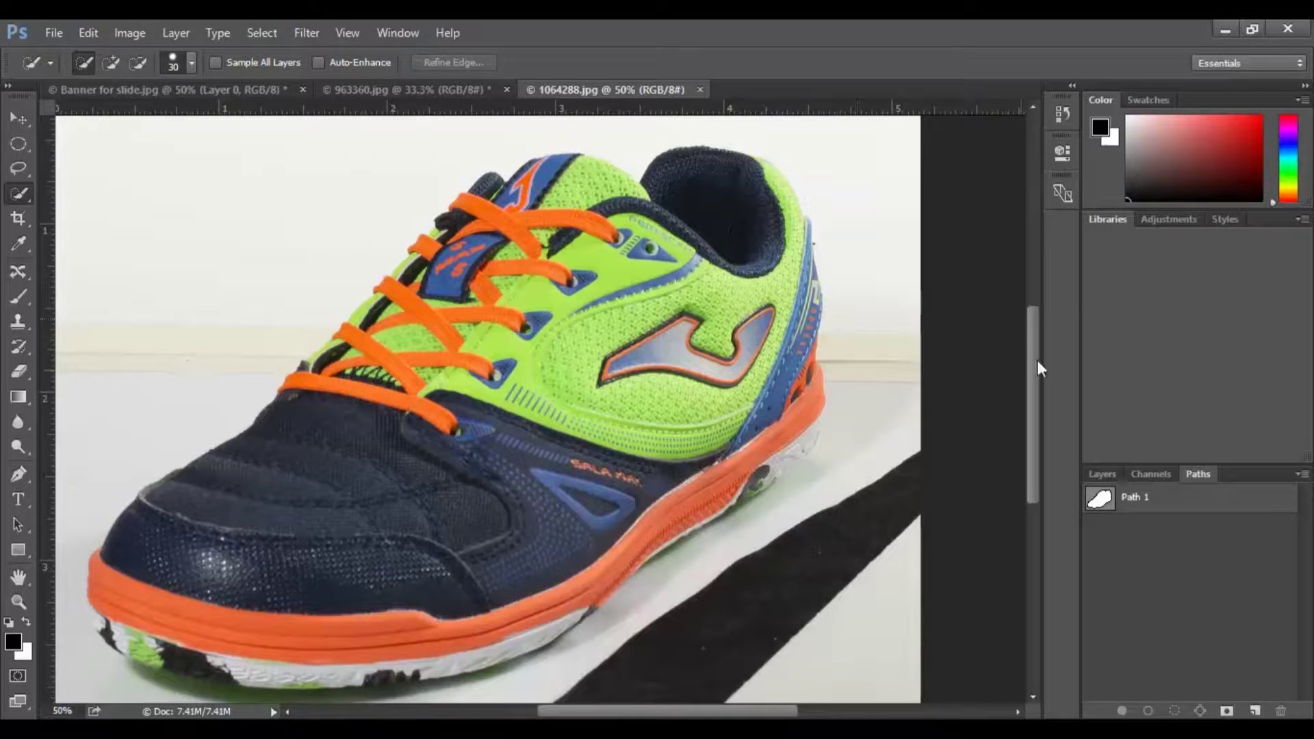
click(1103, 476)
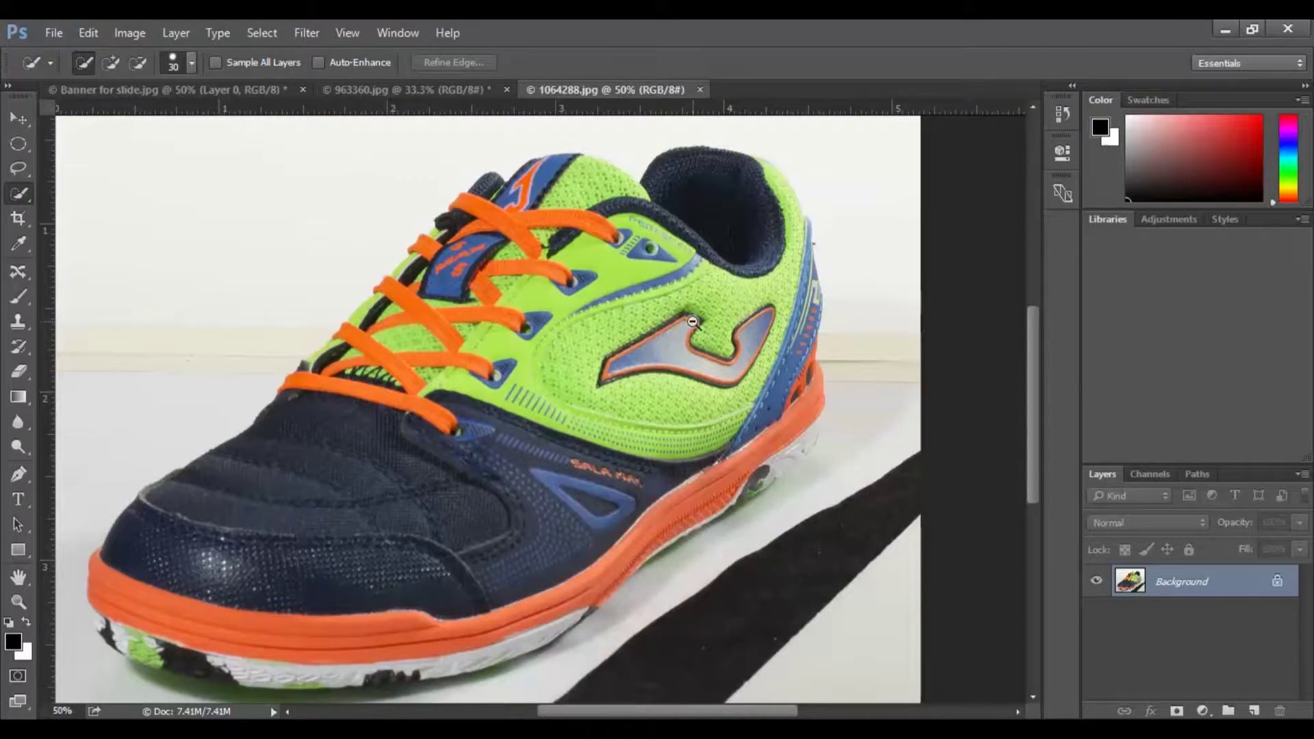
key(ctrl+minus)
mouse_move(778, 245)
mouse_down()
mouse_move(817, 376)
mouse_move(809, 439)
mouse_move(717, 558)
mouse_up()
mouse_move(577, 615)
mouse_down()
mouse_move(521, 634)
mouse_move(329, 634)
mouse_move(269, 606)
mouse_move(255, 463)
mouse_move(329, 326)
mouse_up()
drag(365, 284, 364, 285)
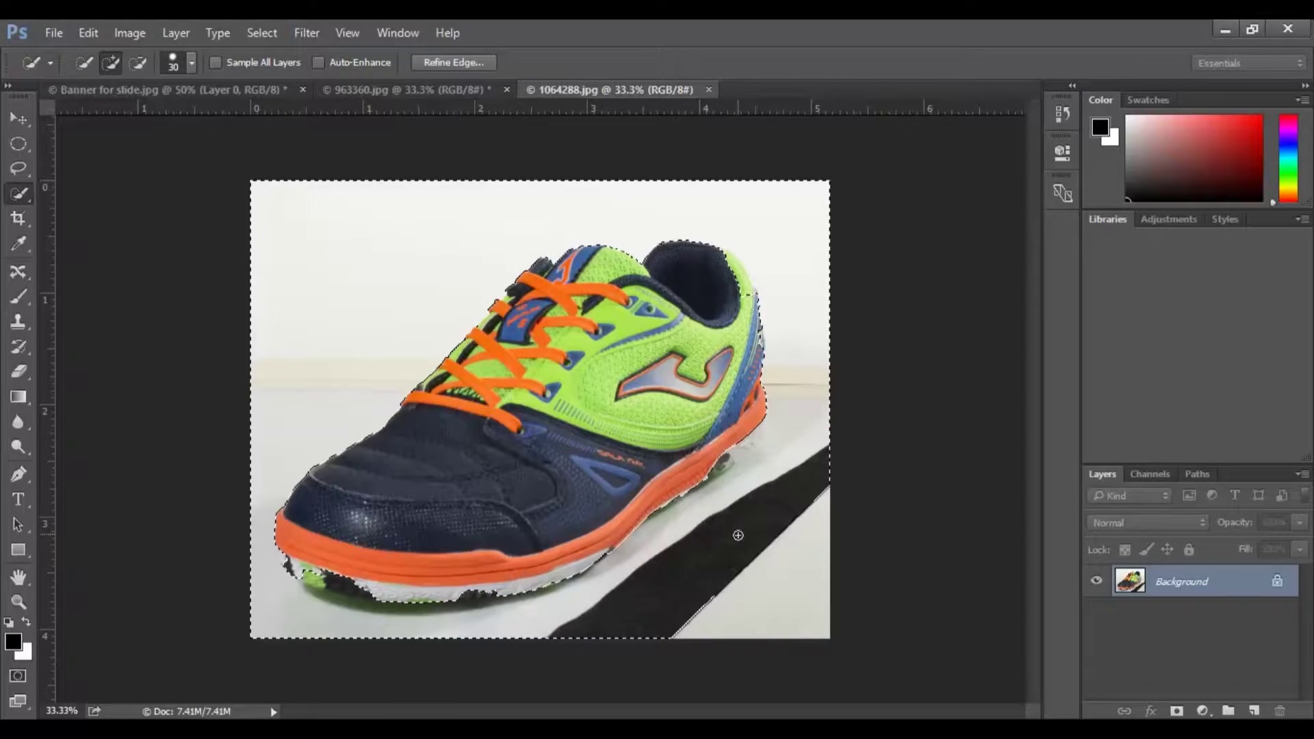
Examine the selection edge along the heel's tread up close and go through the Quick Selection brush modes.
ctrl+click(629, 544)
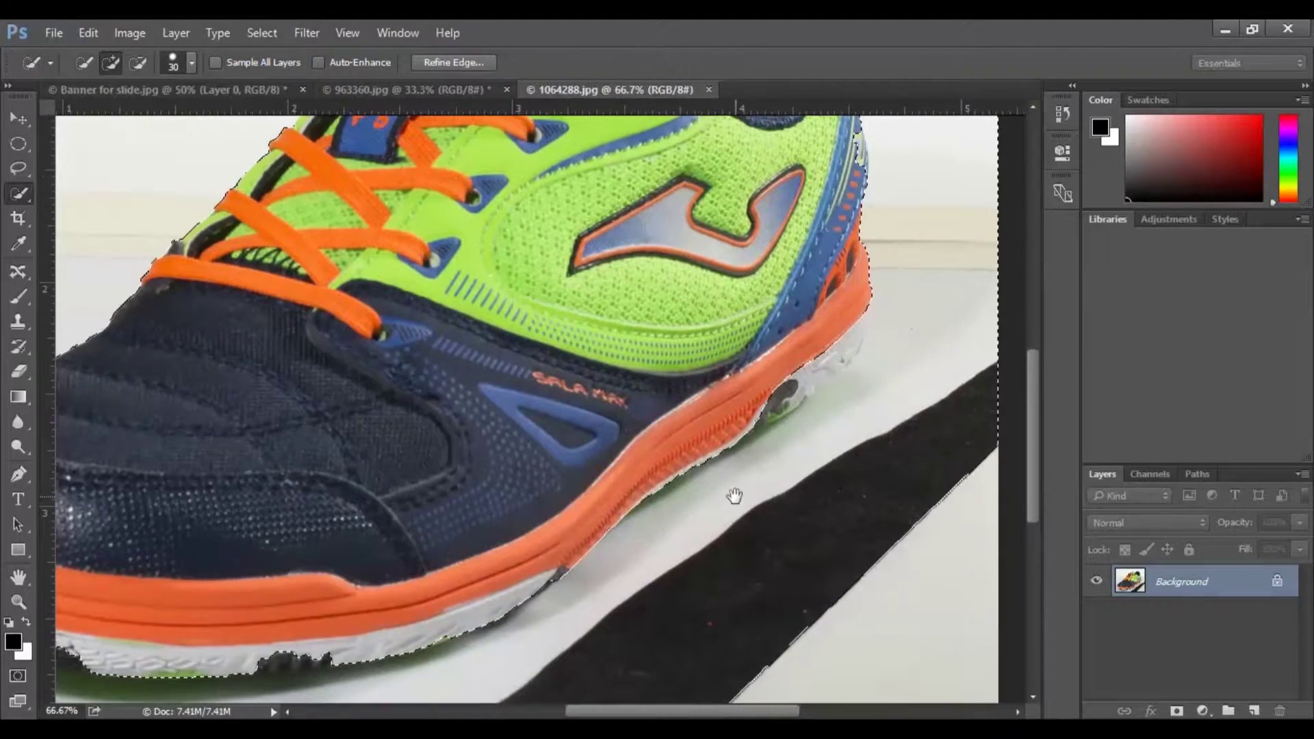
ctrl+click(848, 412)
ctrl+click(848, 412)
ctrl+click(848, 412)
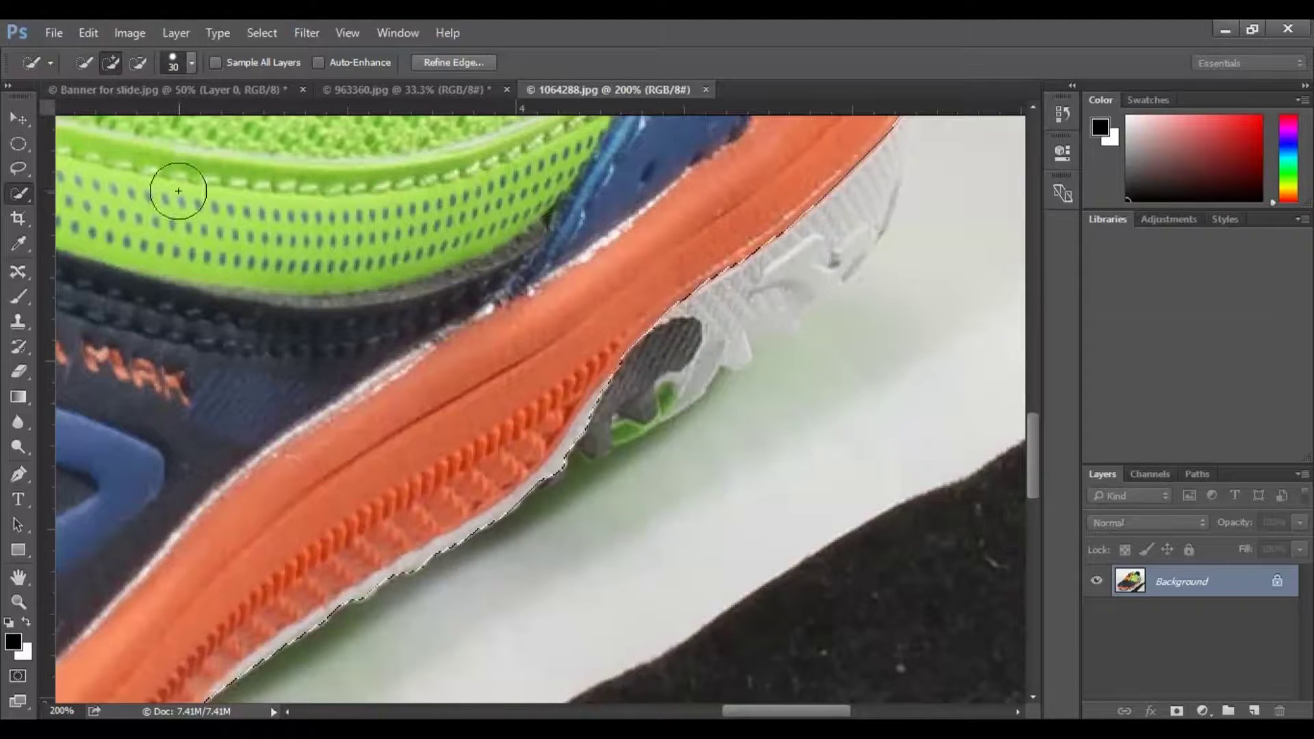
click(139, 63)
click(111, 61)
click(85, 65)
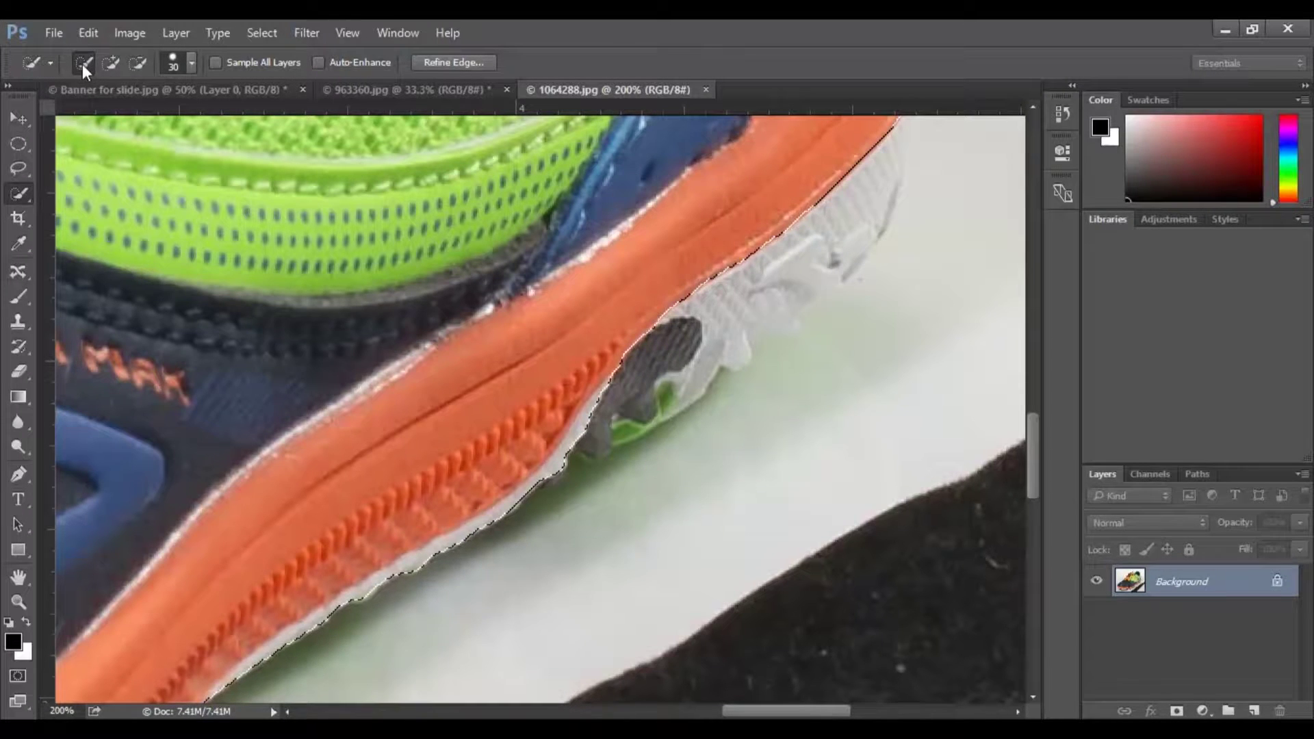
ctrl+alt+click(675, 360)
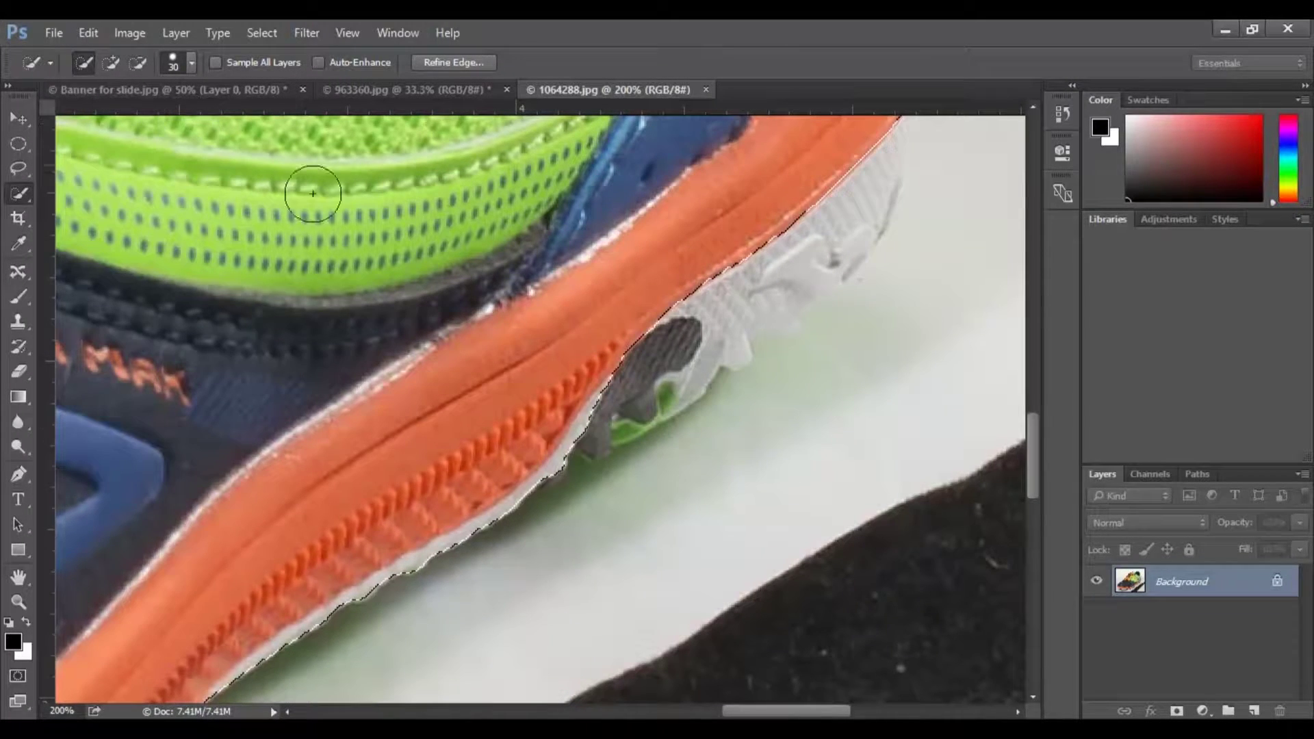
ctrl+alt+click(758, 388)
alt+click(758, 389)
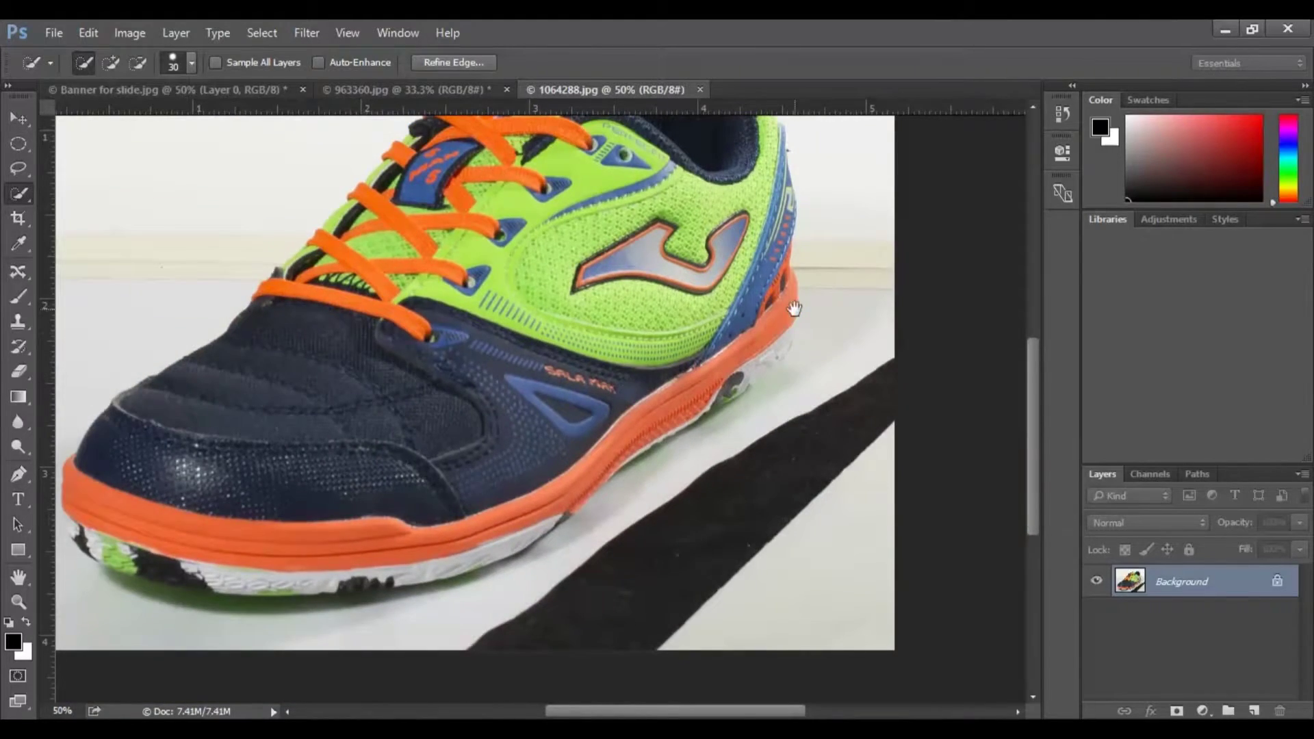
ctrl+click(810, 337)
ctrl+click(783, 373)
ctrl+click(787, 377)
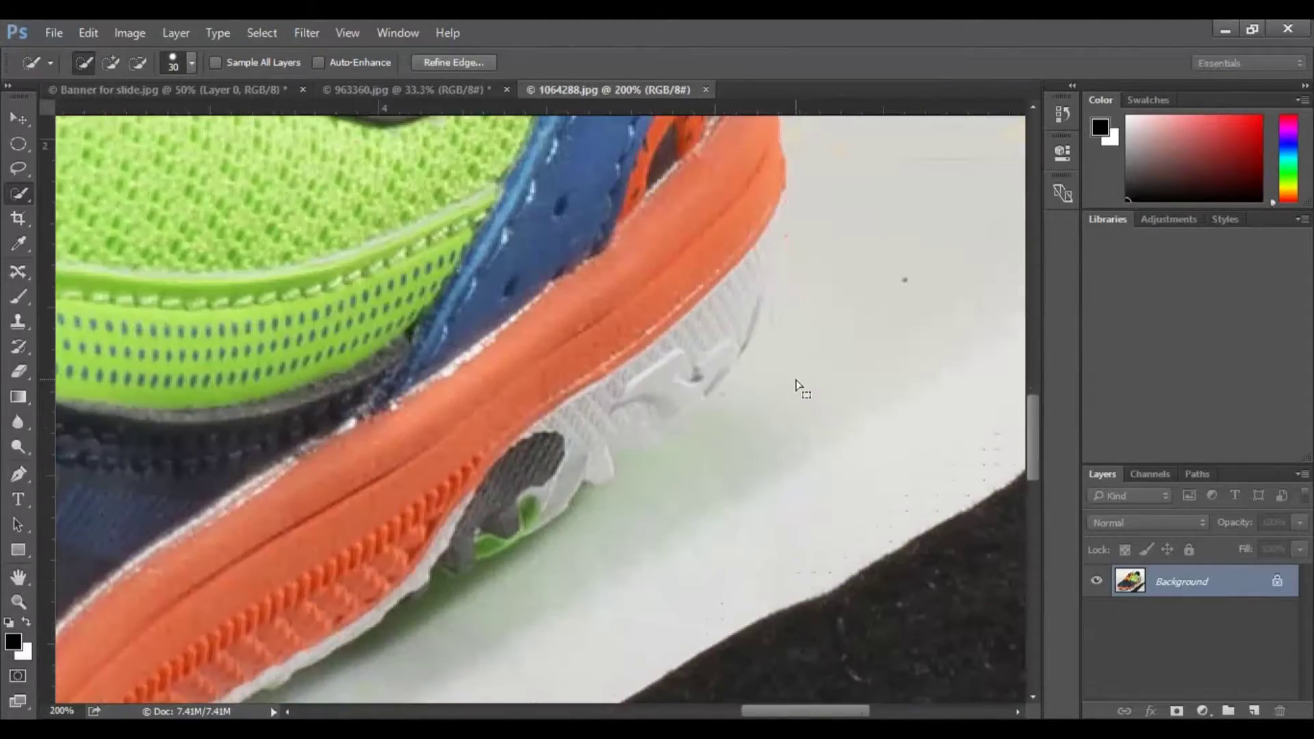
ctrl+alt+click(779, 381)
ctrl+alt+click(753, 369)
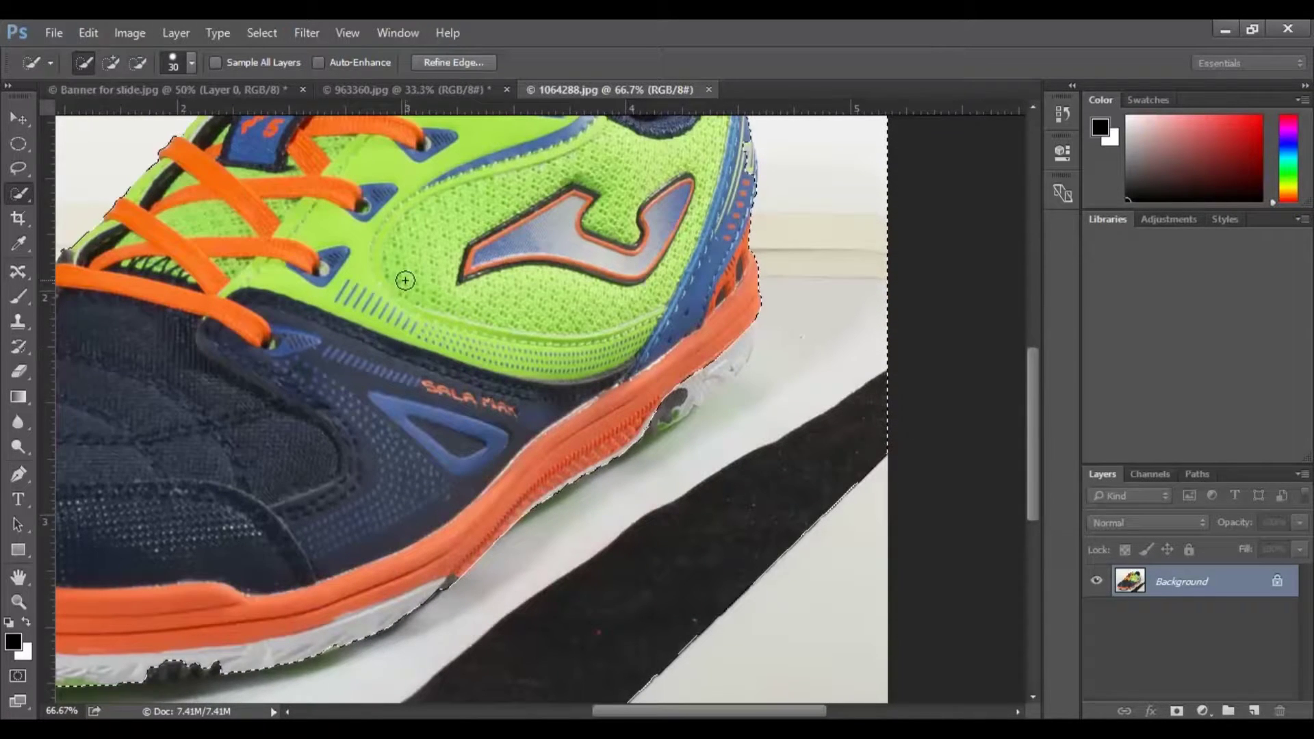
Compare the subtract and add modes of the Quick Selection brush at the heel's sole.
click(135, 63)
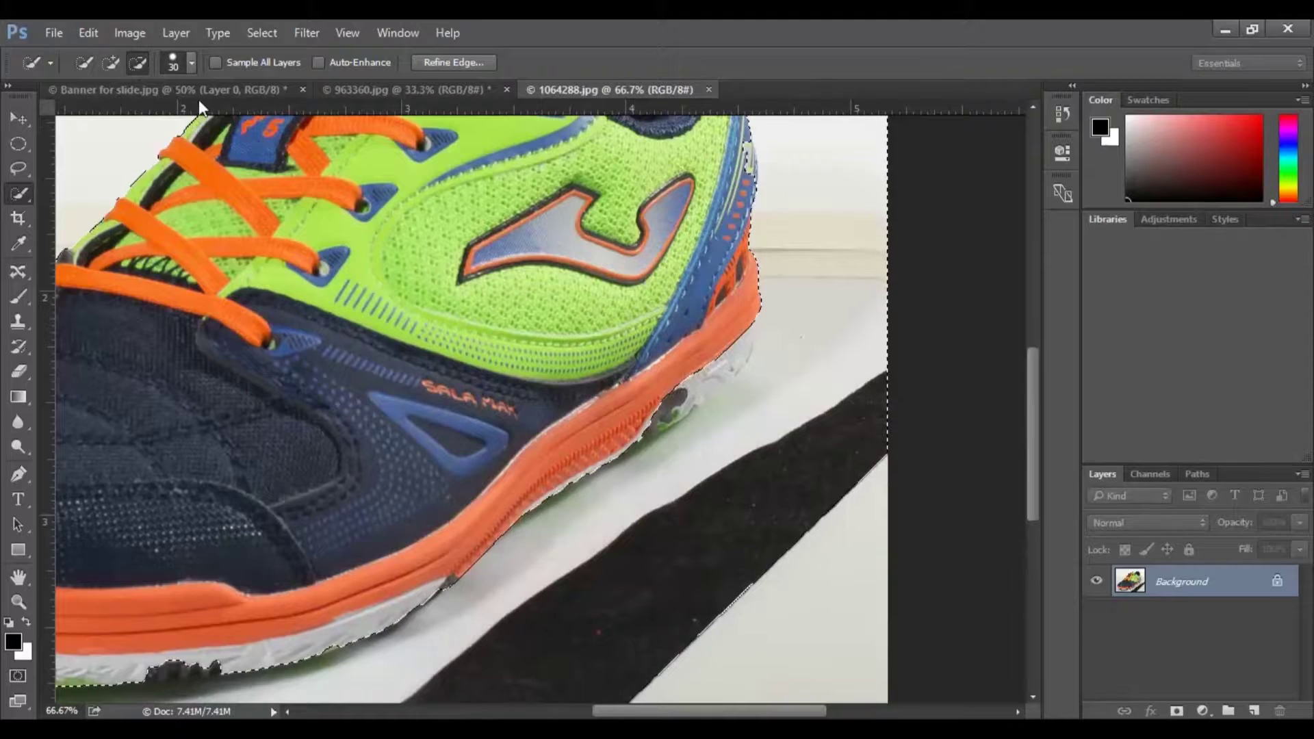
click(113, 67)
ctrl+click(701, 423)
ctrl+click(702, 423)
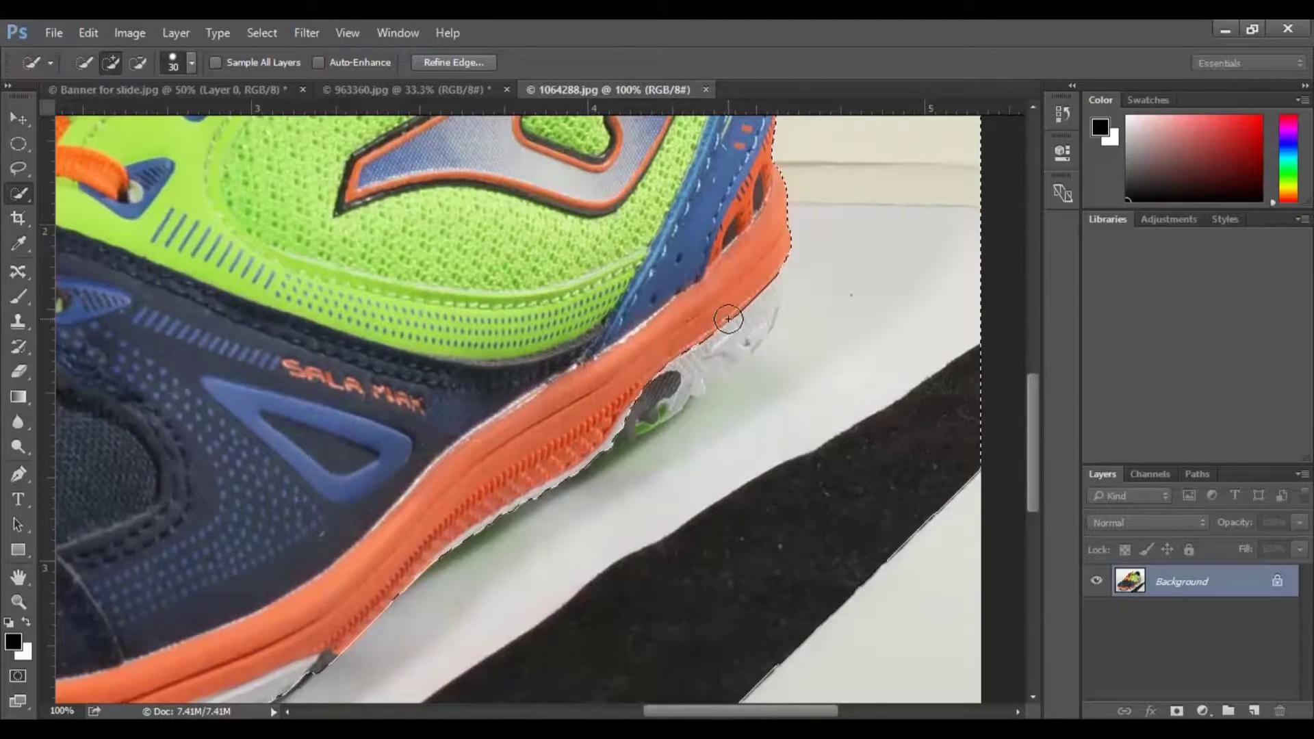
click(667, 394)
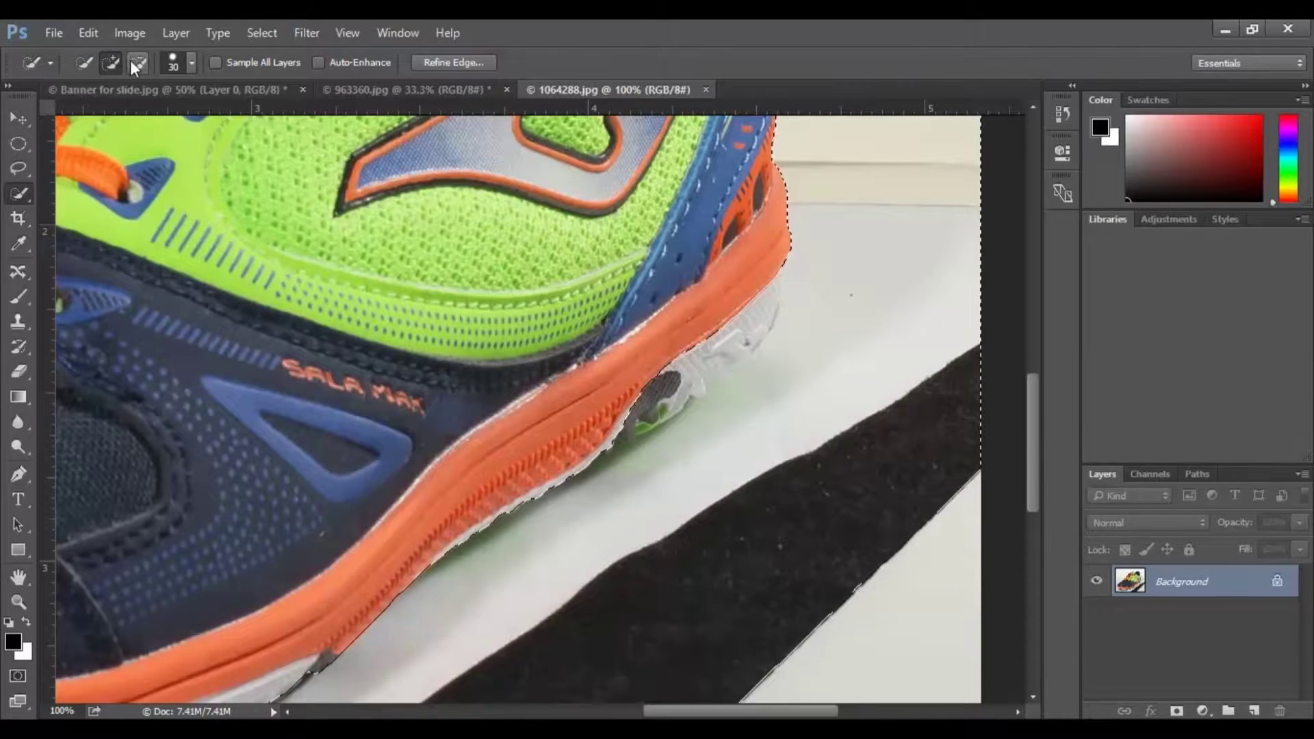
ctrl+alt+click(592, 329)
ctrl+alt+click(590, 330)
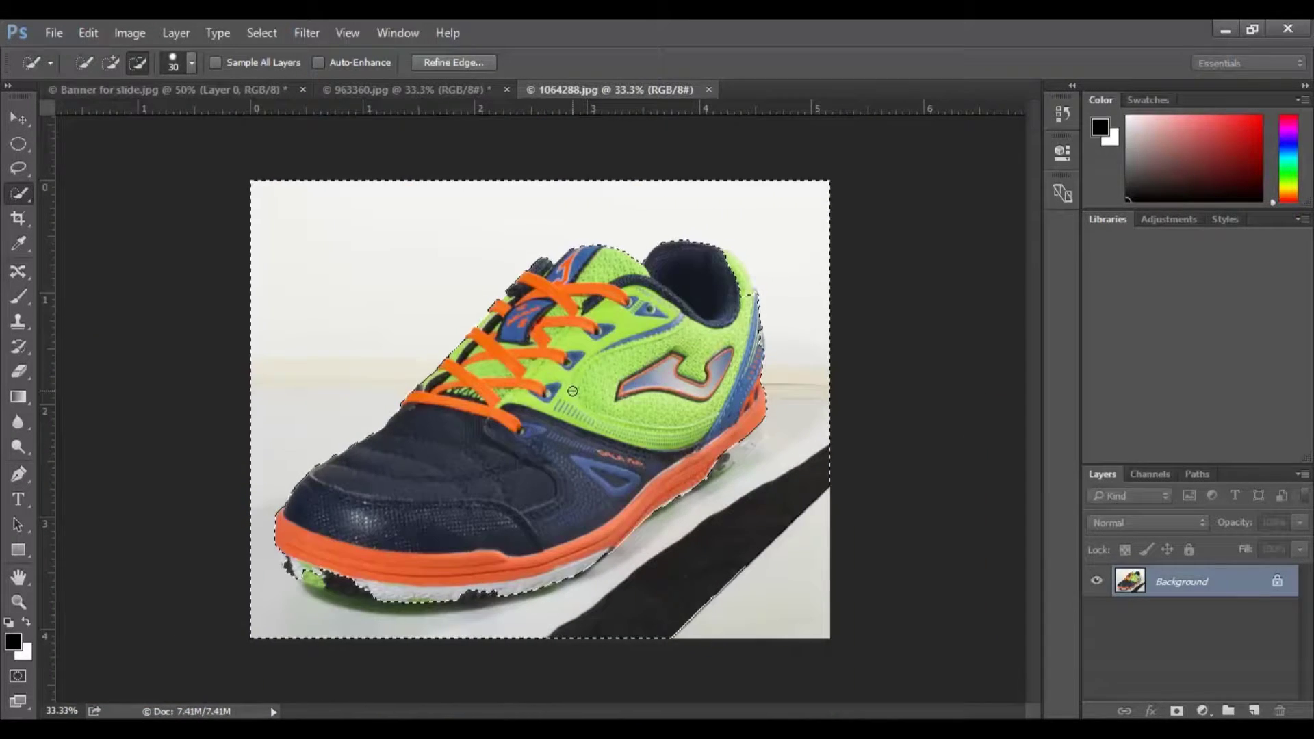
Add the floor corner beyond the black stripe to the selection and invert it so the shoe is selected.
key(l)
mouse_move(674, 619)
mouse_down()
mouse_move(651, 632)
mouse_move(879, 685)
mouse_move(872, 474)
mouse_move(678, 625)
mouse_up()
key(ctrl+shift+i)
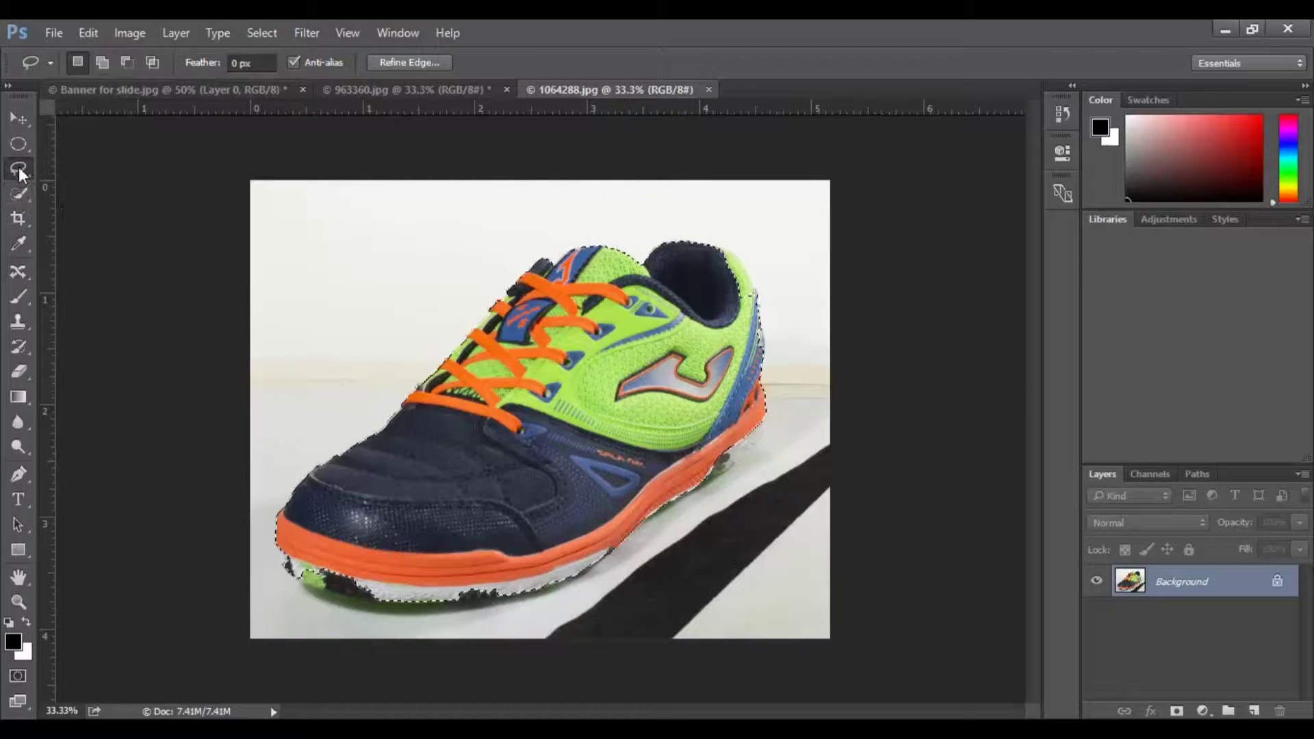
Add the white and green tread under the heel to the shoe selection with the Quick Selection tool.
click(19, 192)
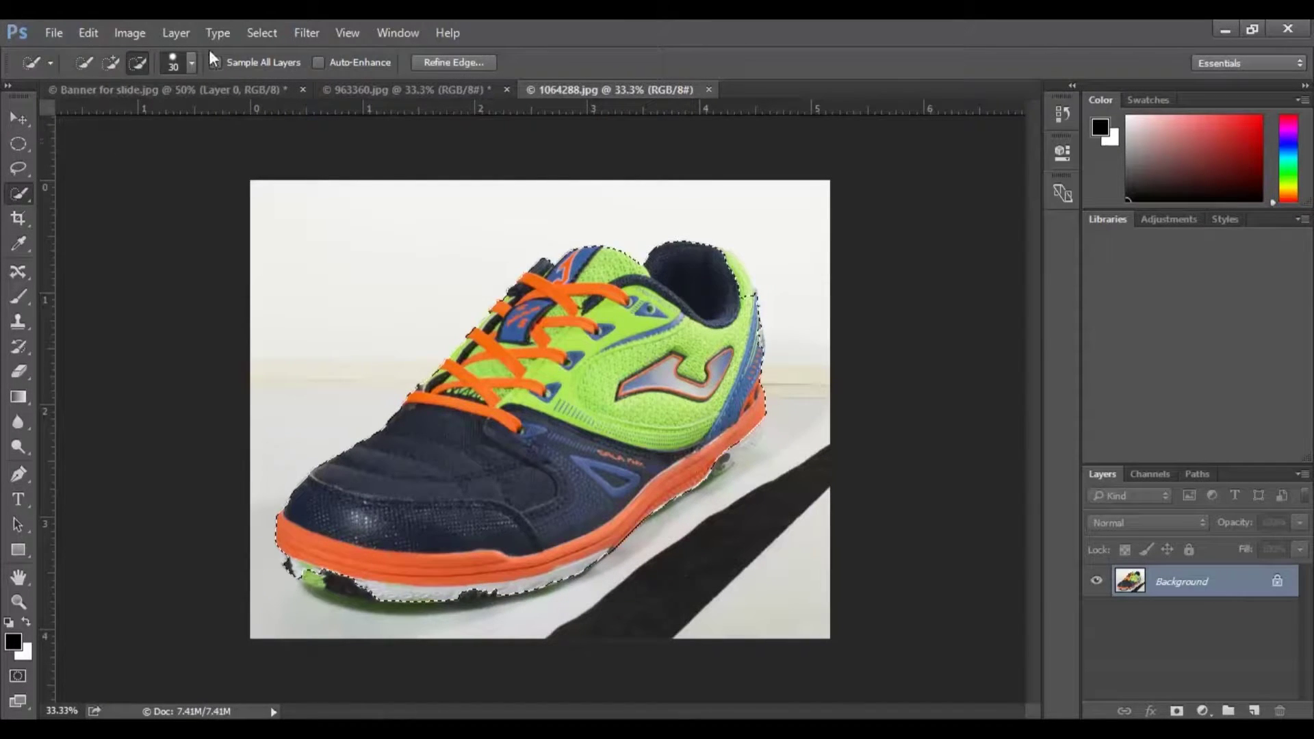
click(110, 62)
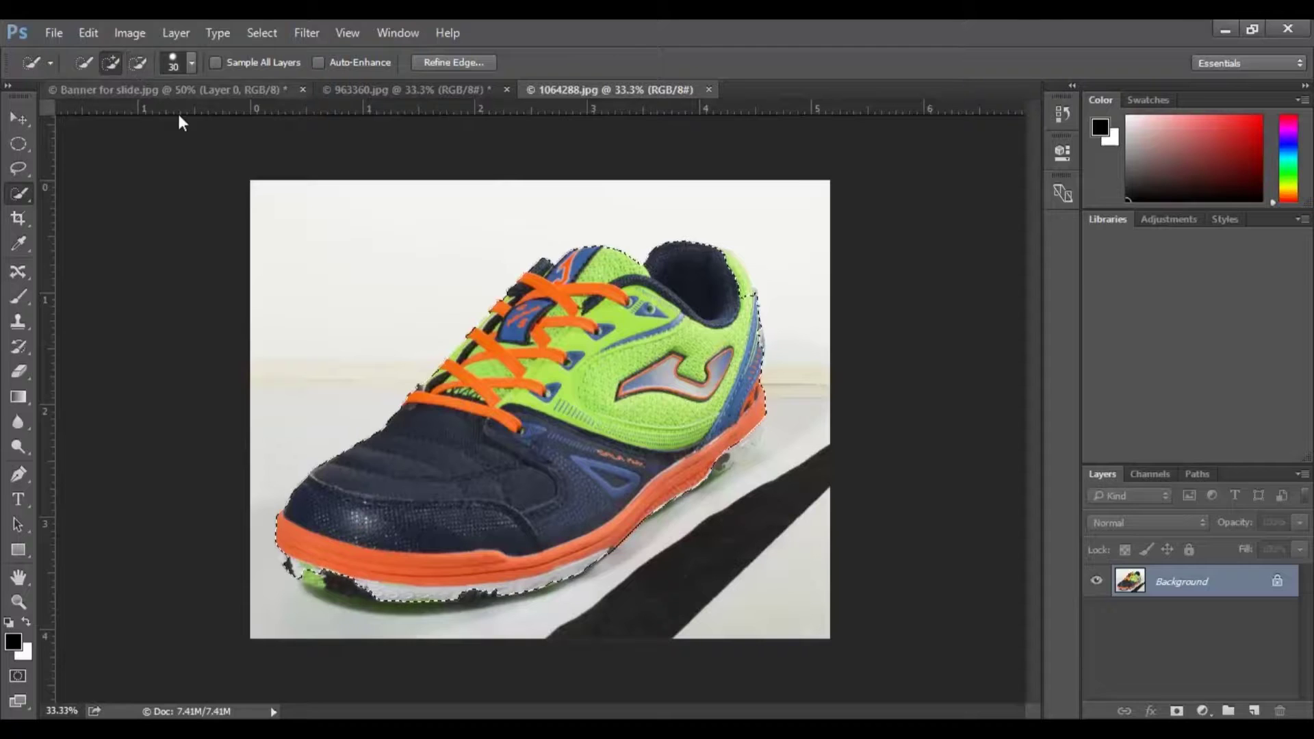
ctrl+click(811, 447)
ctrl+click(622, 417)
ctrl+click(454, 438)
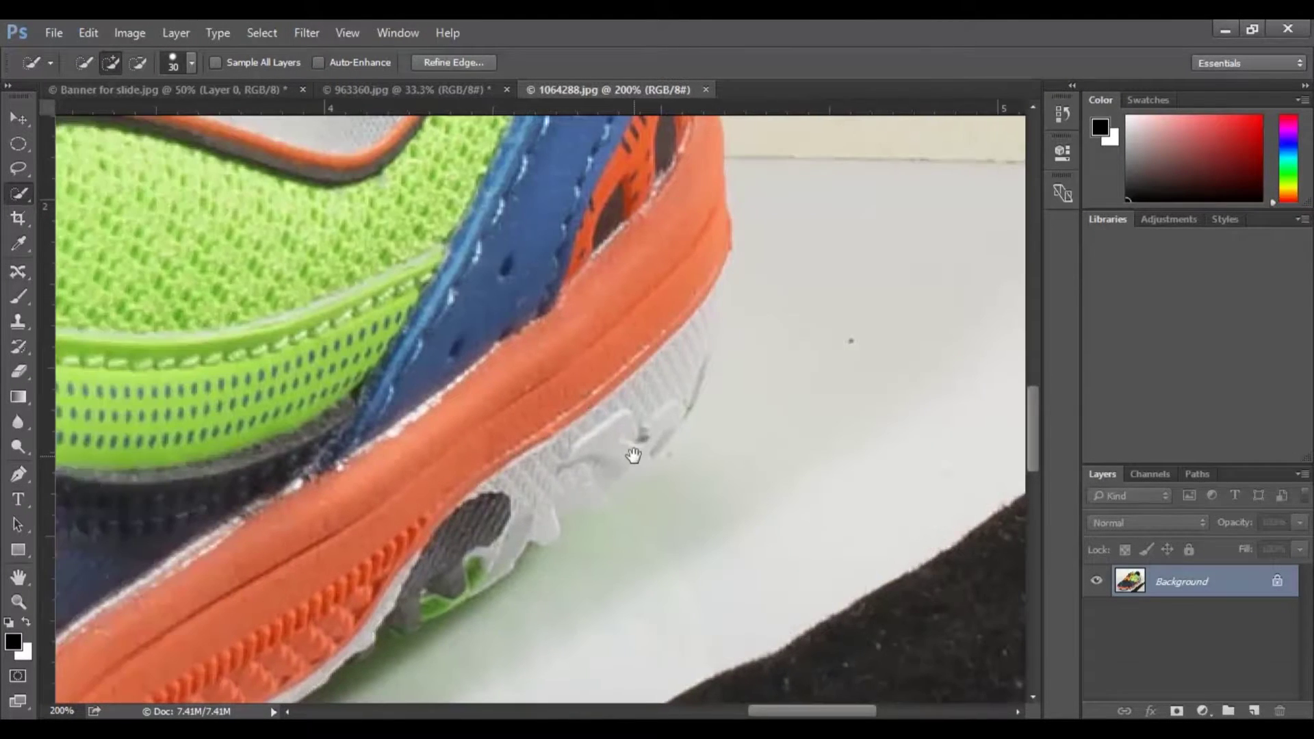
ctrl+alt+click(585, 397)
mouse_move(586, 397)
mouse_down()
mouse_move(602, 381)
mouse_move(473, 489)
mouse_move(503, 494)
mouse_move(579, 452)
mouse_up()
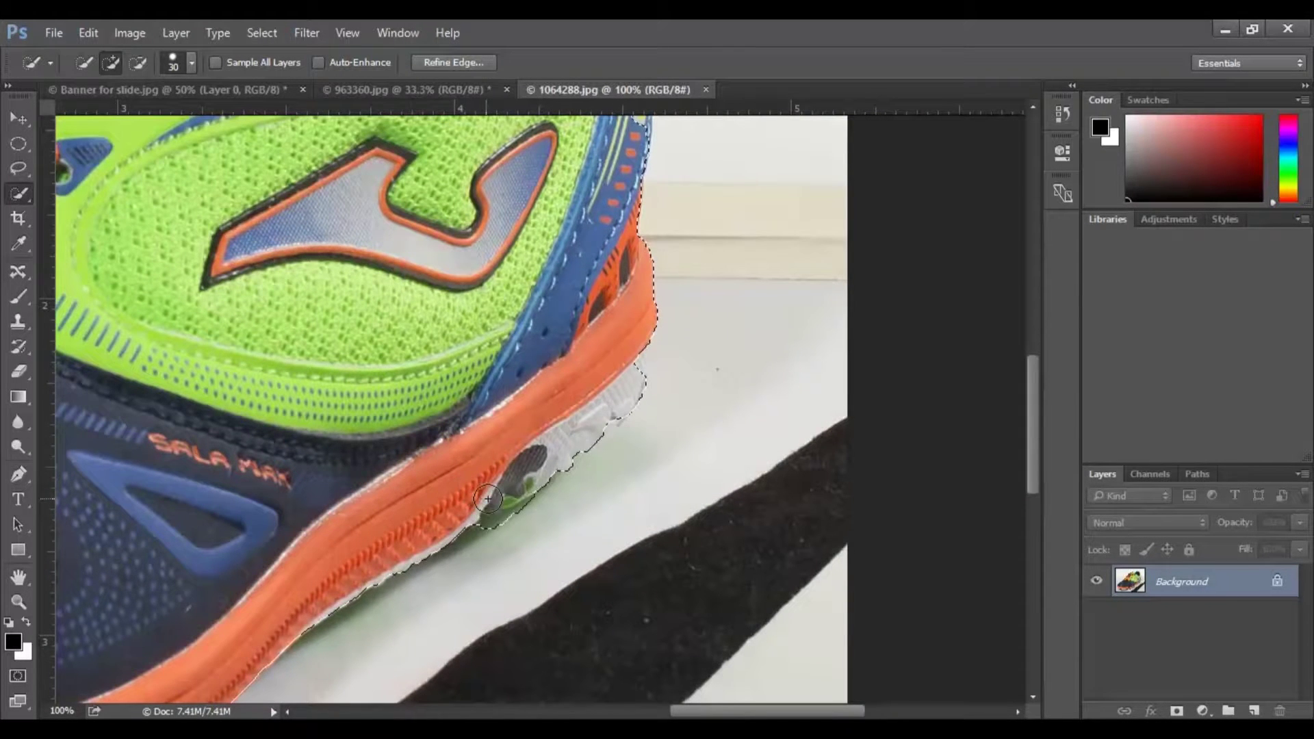
Add the black, white and green tread under the toe to the shoe selection.
mouse_move(480, 468)
mouse_down()
mouse_move(693, 329)
mouse_move(739, 254)
mouse_up()
drag(367, 566, 684, 390)
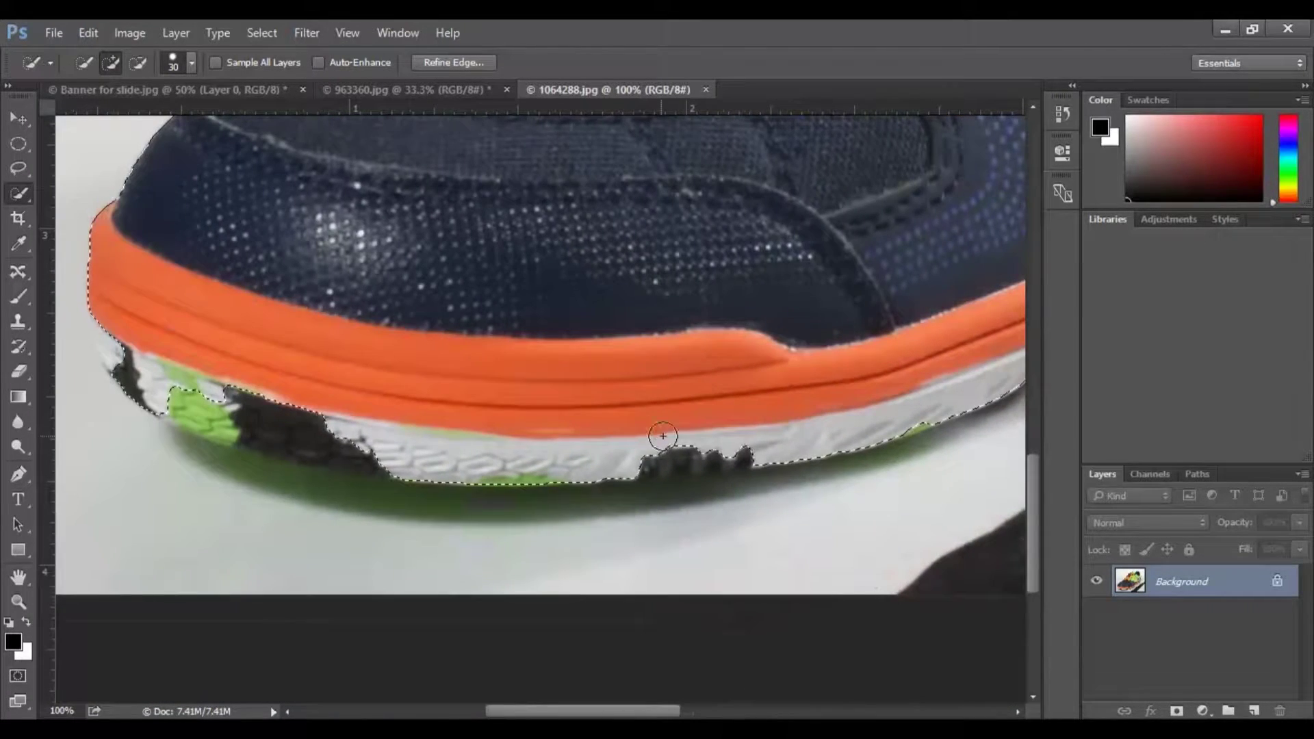
mouse_move(663, 436)
mouse_down()
mouse_move(681, 460)
mouse_move(631, 461)
mouse_move(754, 452)
mouse_move(678, 432)
mouse_move(335, 441)
mouse_move(219, 411)
mouse_up()
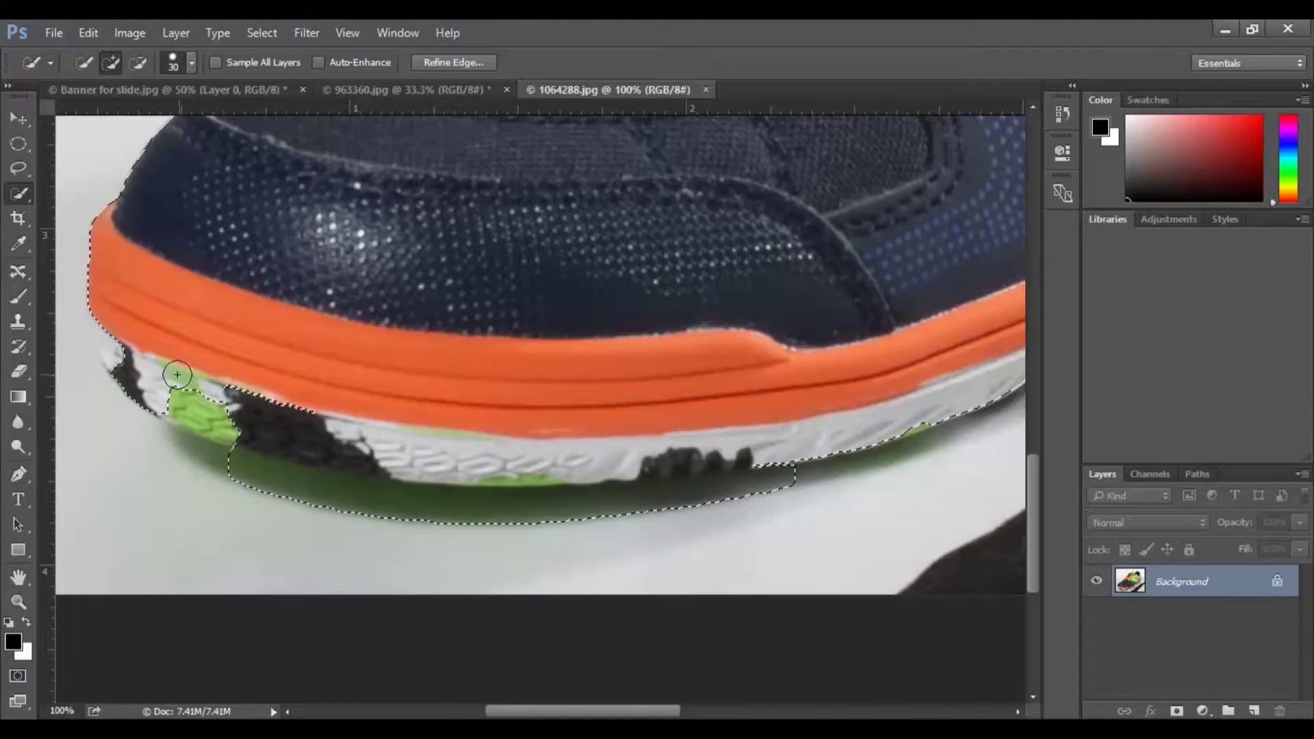
mouse_move(109, 350)
mouse_down()
mouse_move(216, 408)
mouse_move(171, 394)
mouse_move(187, 397)
mouse_move(105, 332)
mouse_move(300, 430)
mouse_up()
key(ctrl+z)
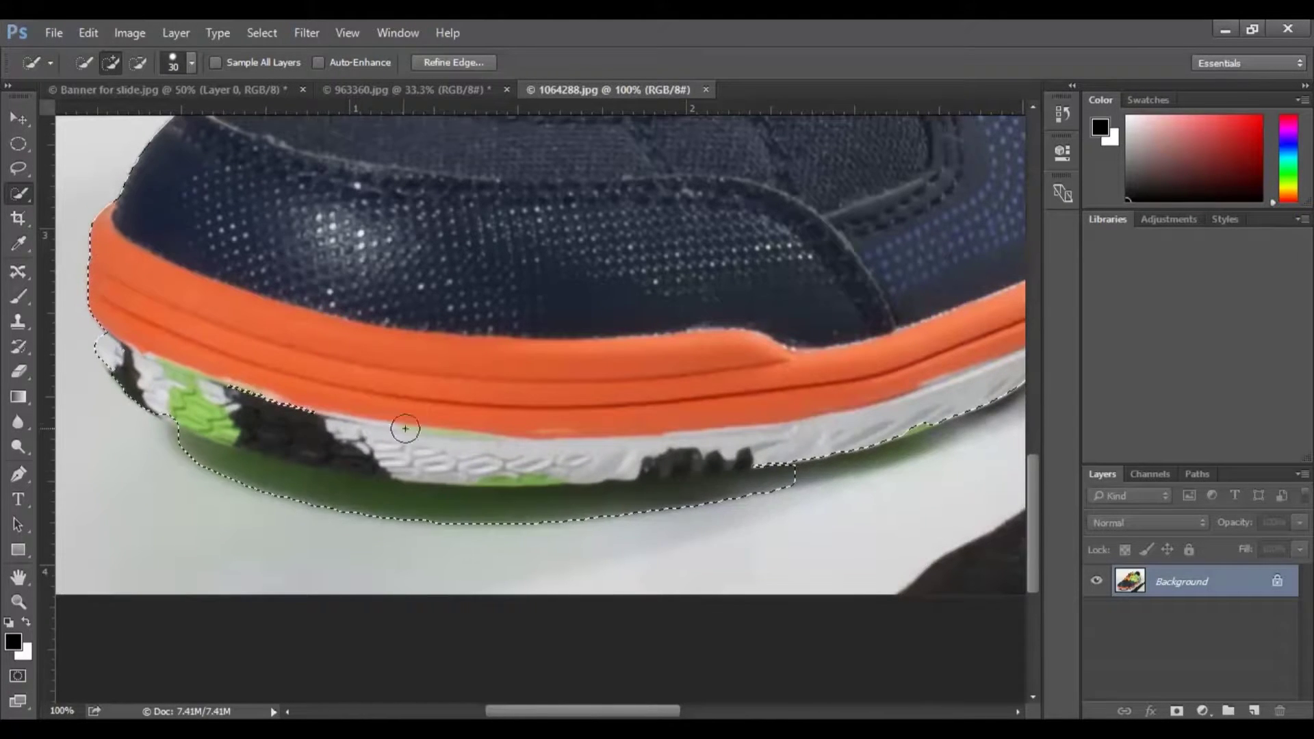
Extend the shoe selection over the green edge at the back of the collar.
alt+click(670, 384)
alt+scroll(654, 438, up, 3)
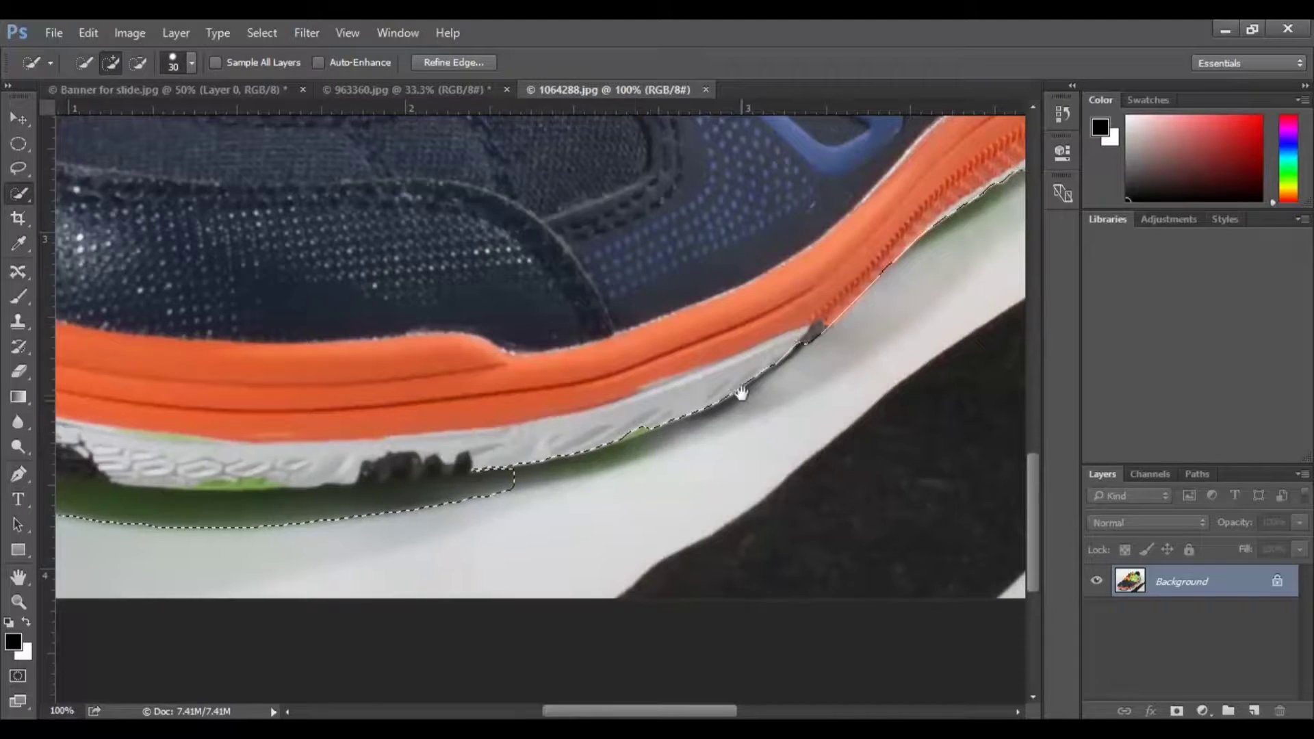
drag(770, 340, 456, 503)
drag(896, 172, 536, 490)
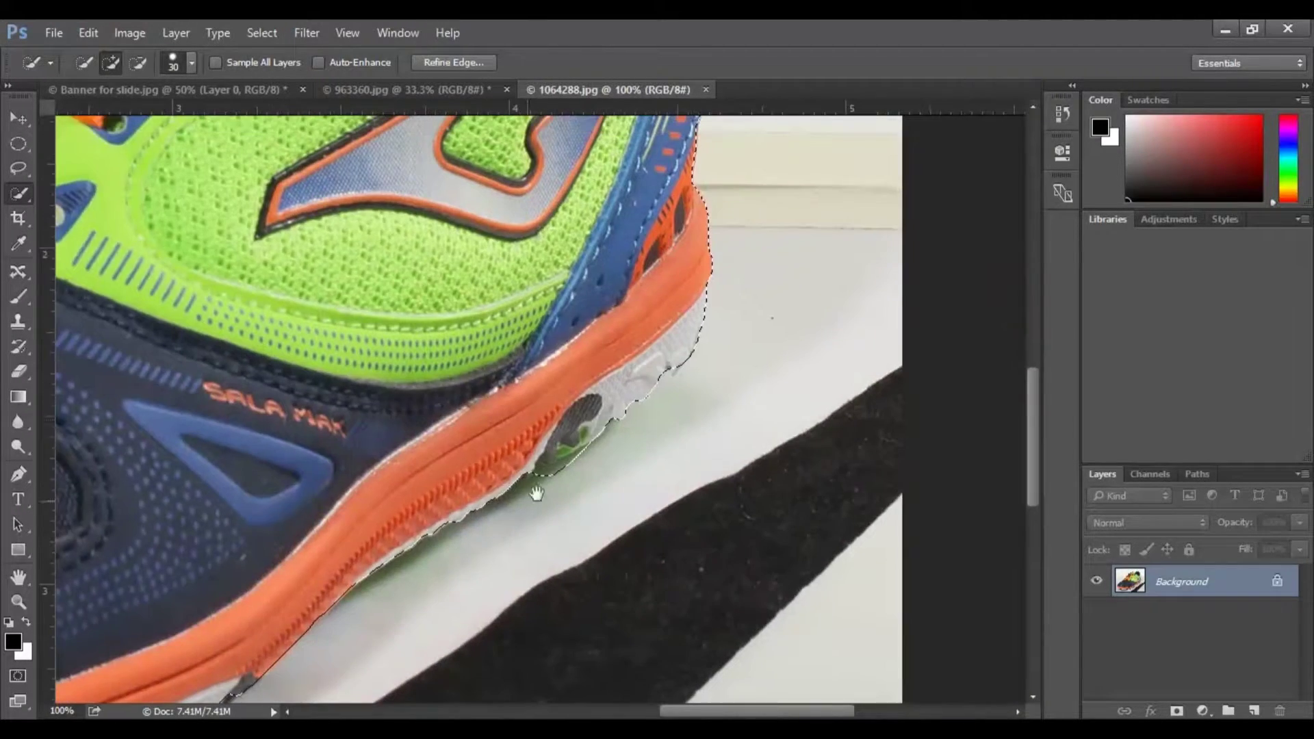
drag(438, 274, 585, 411)
mouse_move(595, 274)
mouse_down()
mouse_move(595, 363)
mouse_move(595, 293)
mouse_up()
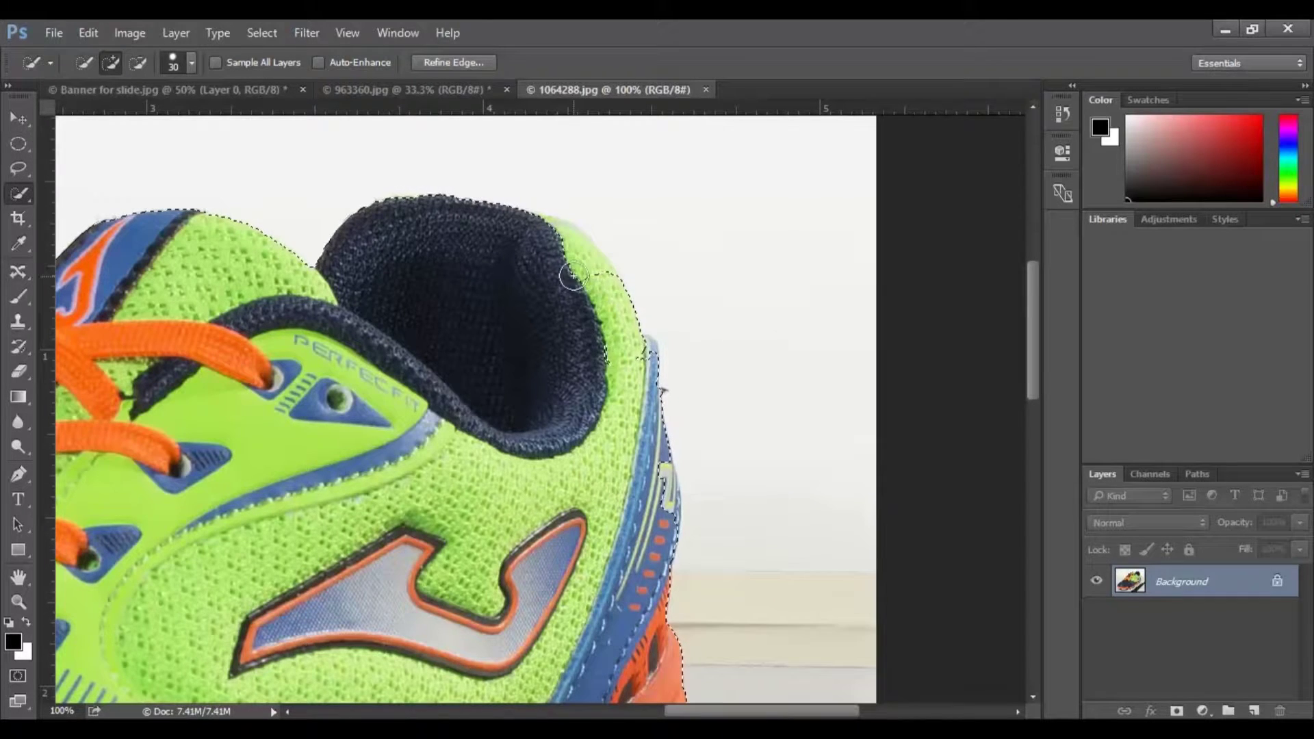
Review the selection around the laces and the whole shoe and deselect it.
drag(176, 395, 753, 363)
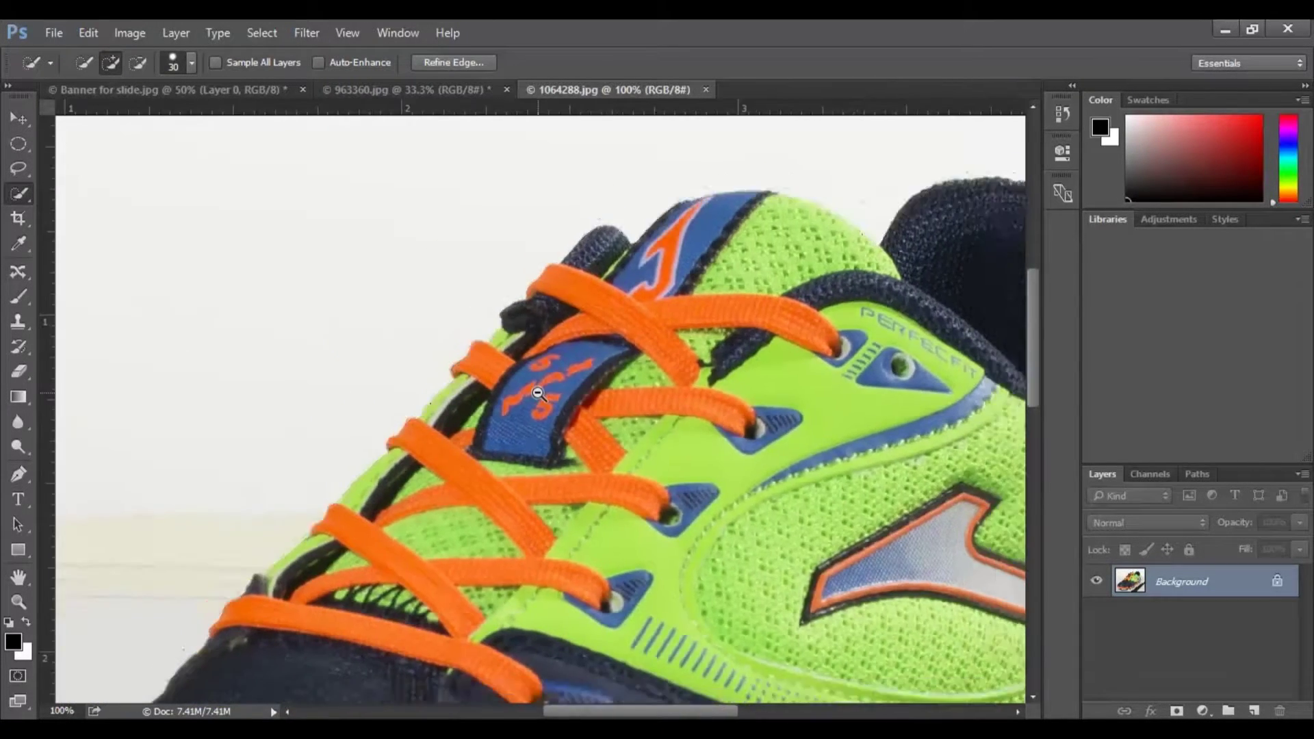
key(ctrl+minus)
key(ctrl+minus)
mouse_move(539, 396)
mouse_down()
mouse_move(497, 350)
mouse_move(456, 252)
mouse_up()
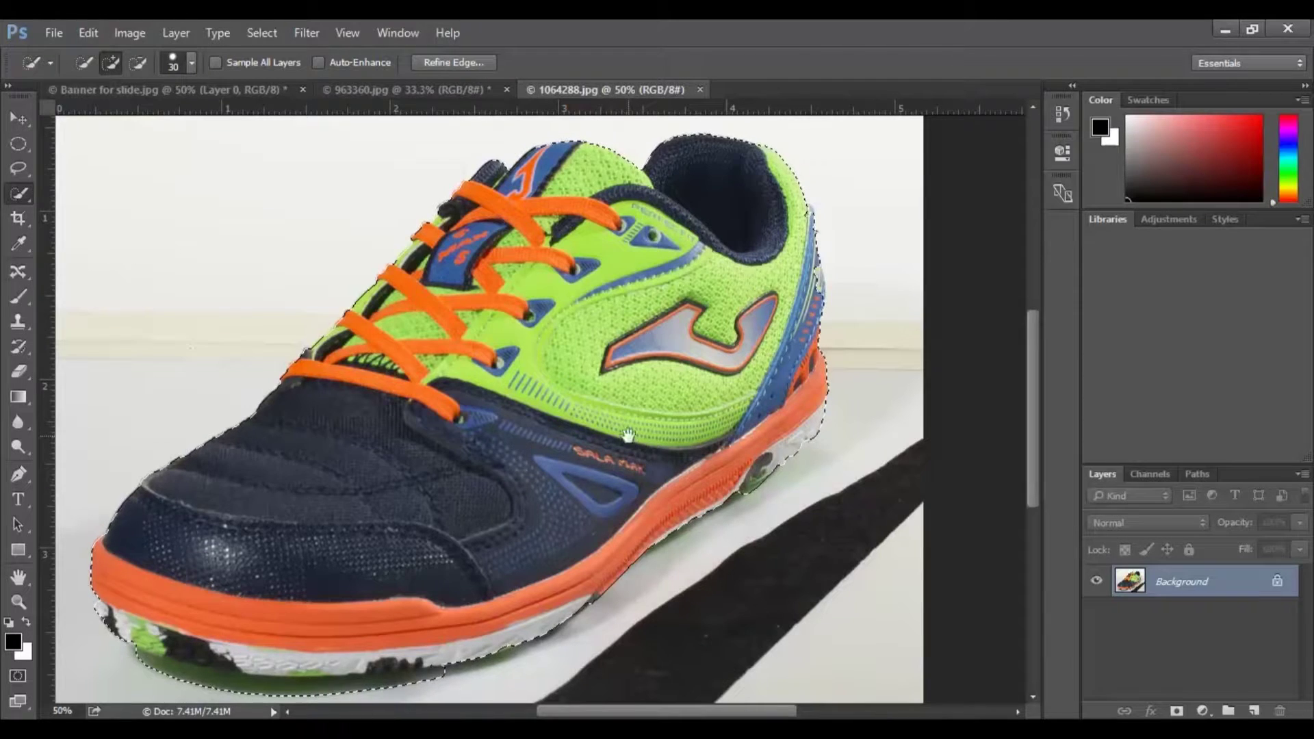
key(ctrl+d)
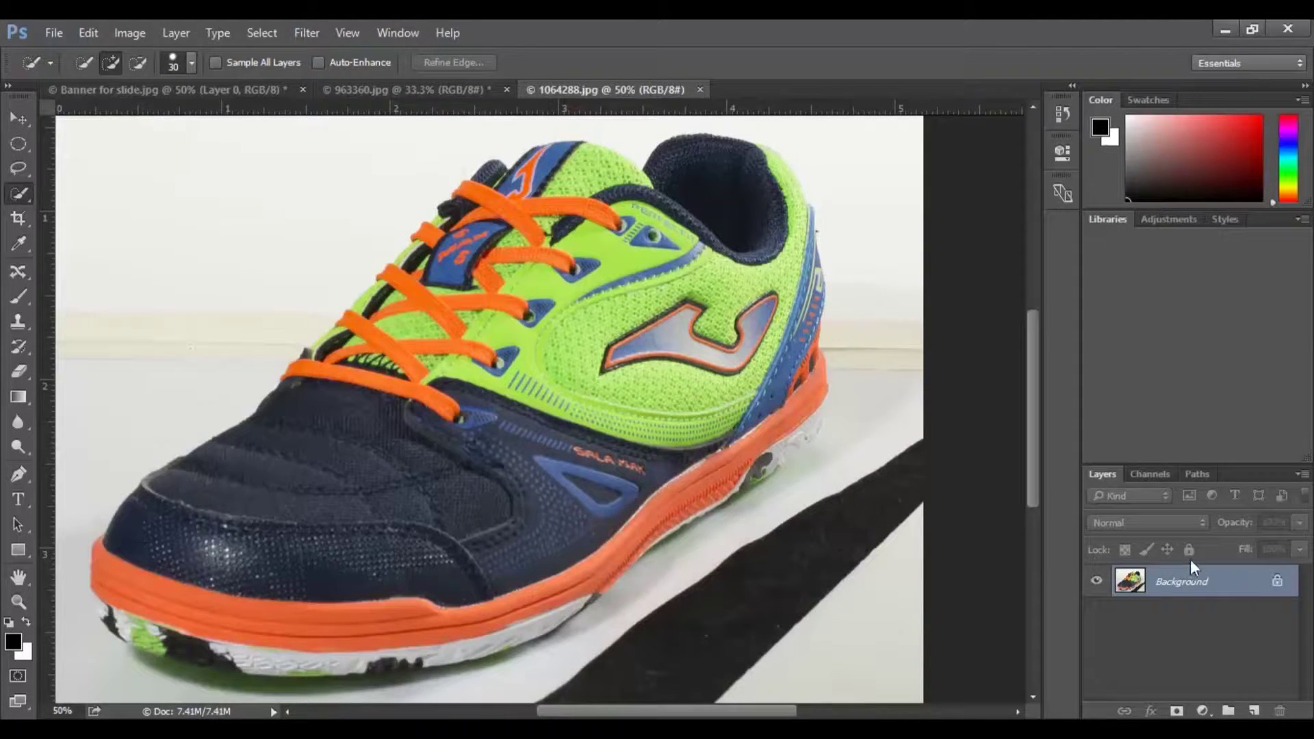
Show the saved Path 1 outline around the shoe and deselect it again.
click(1197, 473)
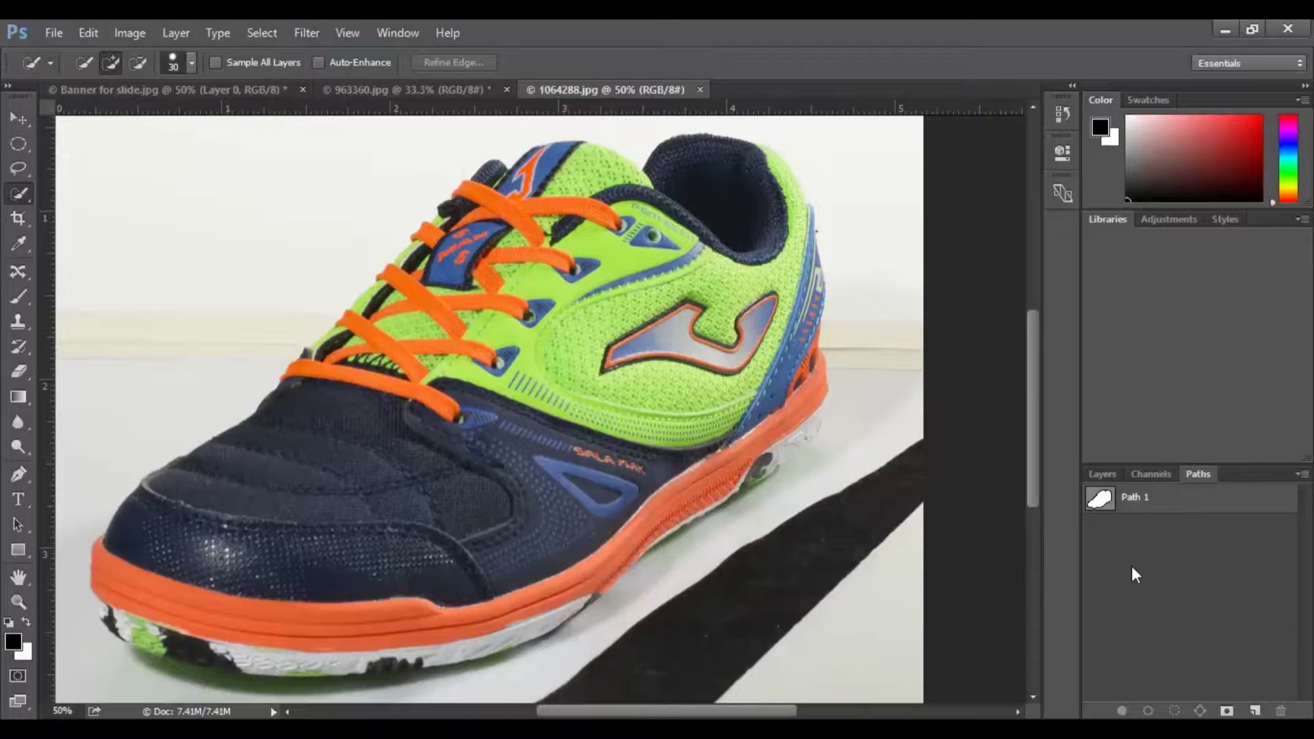
click(1096, 514)
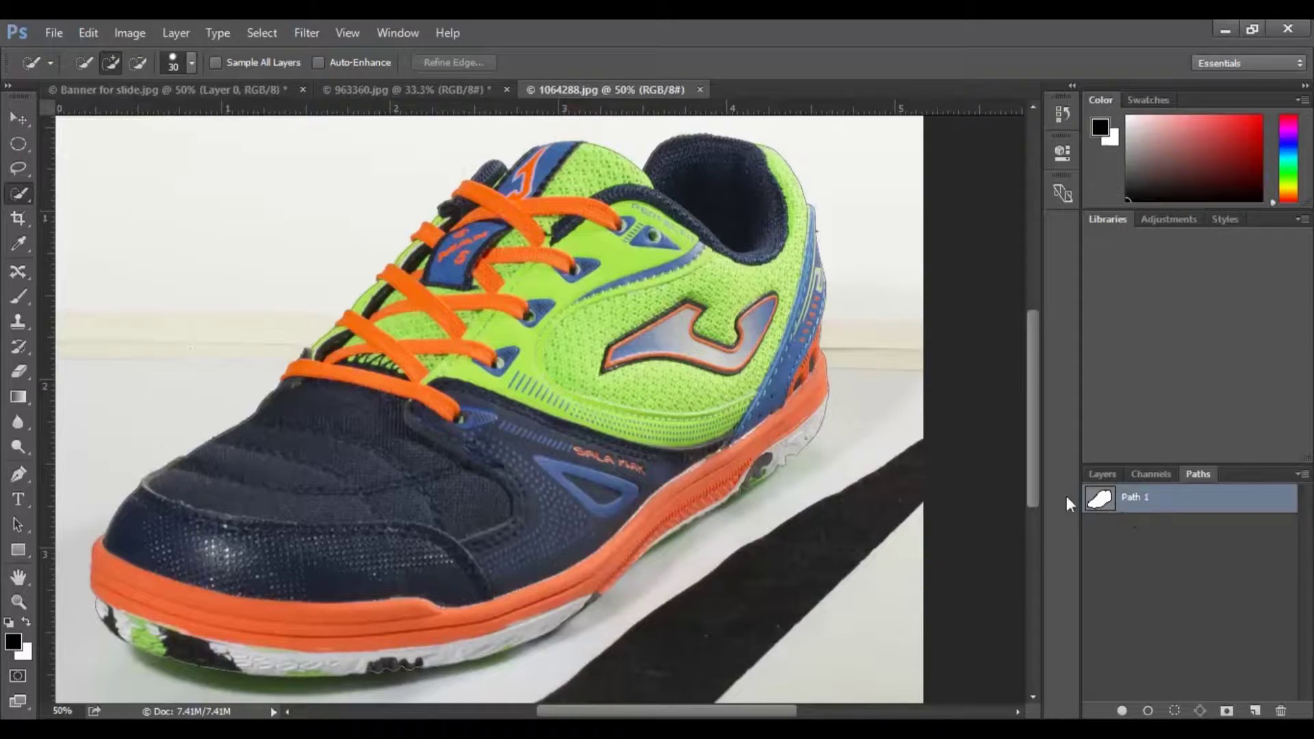
click(1168, 570)
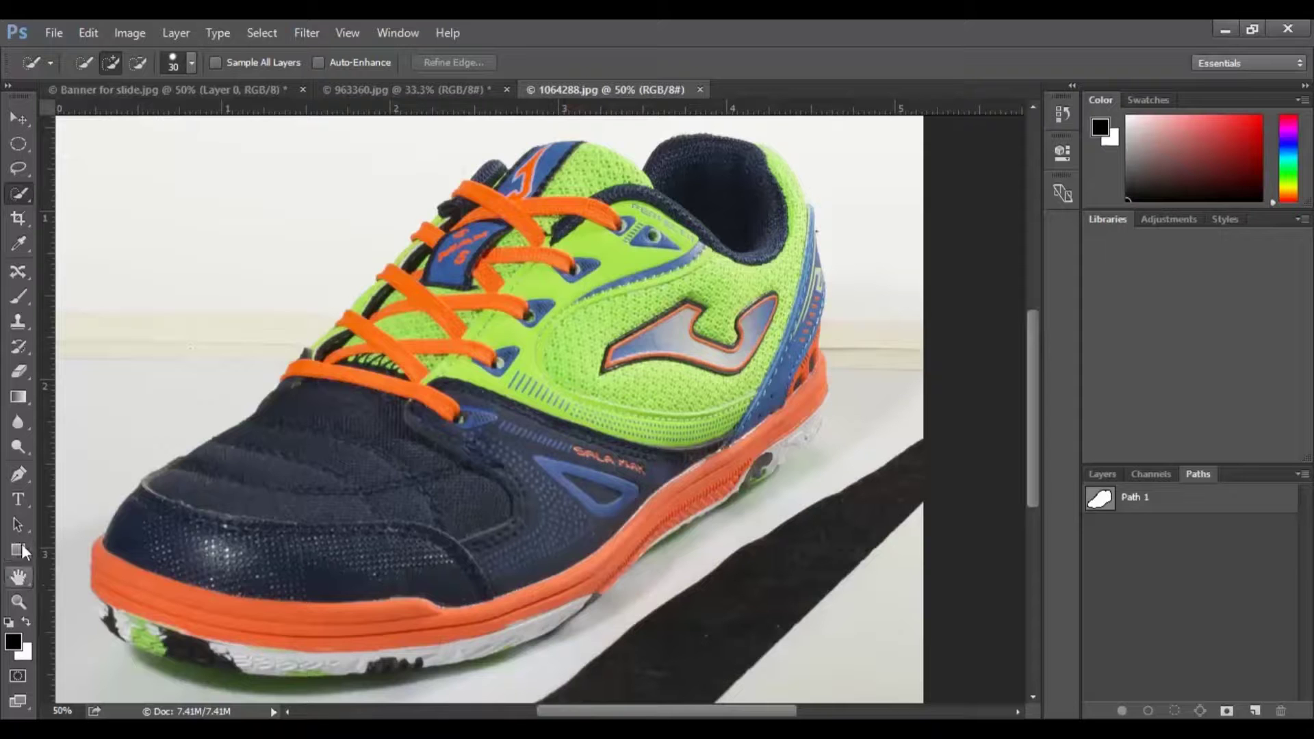
Take the Pen tool and add a new empty path for tracing the shoe's edge near the laces.
click(15, 472)
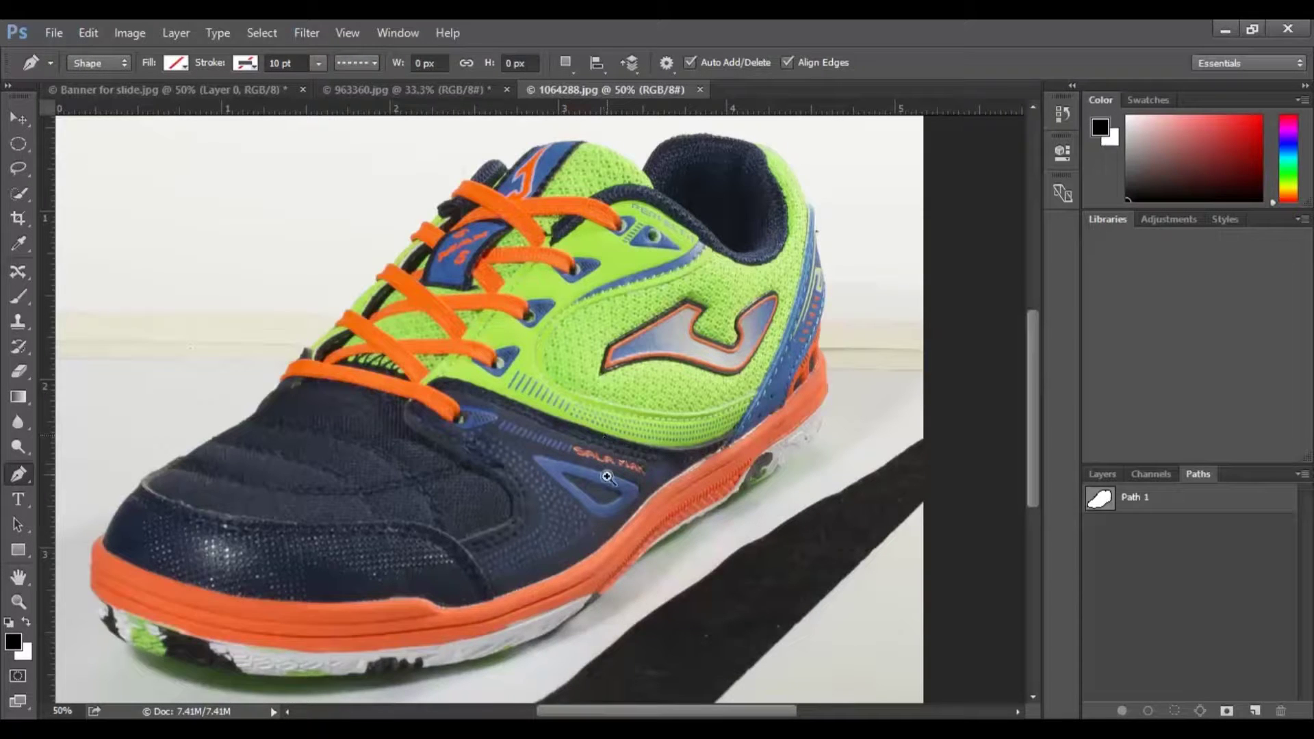
ctrl+click(445, 338)
ctrl+click(445, 339)
drag(445, 339, 605, 459)
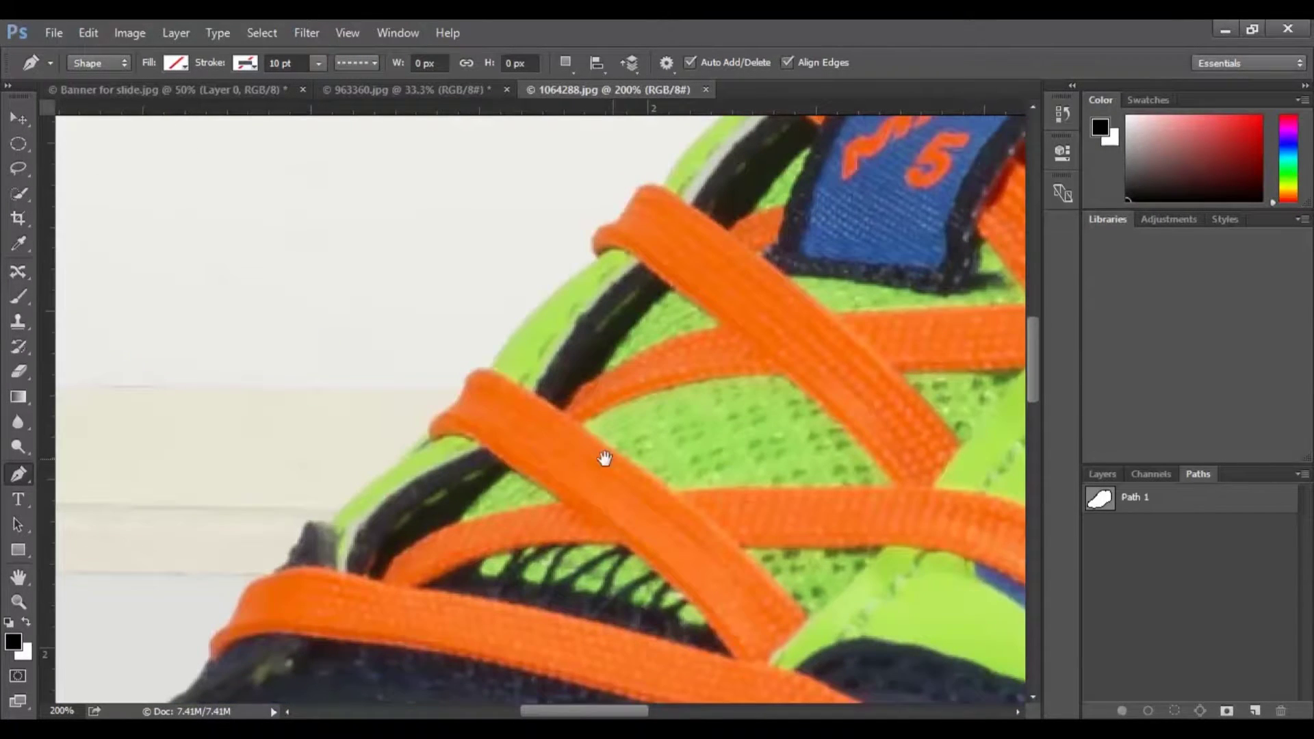
ctrl+click(423, 486)
drag(733, 544, 730, 429)
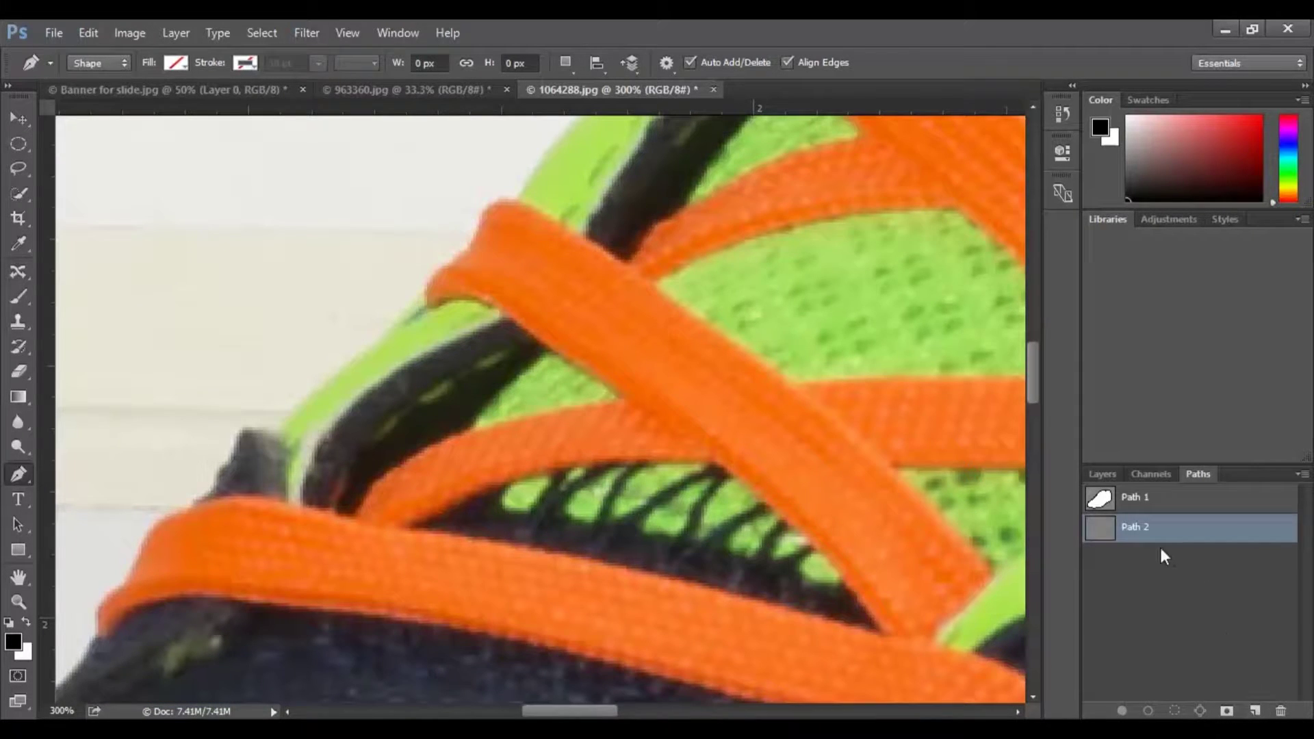
Trace the outer edge of the second orange lace loop from the toe and the start of the green edge above it with the Pen tool.
scroll(361, 429, up, 1)
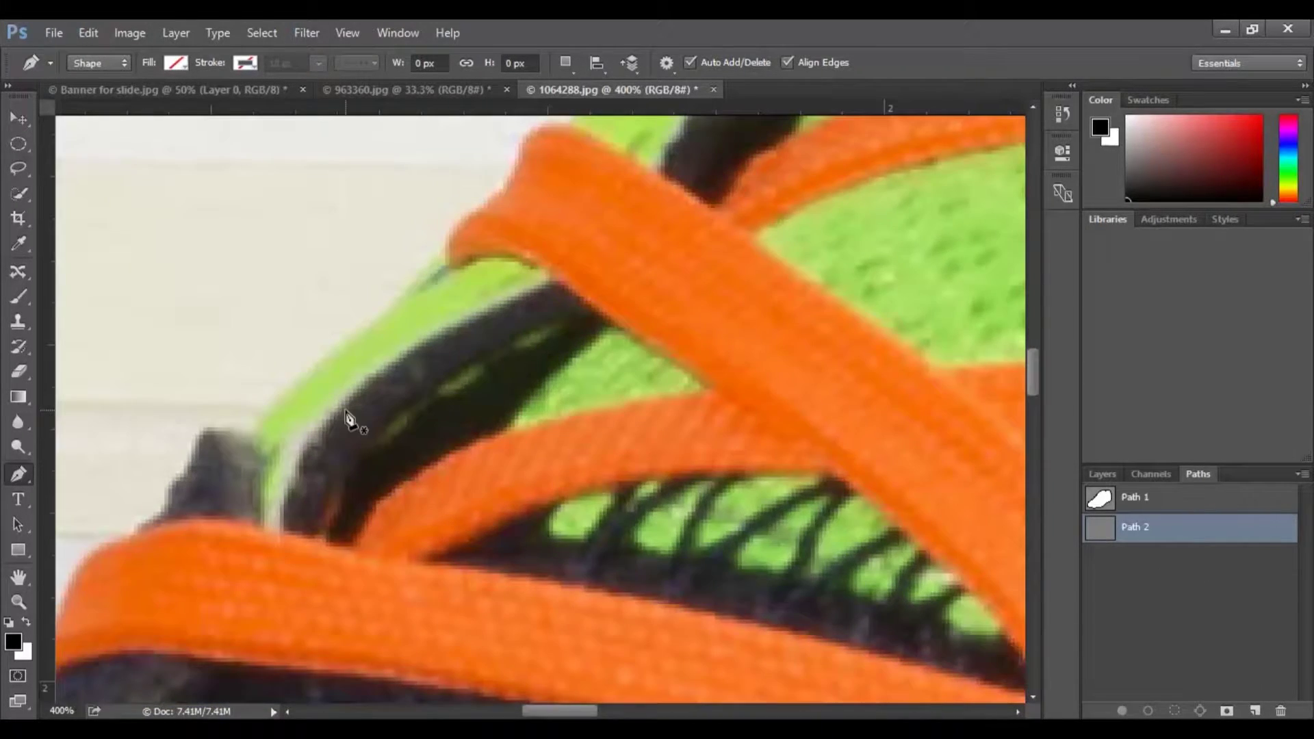
scroll(558, 401, down, 1)
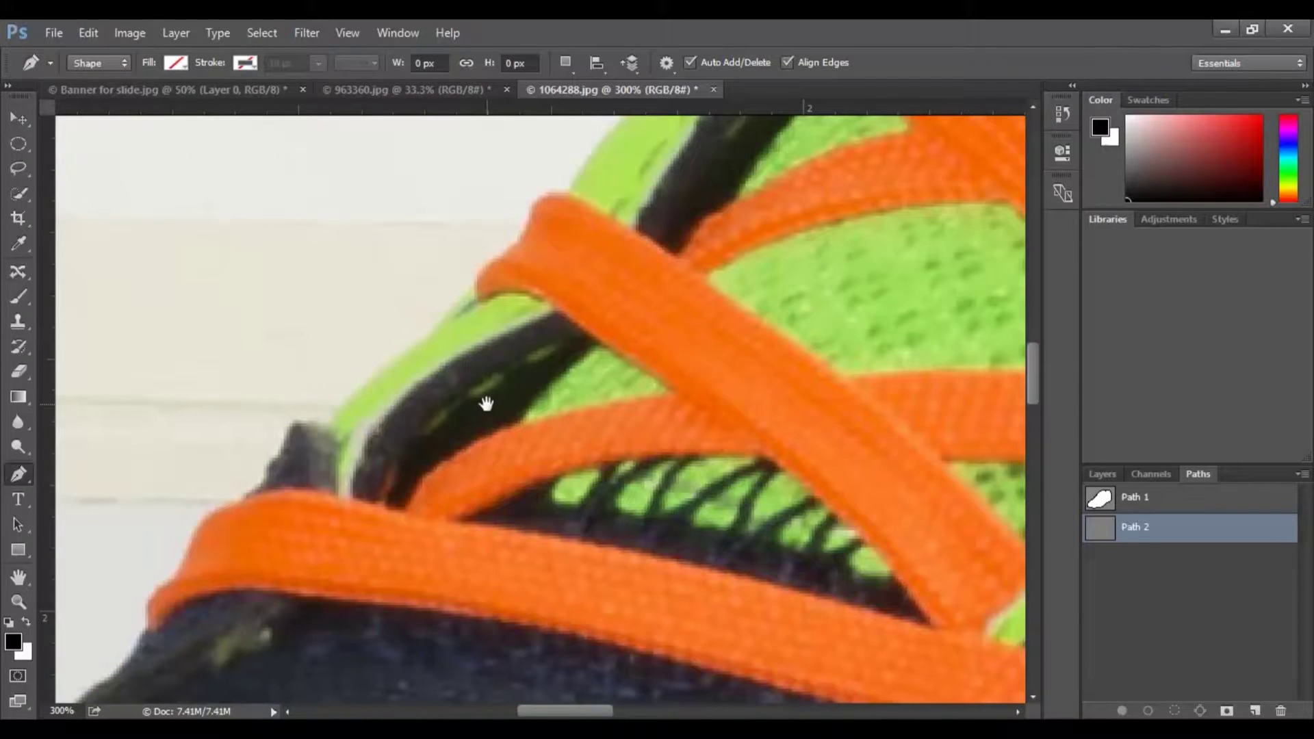
scroll(419, 411, up, 1)
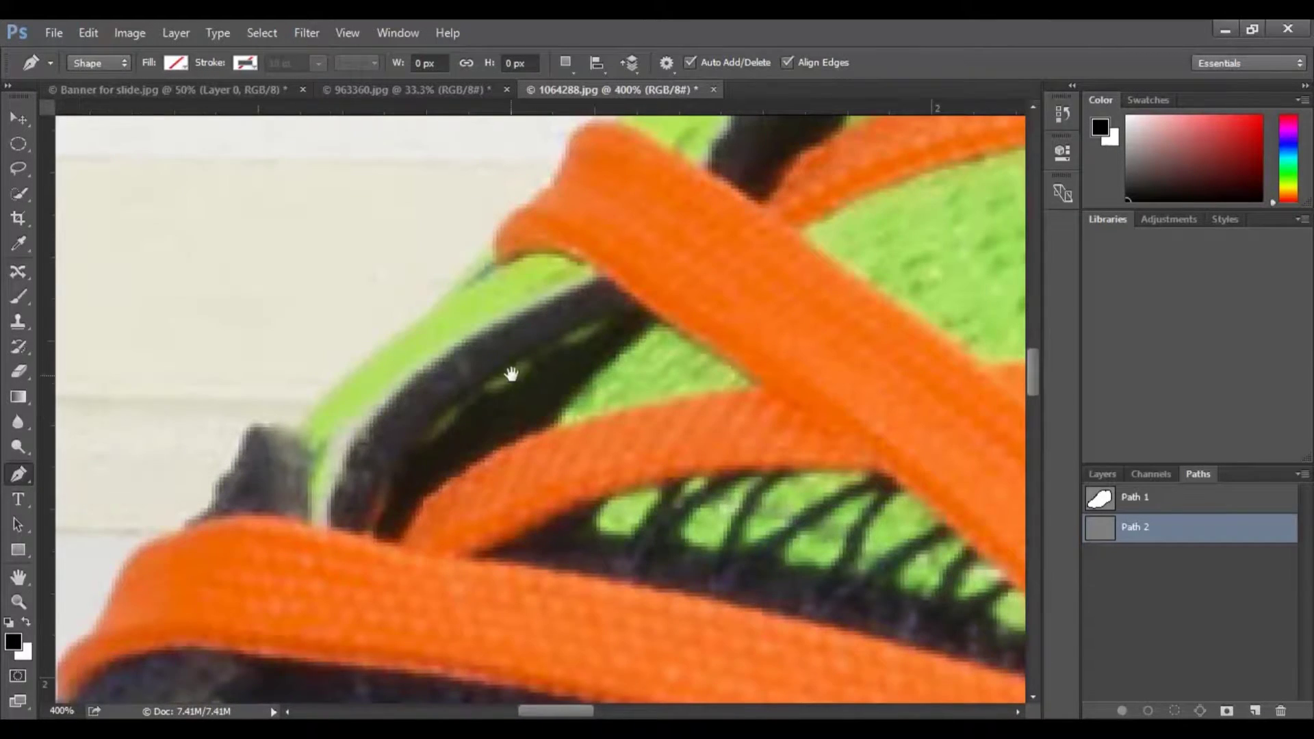
drag(512, 371, 447, 416)
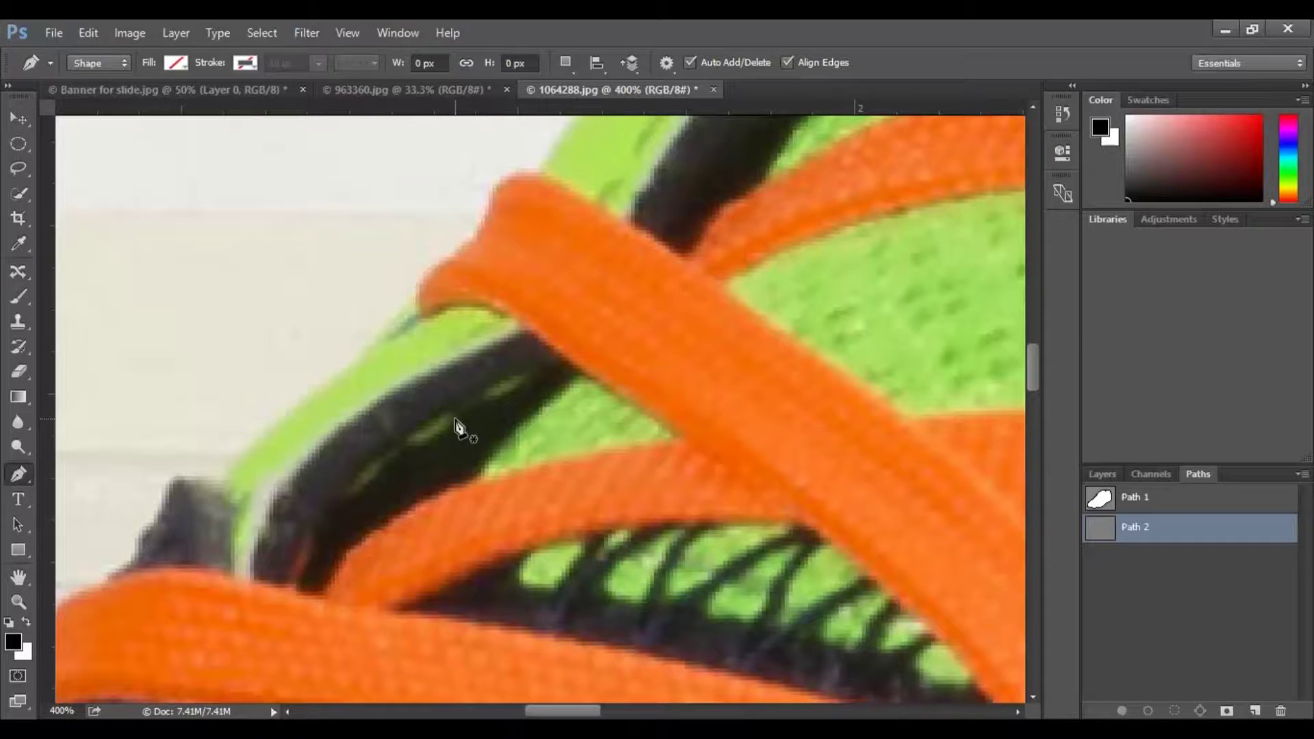
scroll(458, 424, down, 3)
drag(504, 466, 315, 292)
drag(291, 197, 432, 383)
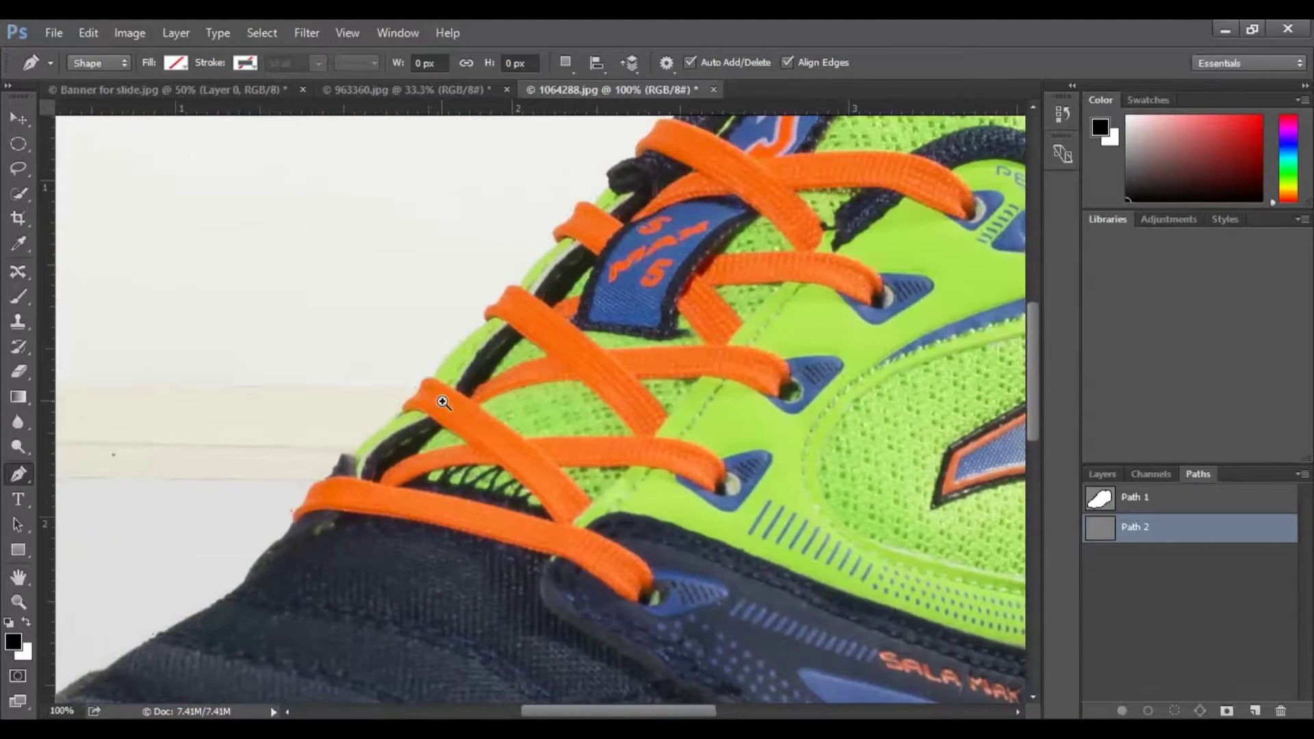
scroll(439, 399, up, 2)
drag(374, 439, 450, 446)
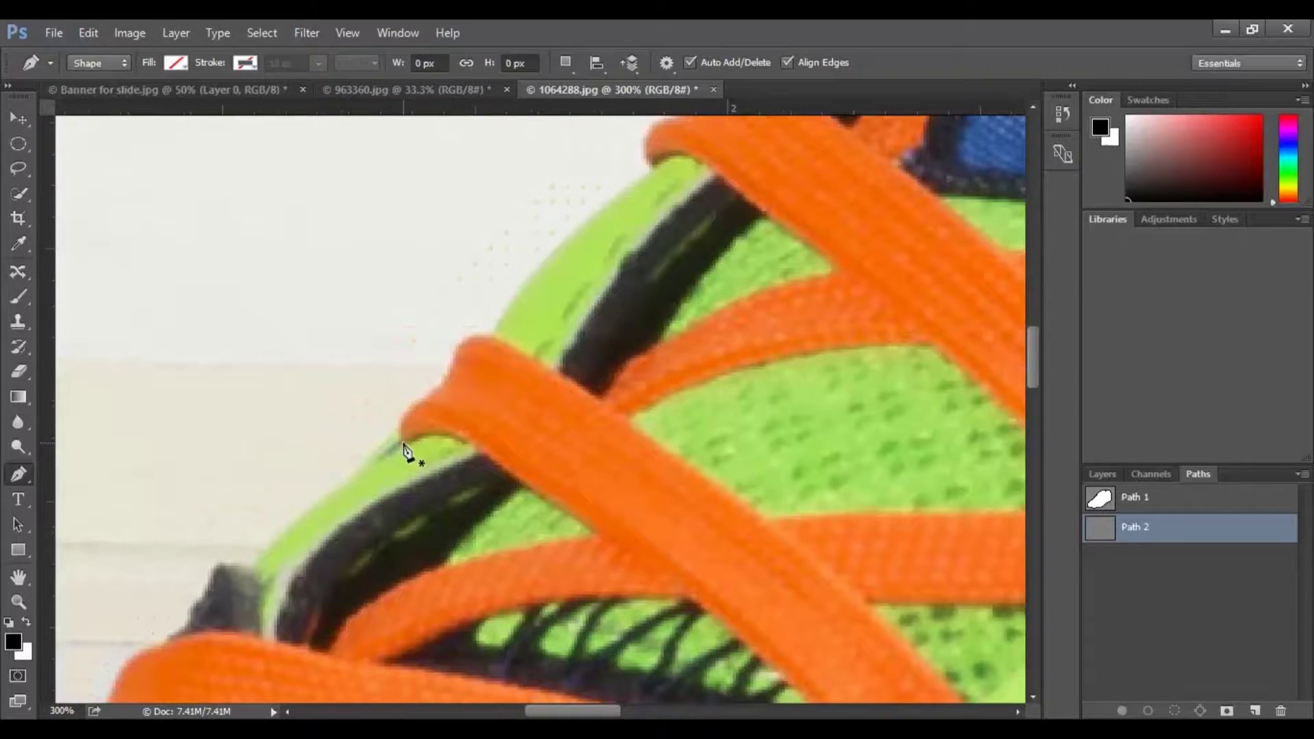
click(404, 432)
click(415, 409)
click(435, 396)
click(444, 387)
click(450, 370)
click(457, 353)
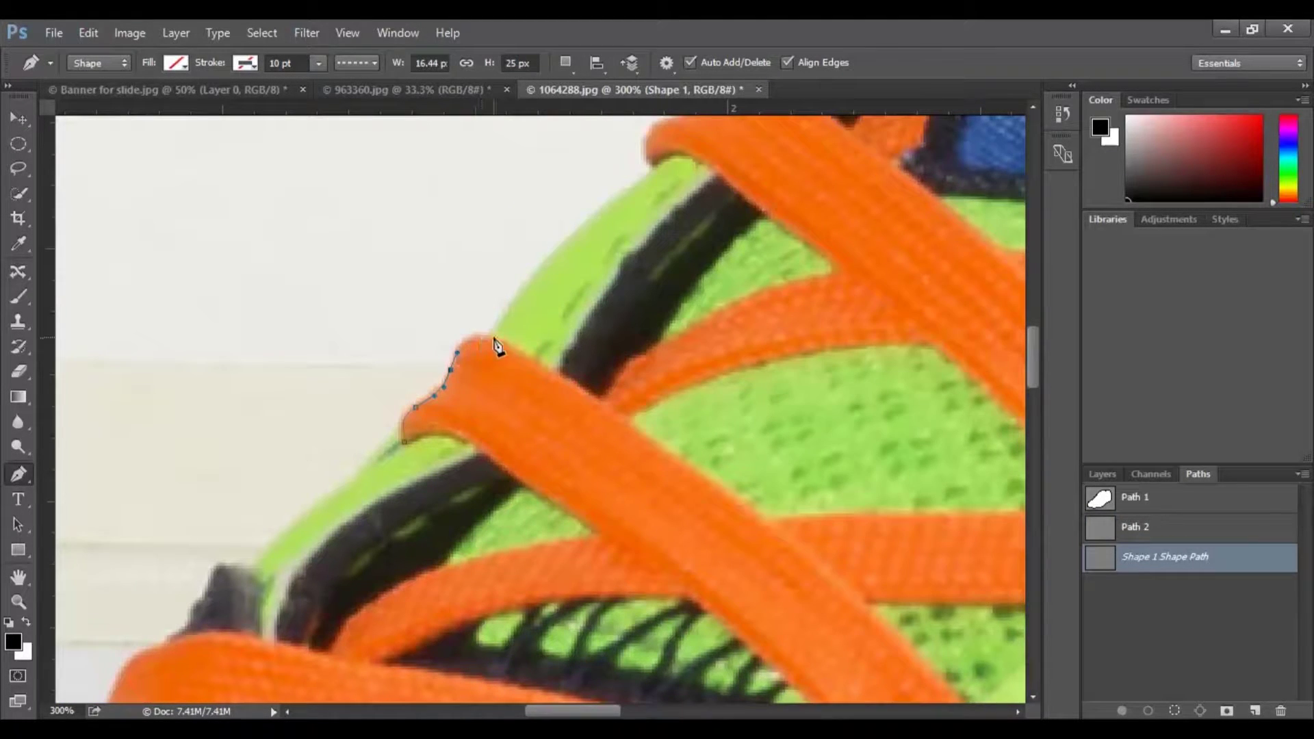
drag(511, 343, 446, 369)
alt+click(492, 339)
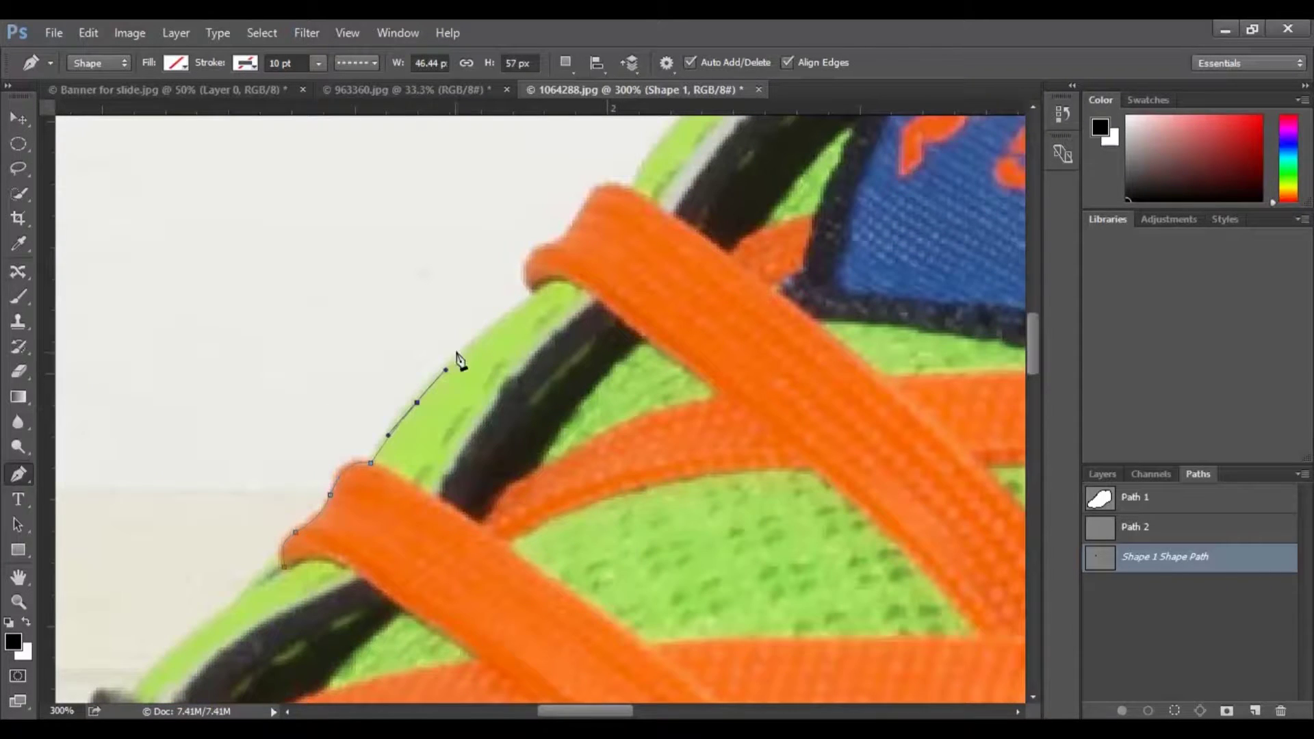
Continue the pen outline along the green edge and around the next orange lace loop.
drag(536, 296, 576, 268)
alt+click(536, 297)
click(526, 262)
drag(544, 249, 503, 348)
alt+click(575, 473)
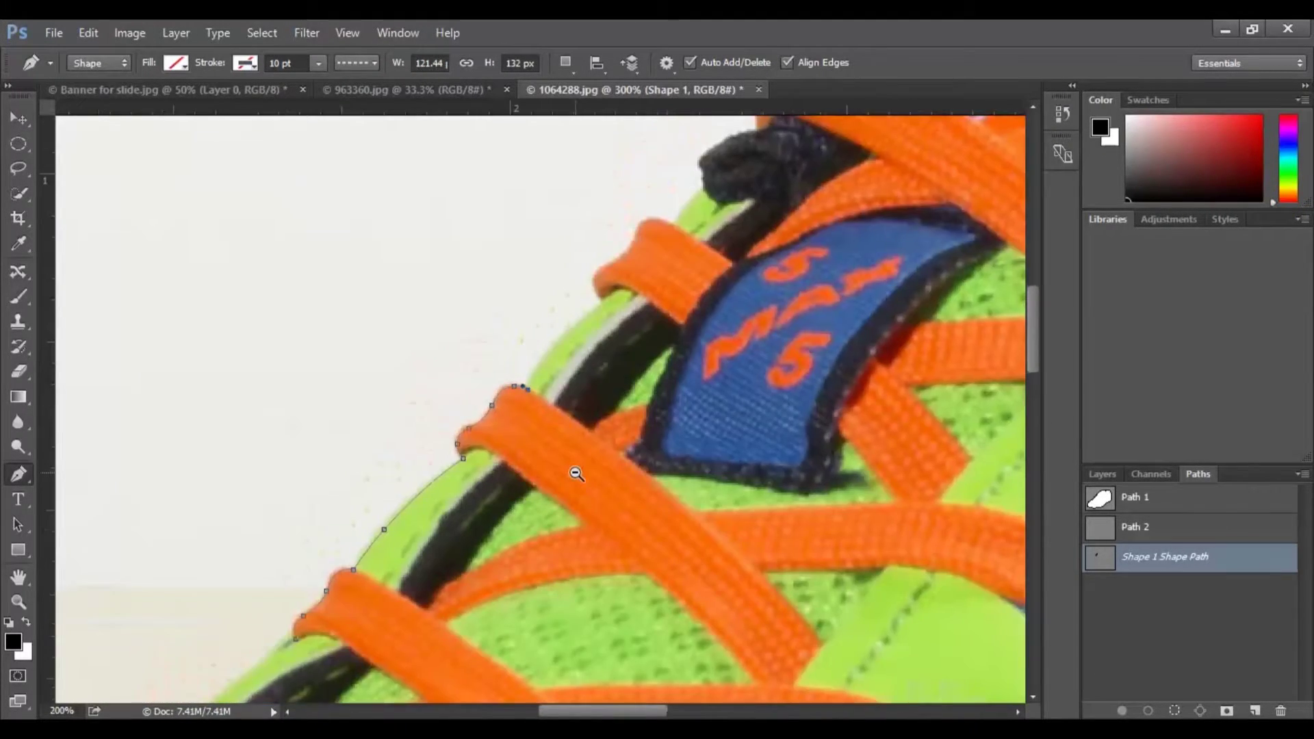
alt+click(572, 469)
scroll(566, 534, down, 2)
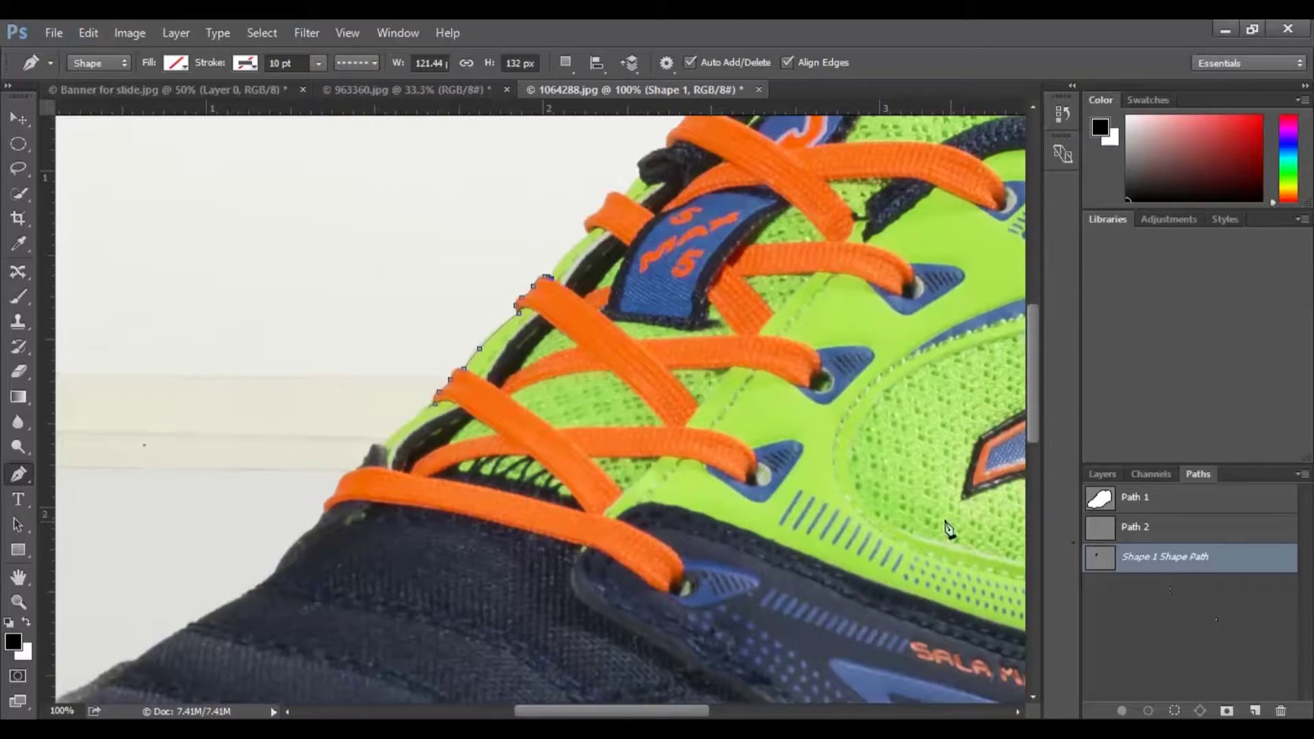
Delete the trial shape path and the empty Path 2.
click(1128, 570)
click(1142, 534)
key(Delete)
Display Path 1 around the whole shoe and deselect it after checking the outline.
click(1123, 498)
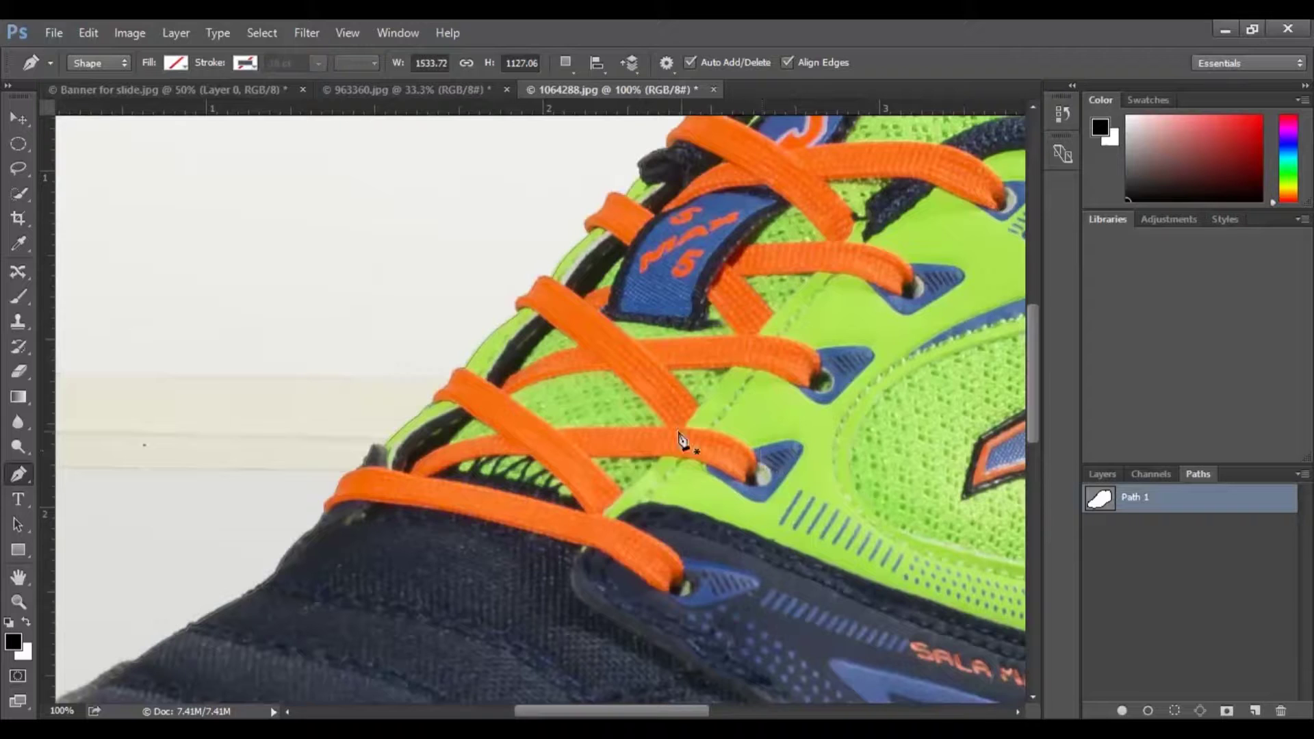
key(ctrl+0)
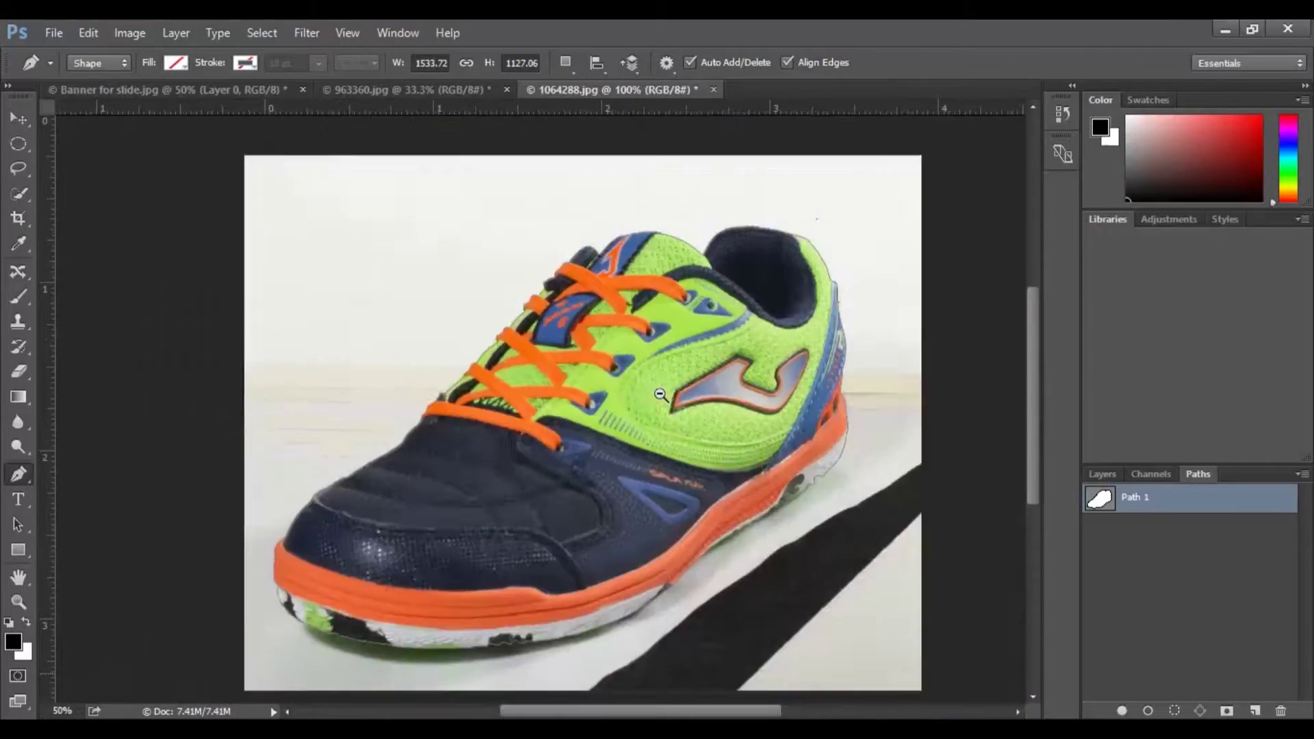
click(1095, 521)
key(ctrl+plus)
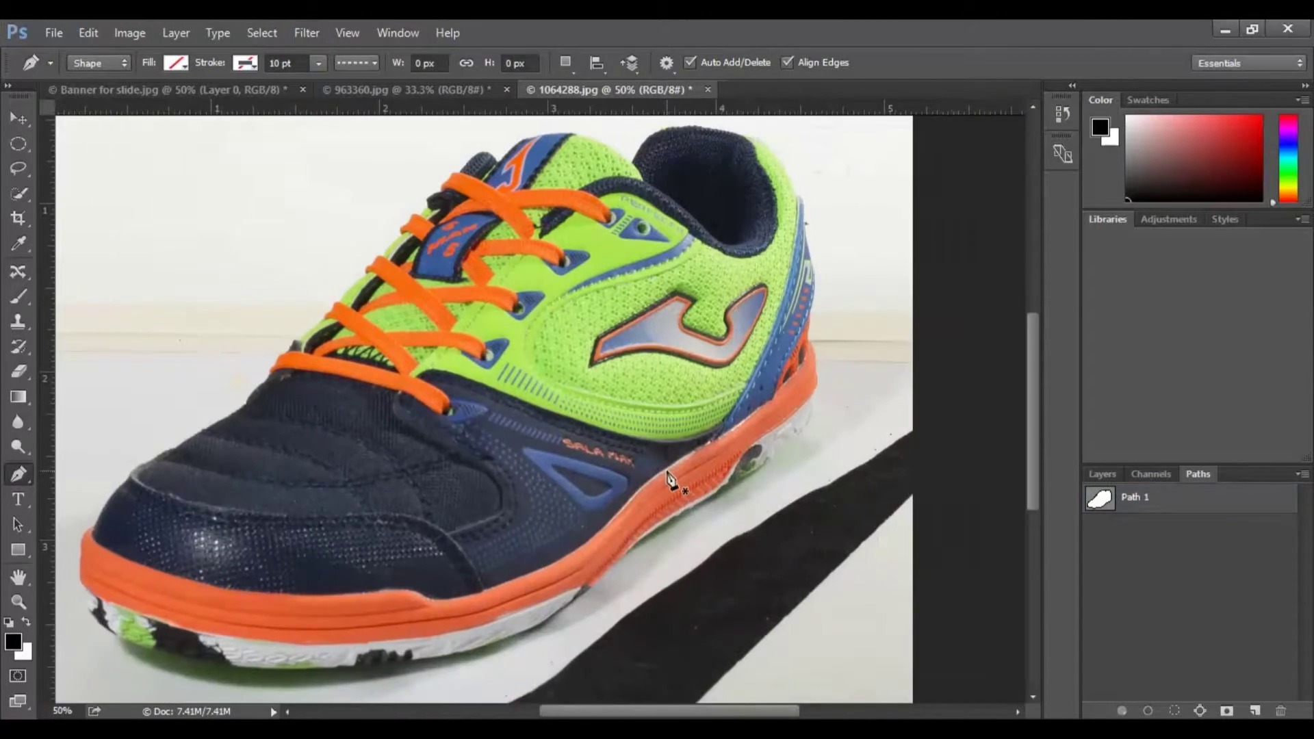
Toggle the Quick Mask overlay on and off repeatedly to examine how the shoe separates from its background.
key(q)
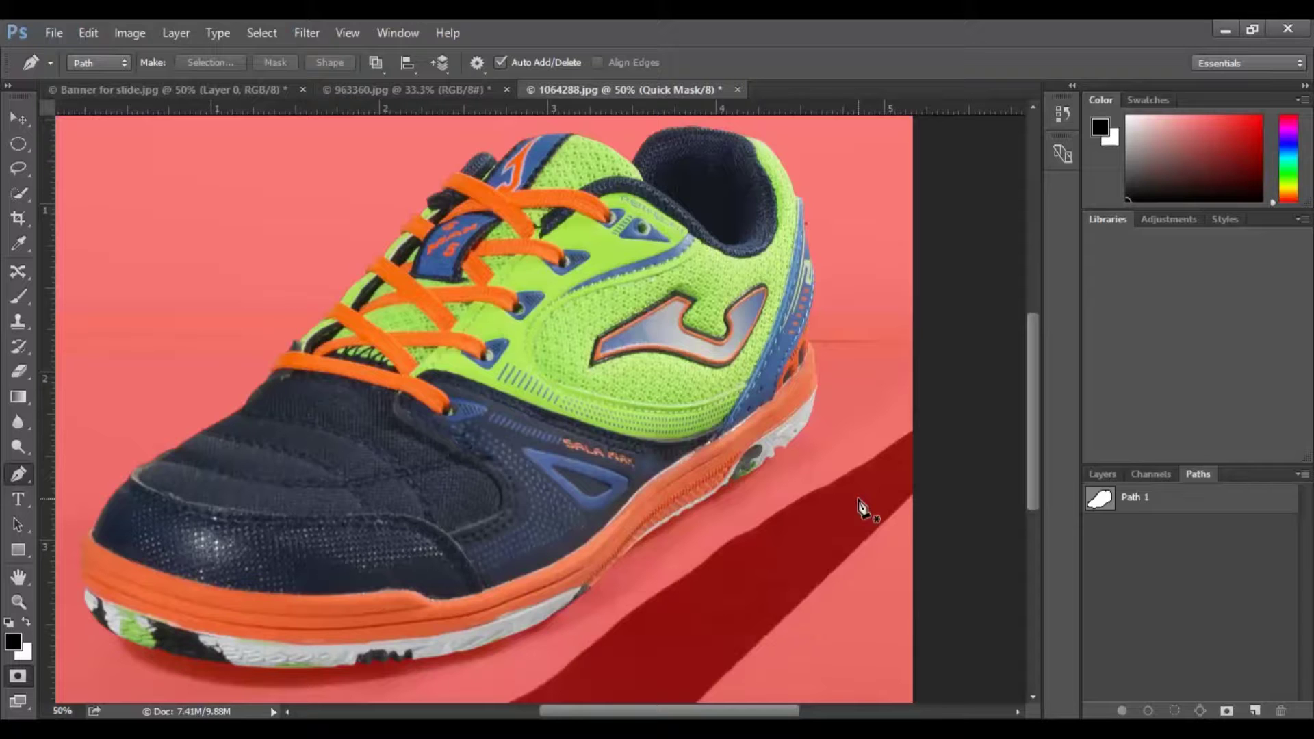
key(q)
key(q)
key(q)
key(q)
key(q)
key(q)
key(q)
key(q)
key(q)
key(q)
key(q)
key(q)
key(ctrl+minus)
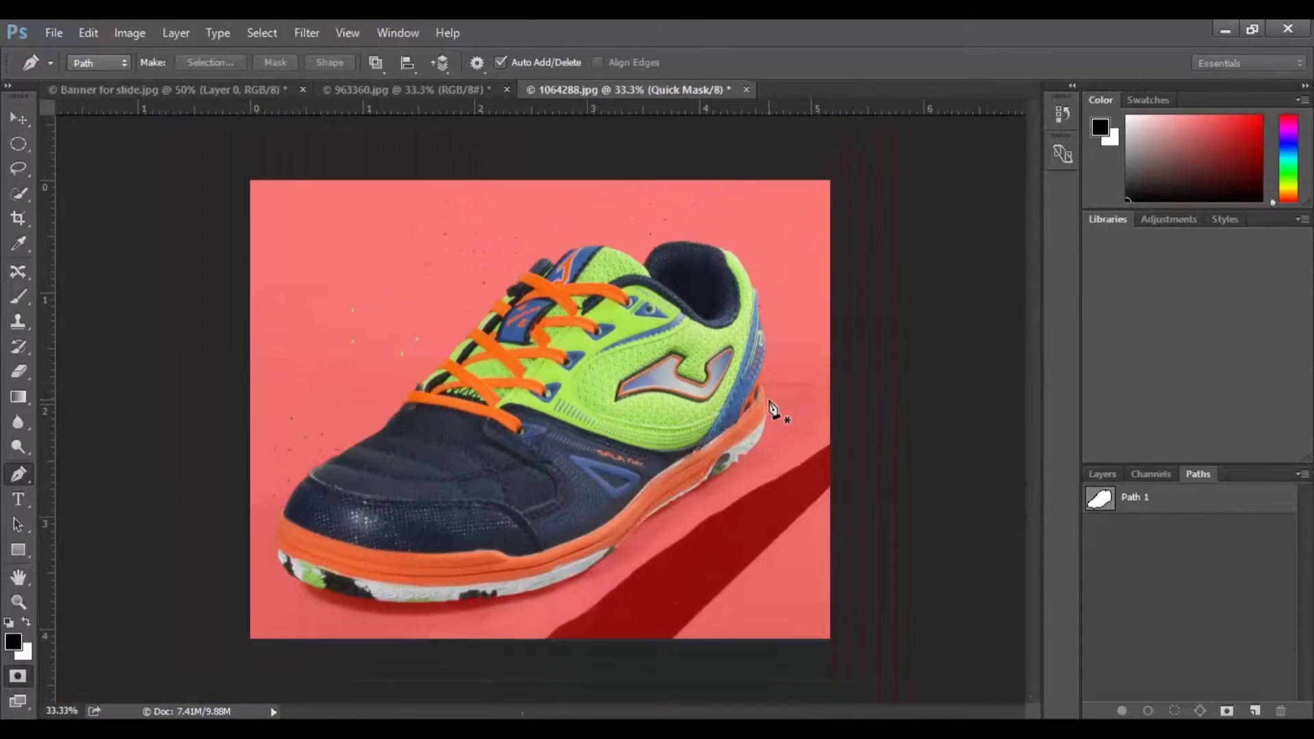
key(q)
key(ctrl+plus)
key(ctrl+minus)
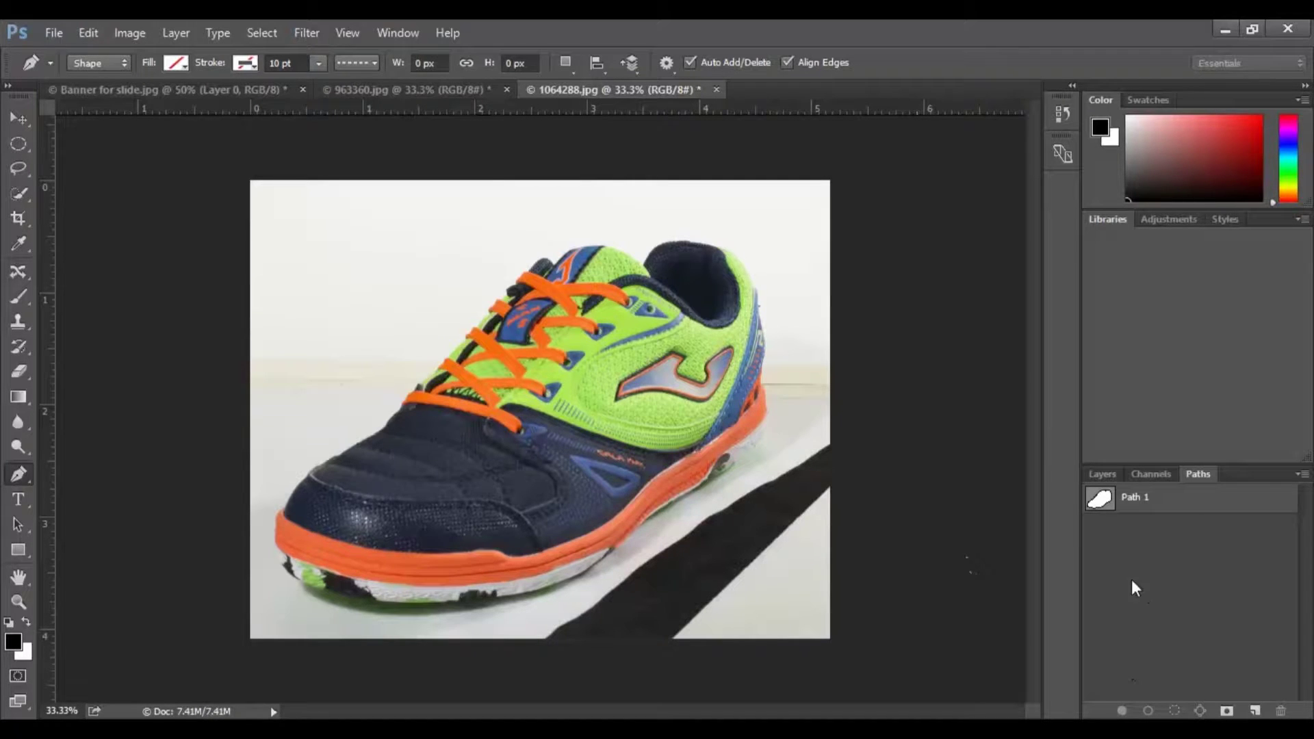
Load Path 1 as a selection around the shoe and feather it by 0.5 pixels.
ctrl+click(1108, 496)
click(1102, 474)
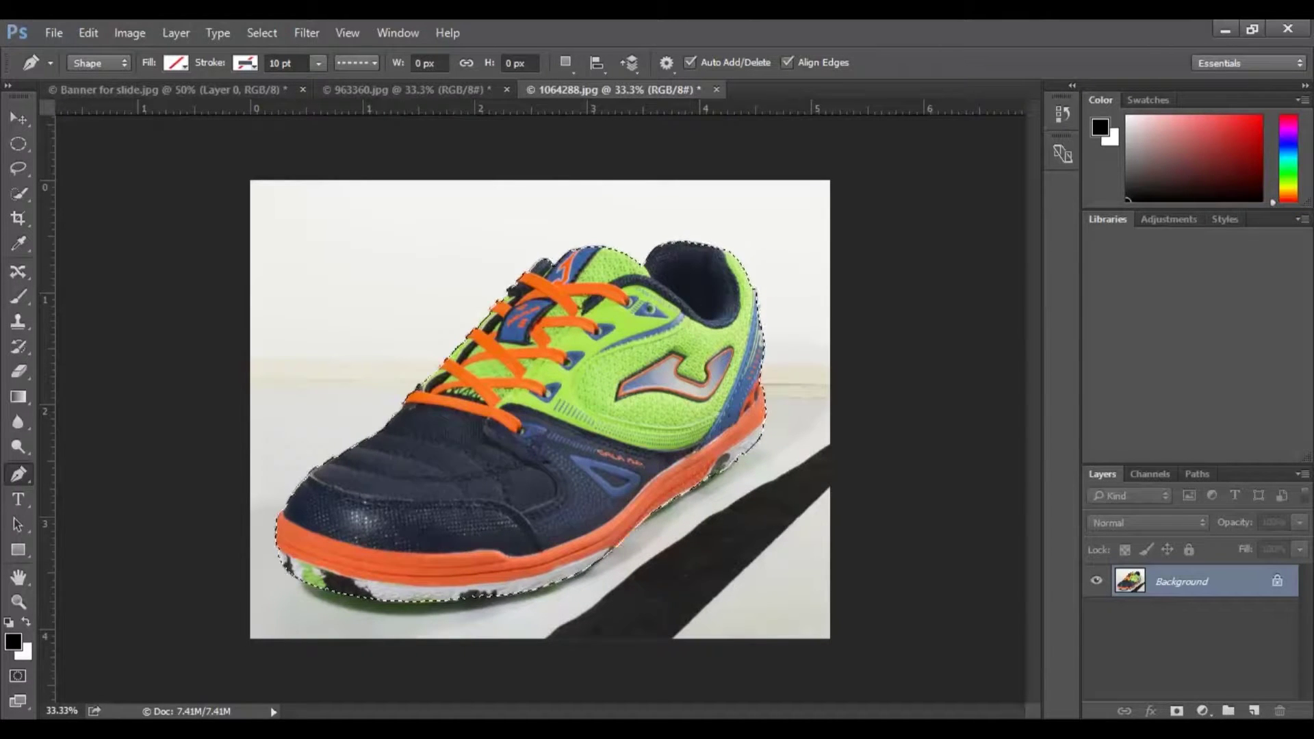
key(shift+F6)
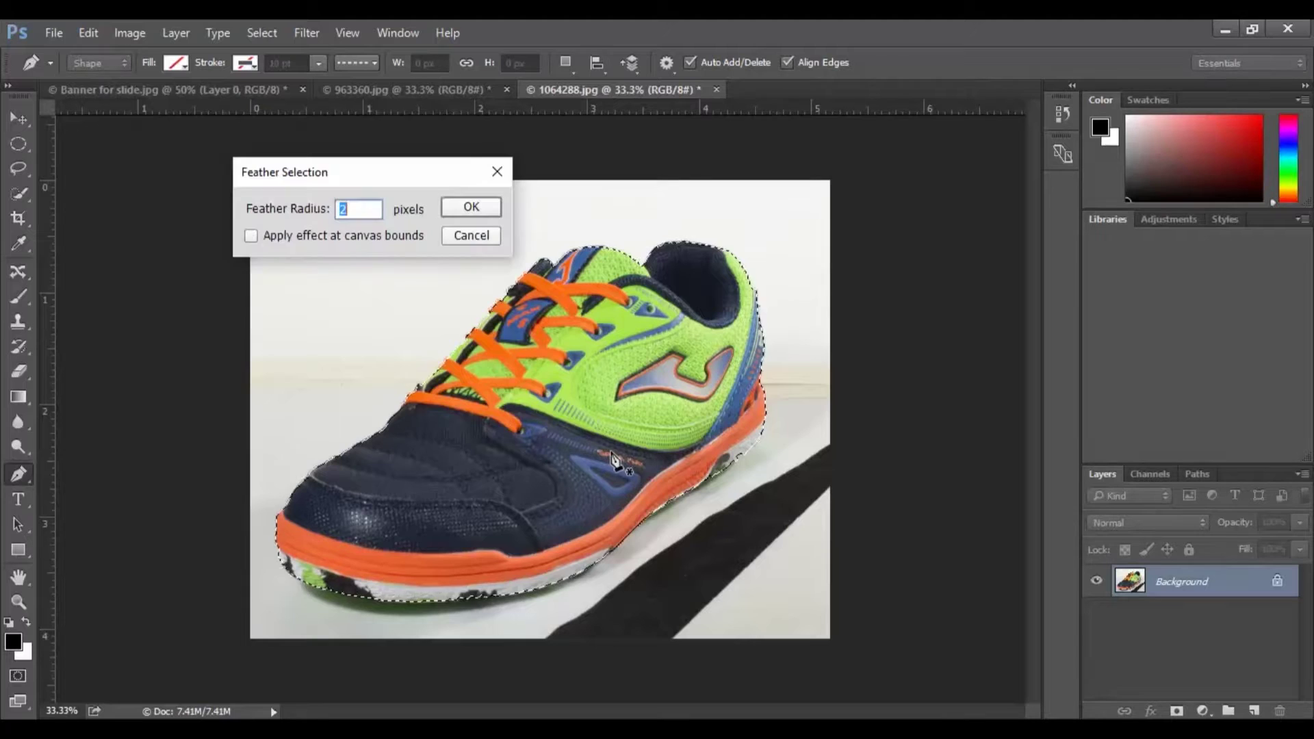
mouse_move(441, 183)
mouse_down()
mouse_move(424, 245)
mouse_move(422, 200)
mouse_up()
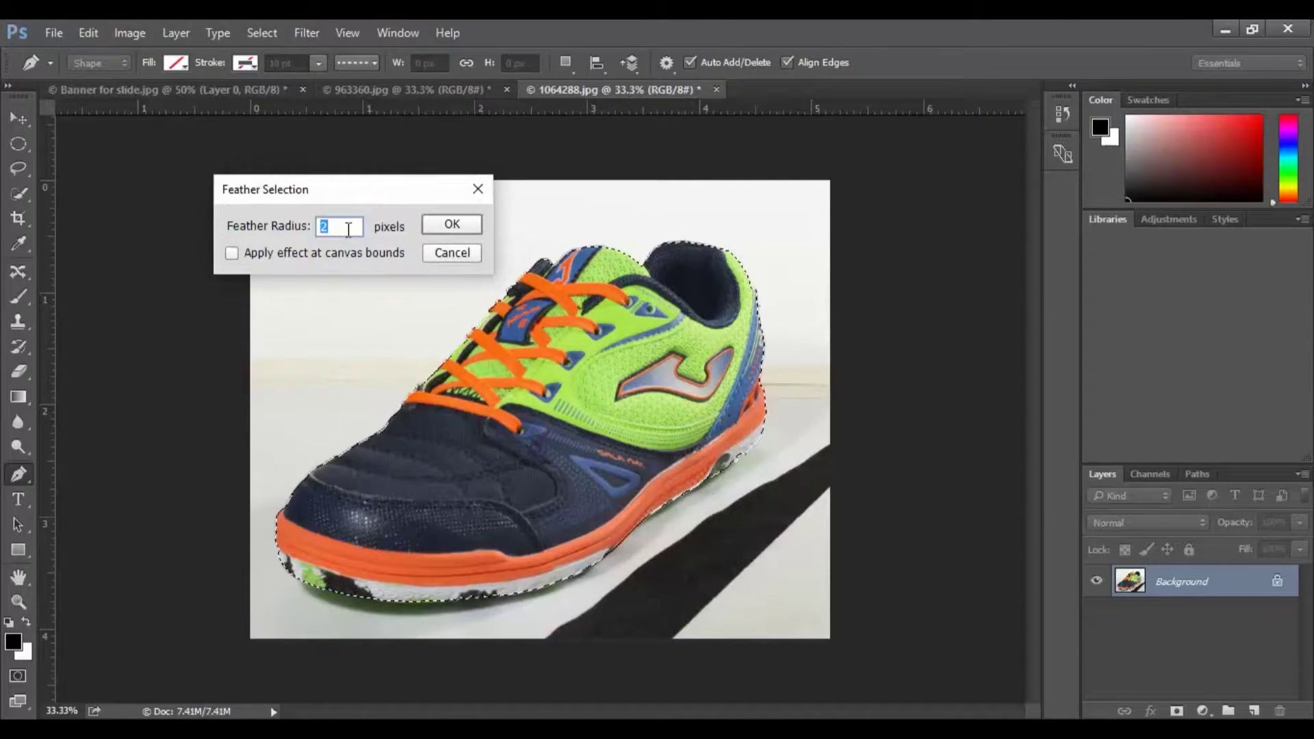
text(.5)
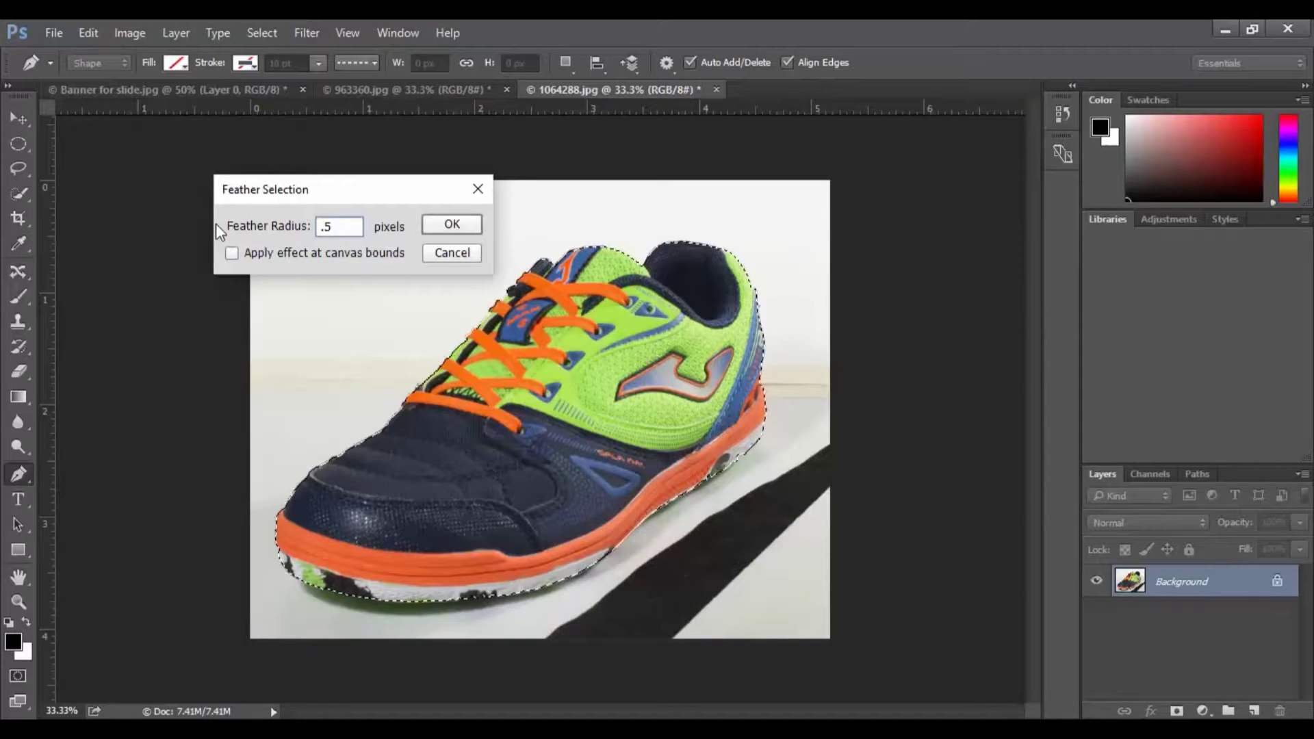
click(454, 226)
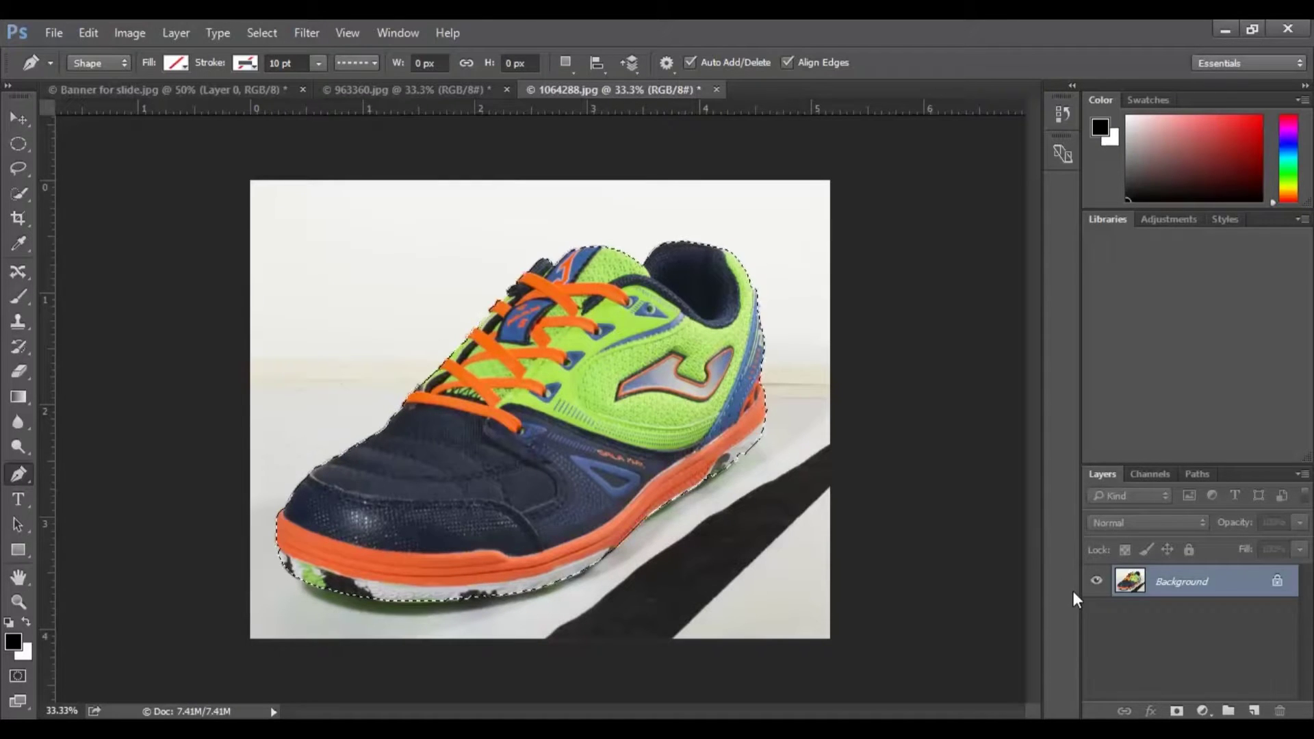
Copy the selected shoe to a new layer and hide the Background layer.
key(ctrl+j)
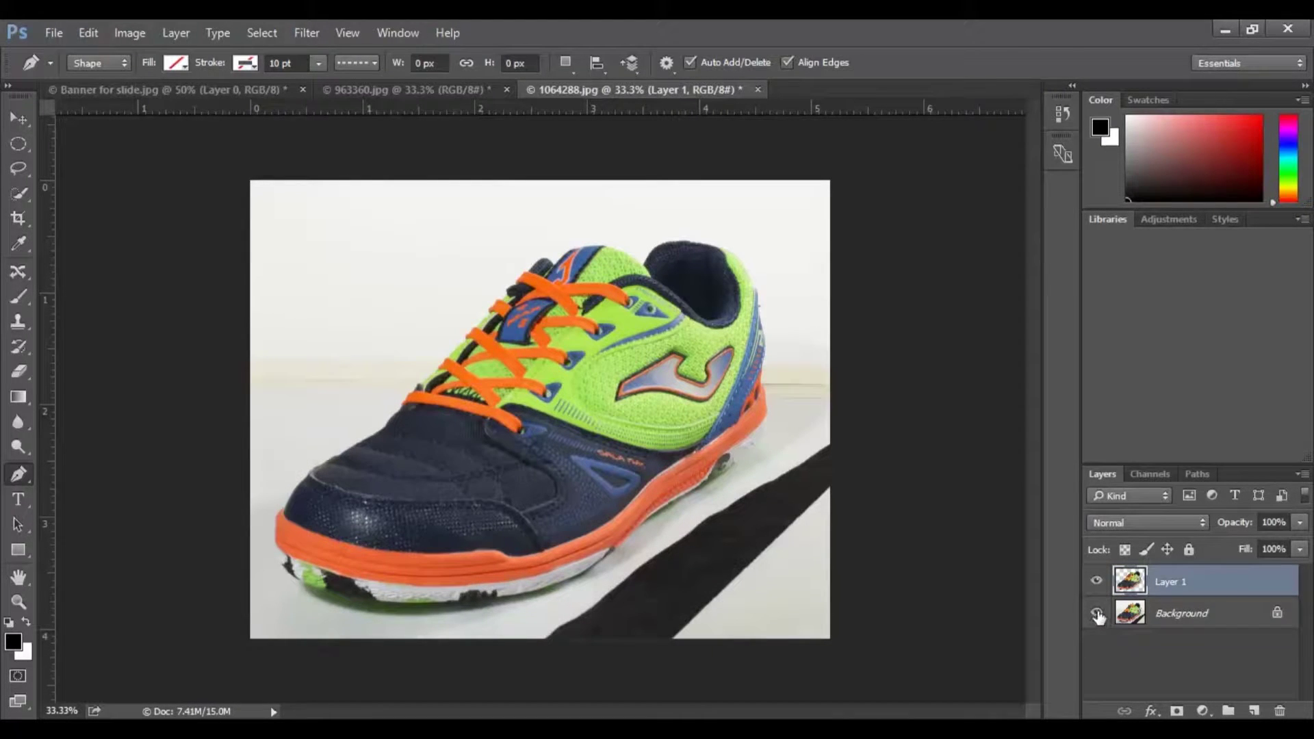
click(1098, 616)
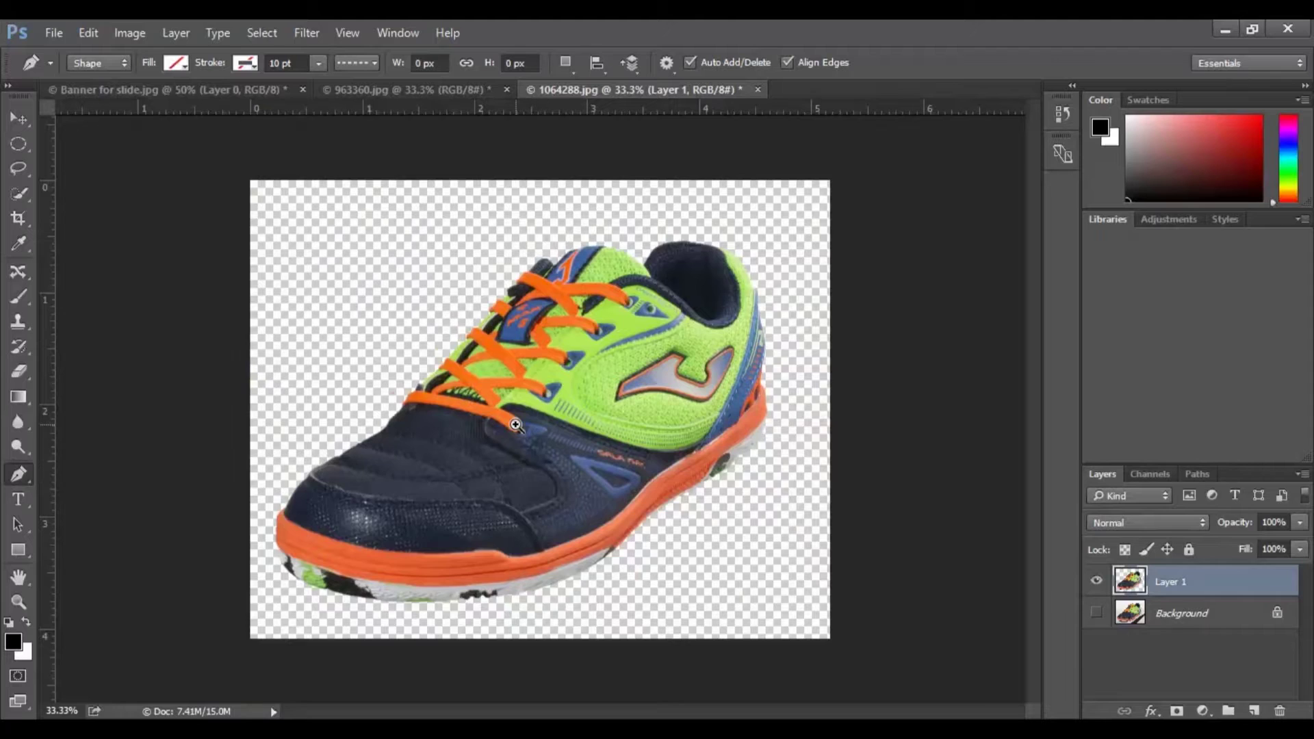
scroll(518, 425, up, 1)
scroll(740, 437, down, 1)
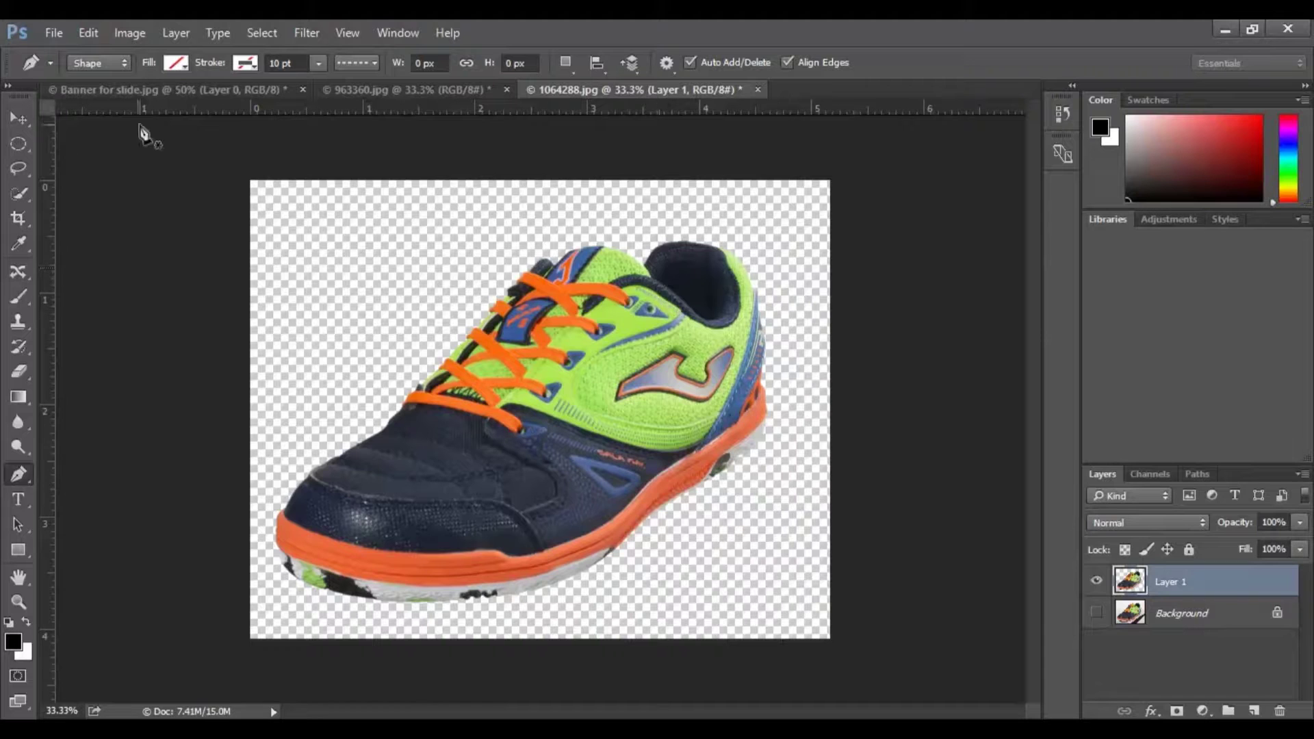
Check the shoe image's width and height in pixels in the image size settings.
click(120, 32)
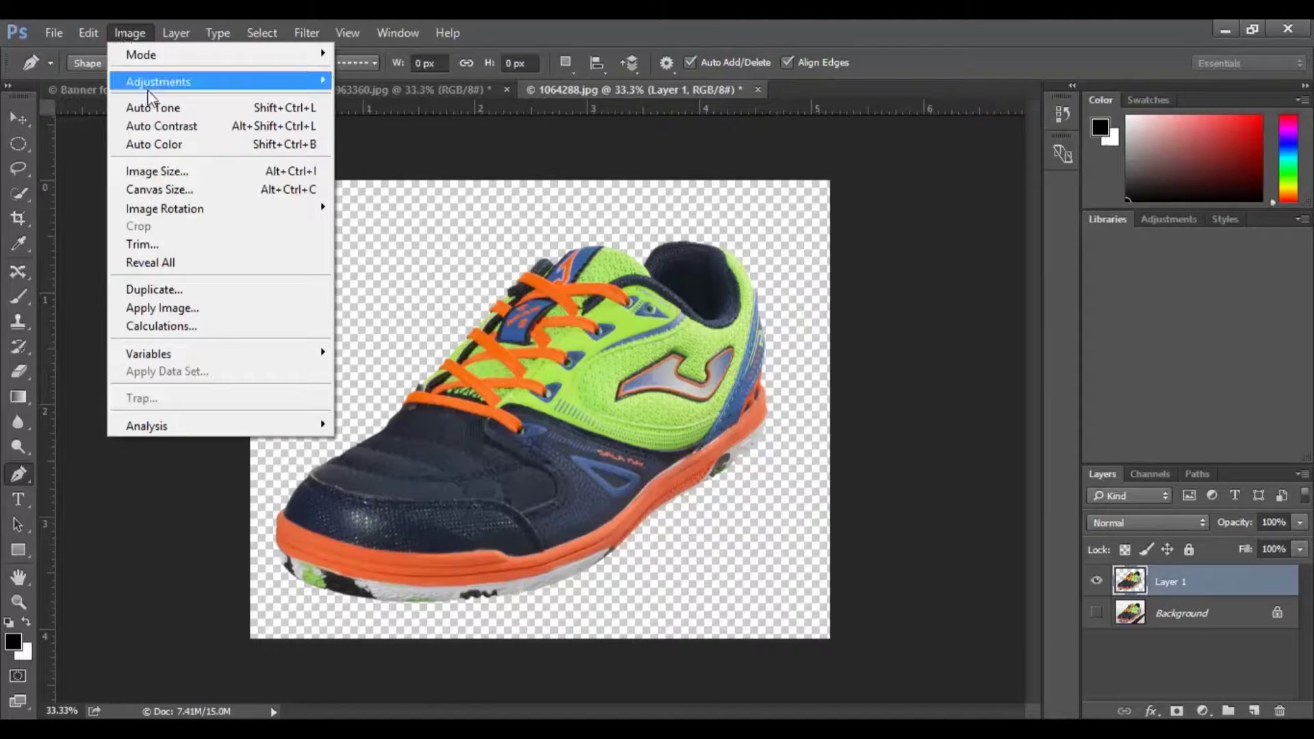
click(162, 171)
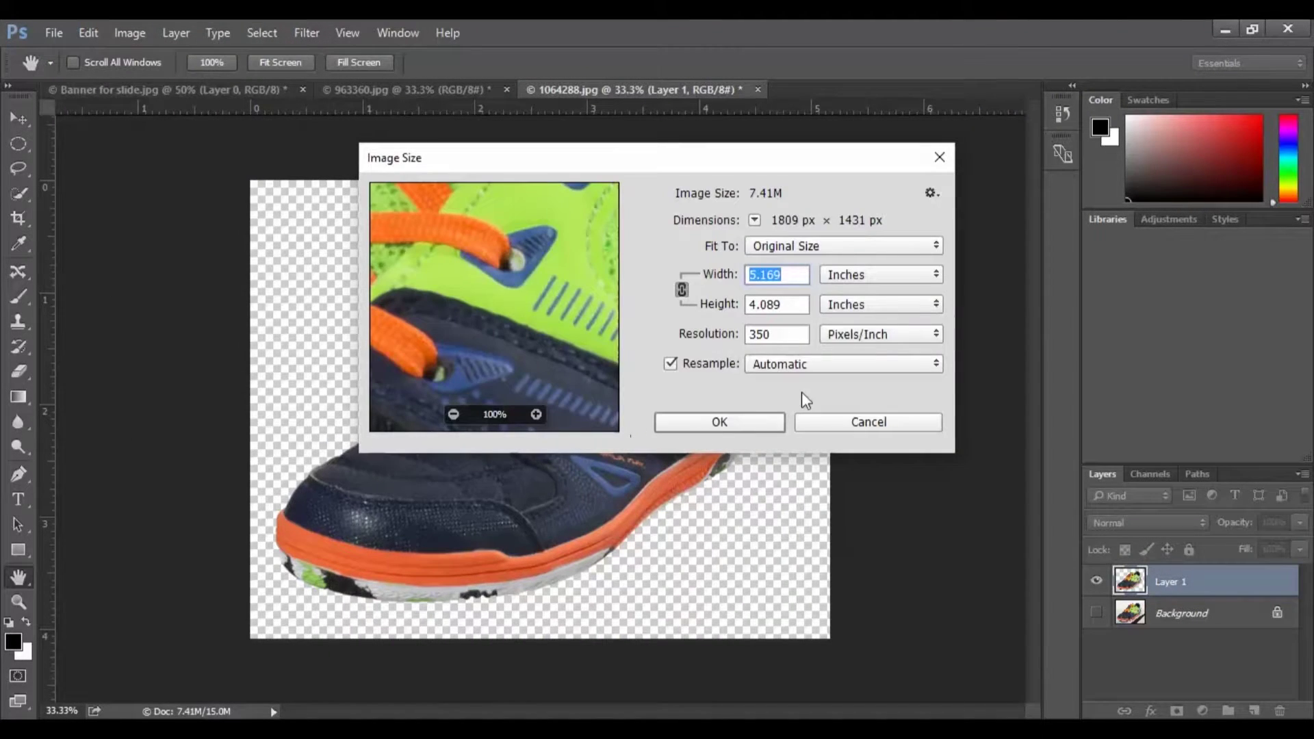
click(910, 281)
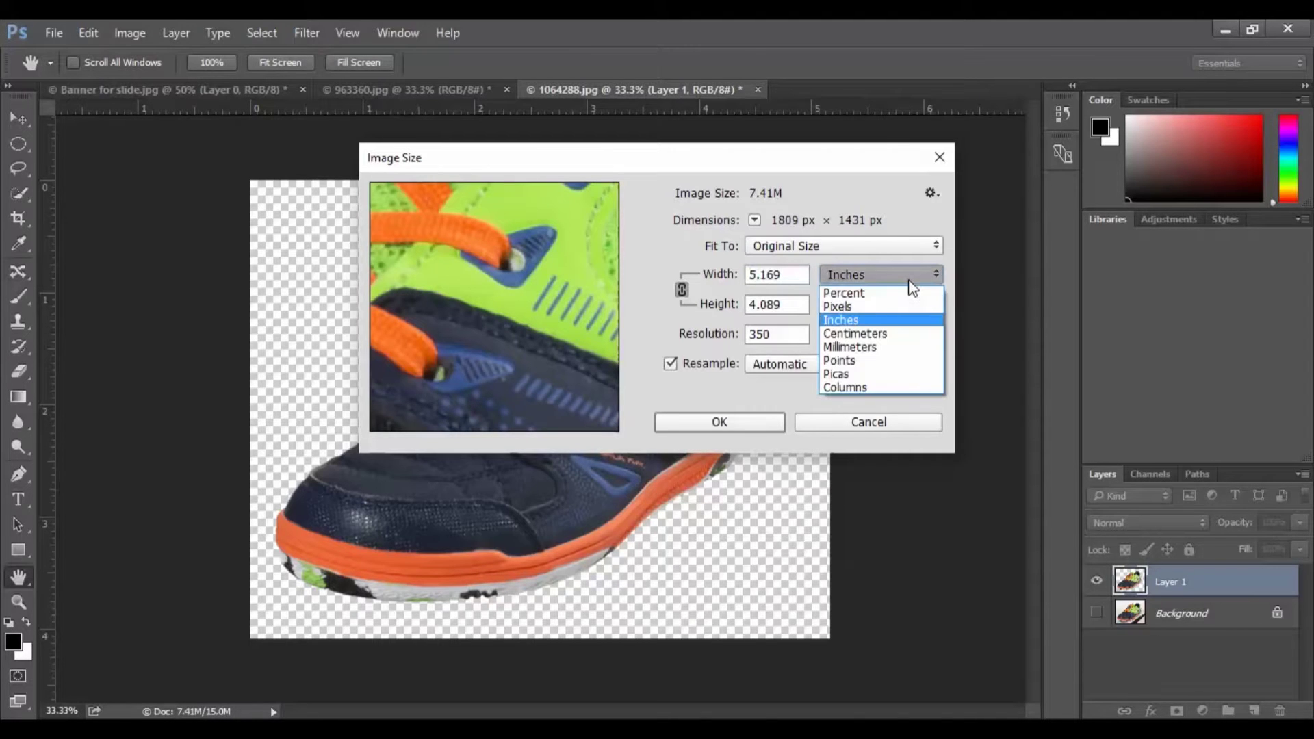
click(867, 307)
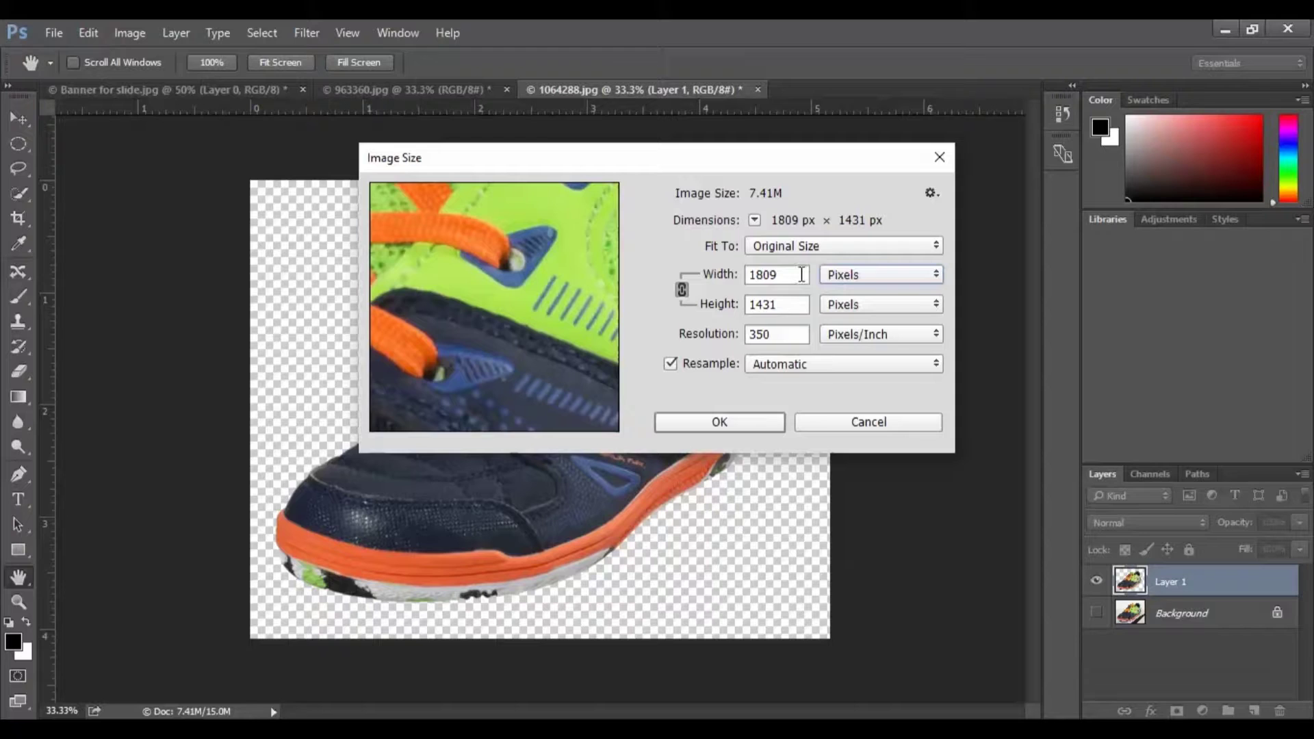
click(727, 275)
click(709, 304)
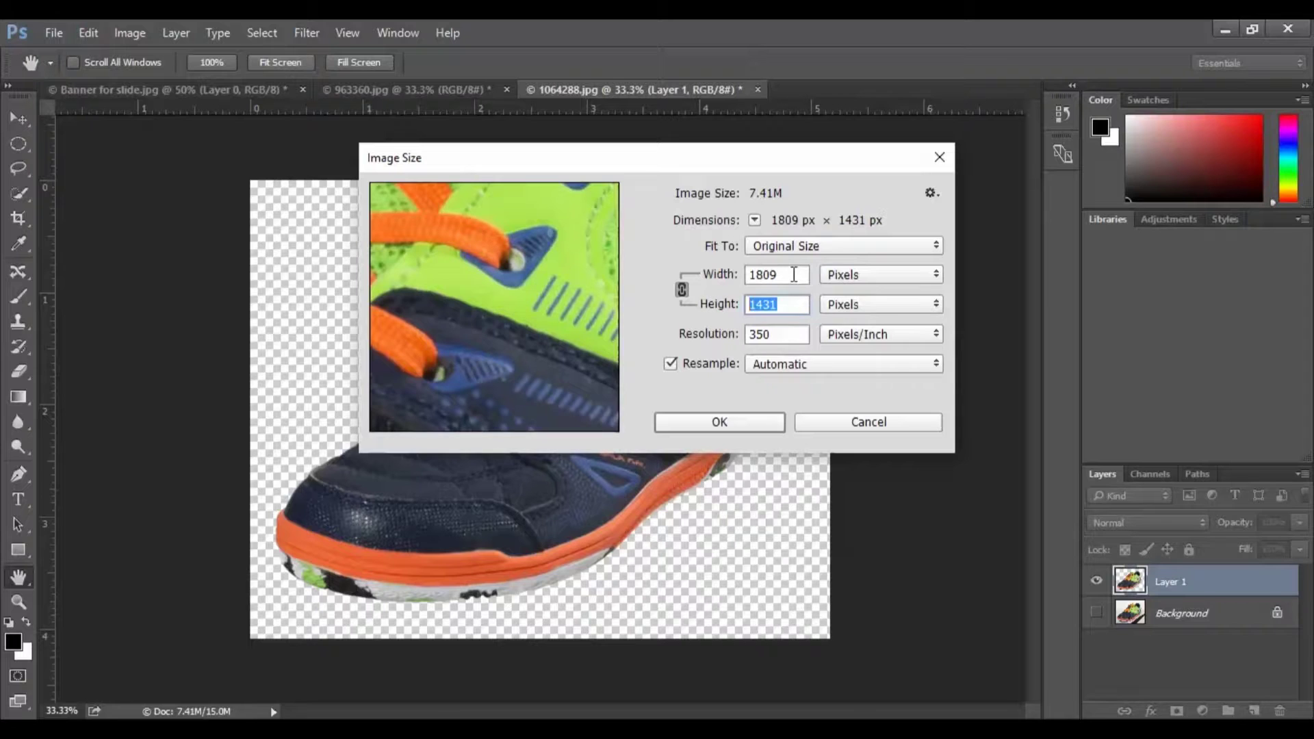
Try a resolution of 72 pixels/inch with resampling off and dimensions in percent, then cancel the image size change.
drag(797, 162, 846, 71)
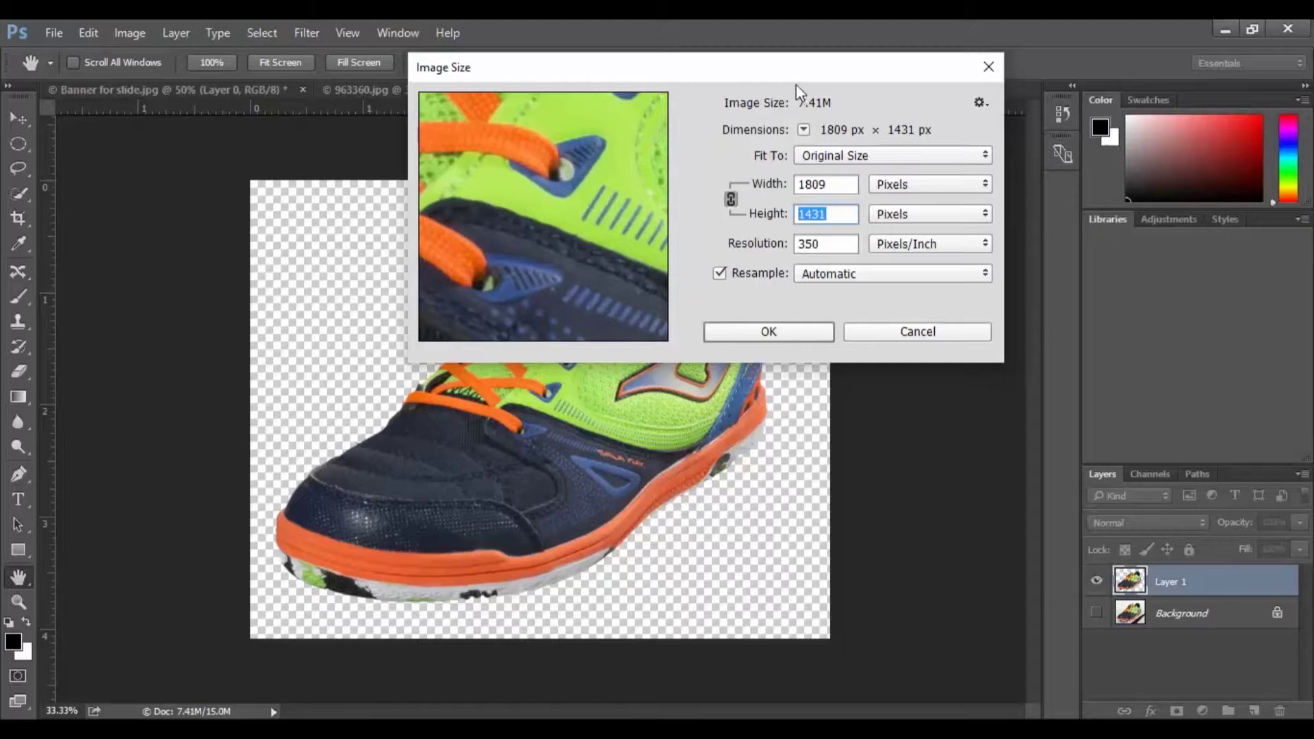
drag(795, 85, 739, 85)
click(662, 274)
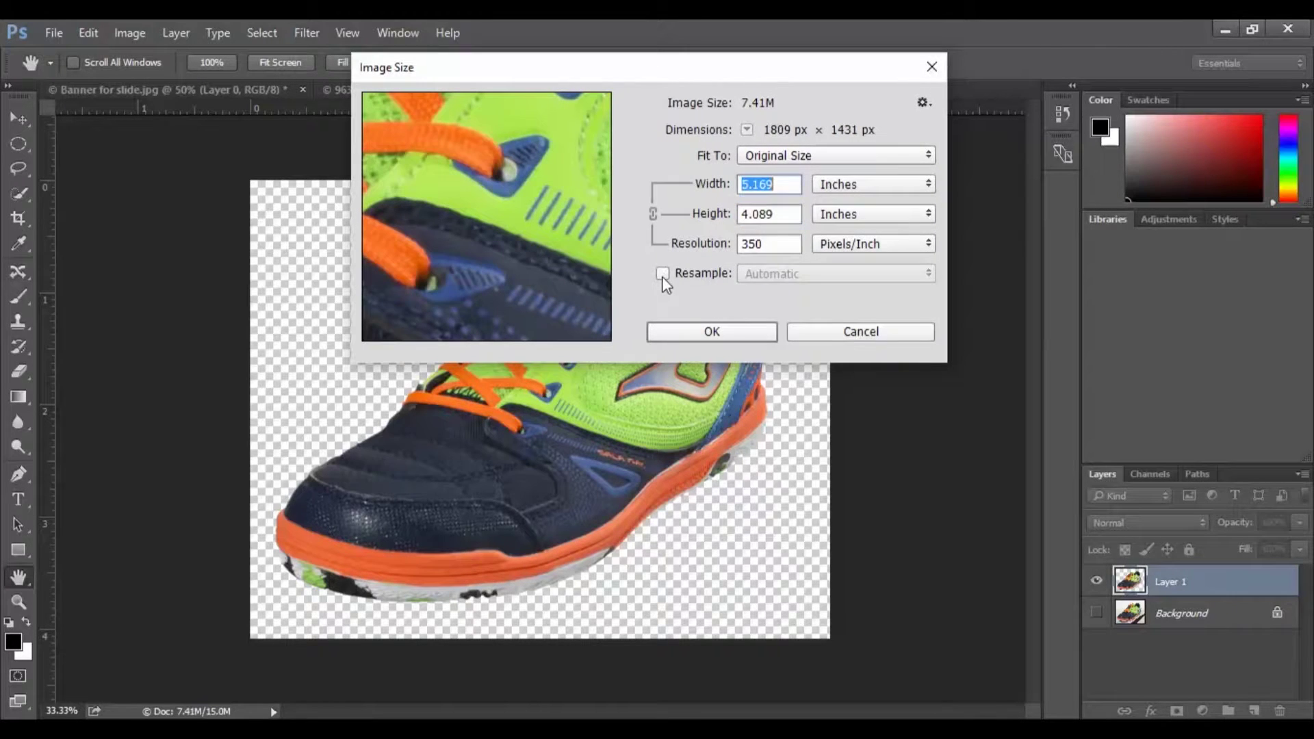
double_click(781, 247)
text(72)
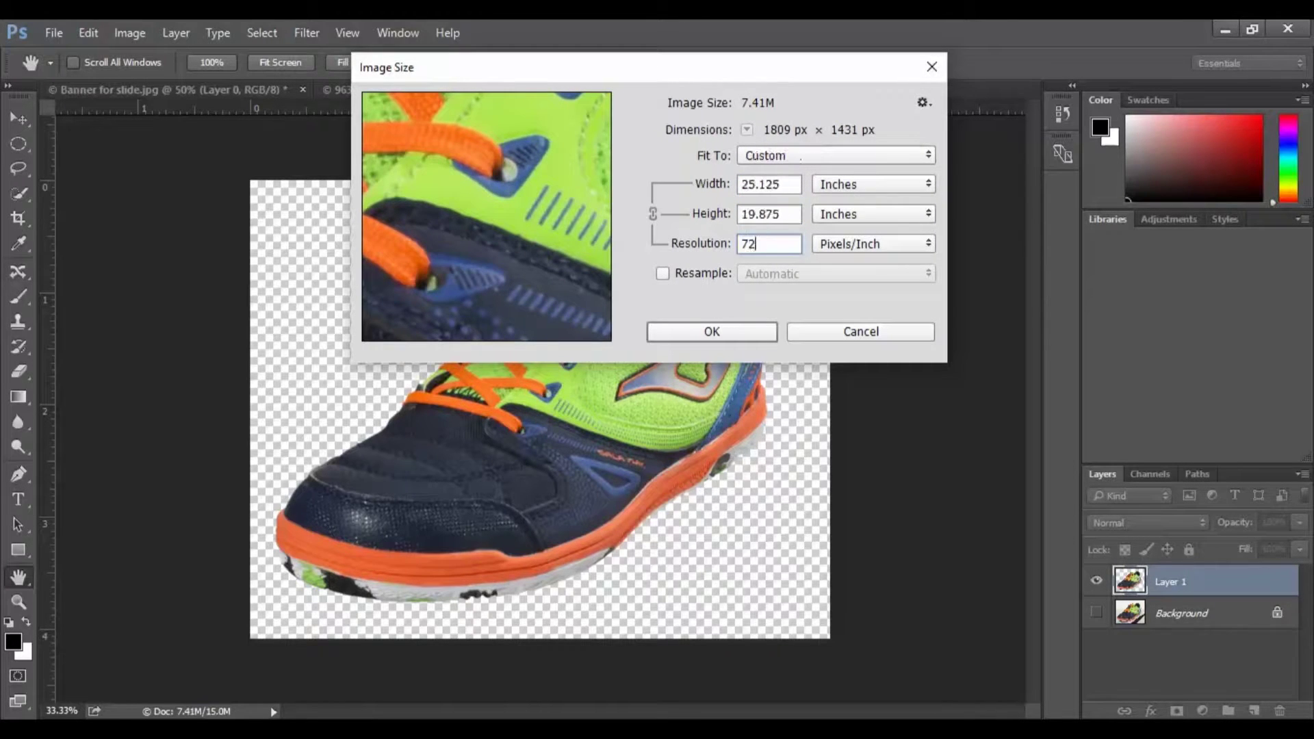
click(871, 192)
click(844, 200)
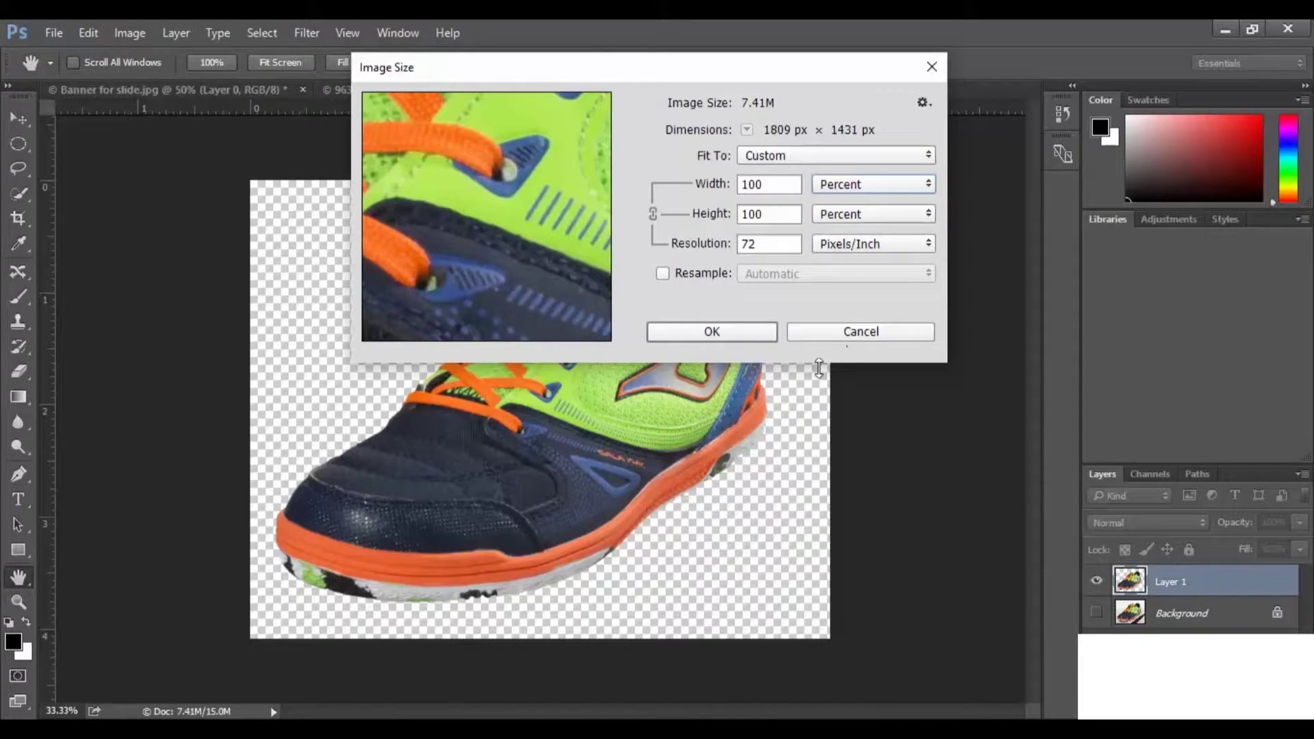
click(872, 332)
key(p)
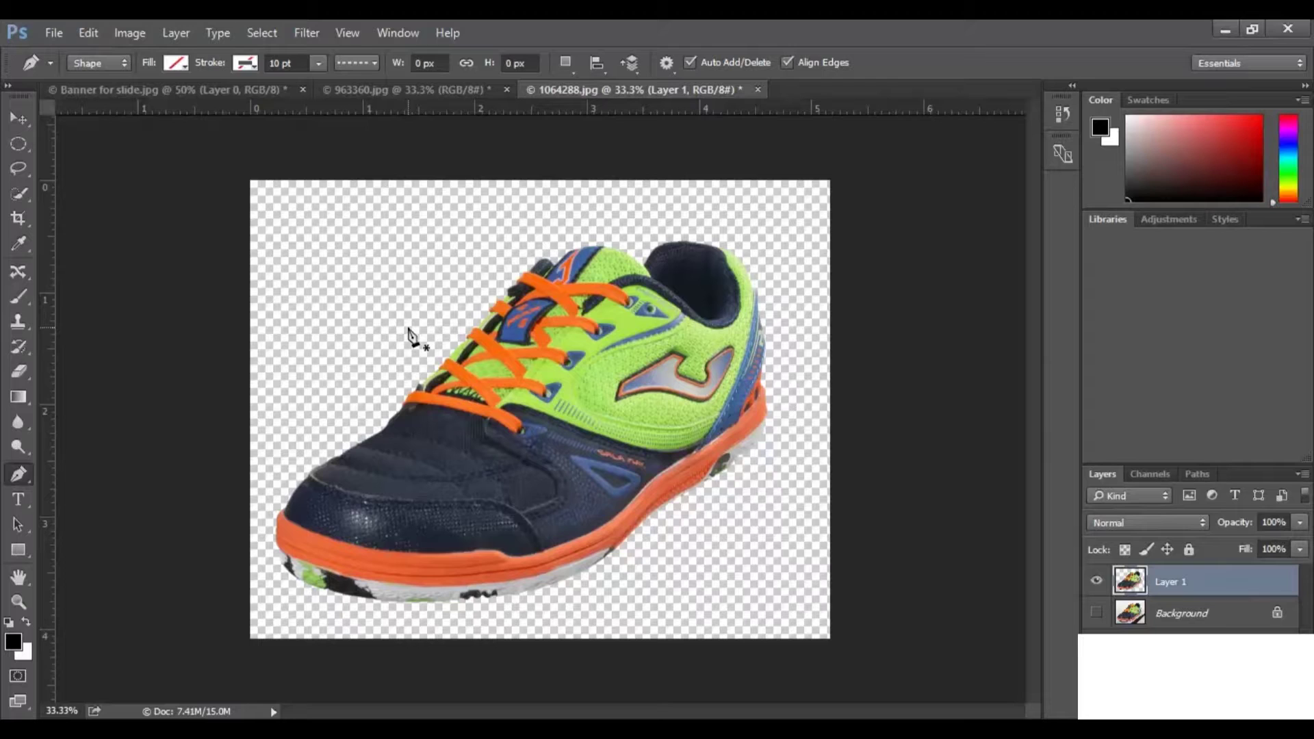
Select the outline of the shoe on Layer 1, trim the transparent pixels on all four sides and deselect.
key(v)
ctrl+click(1130, 582)
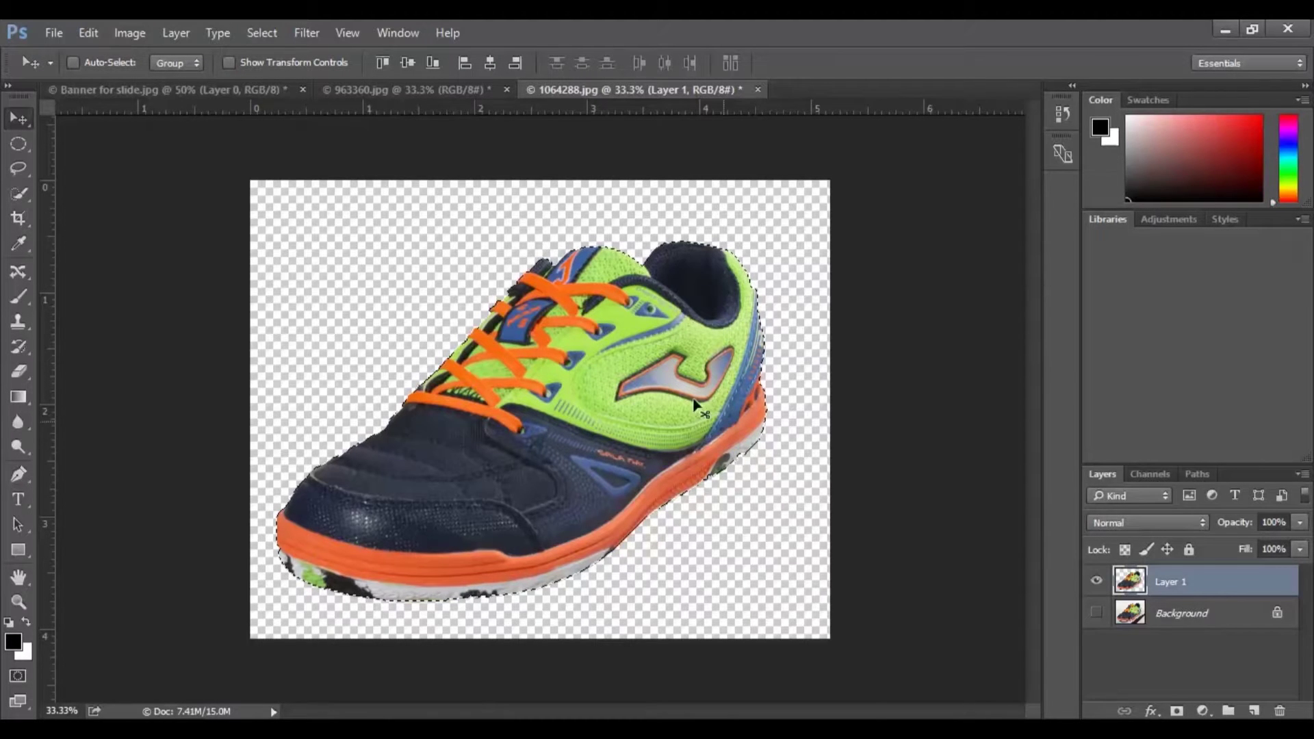
click(119, 34)
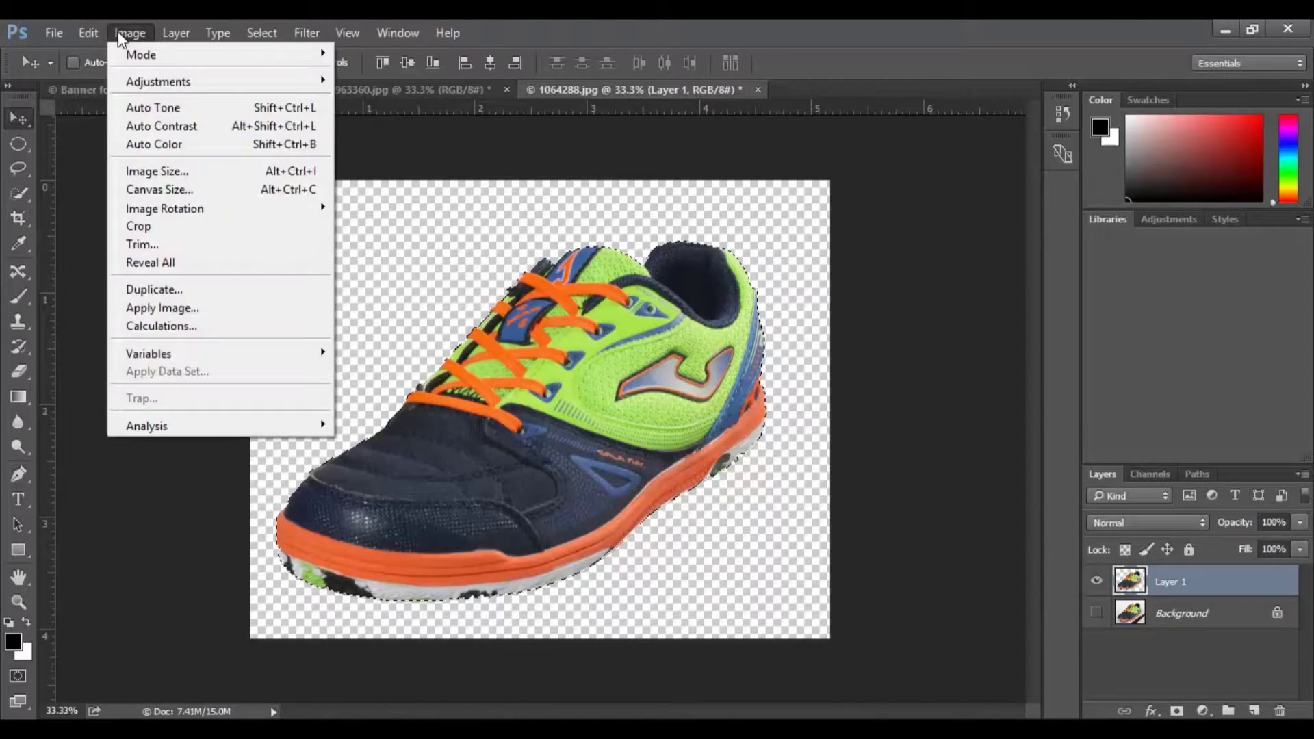
click(147, 248)
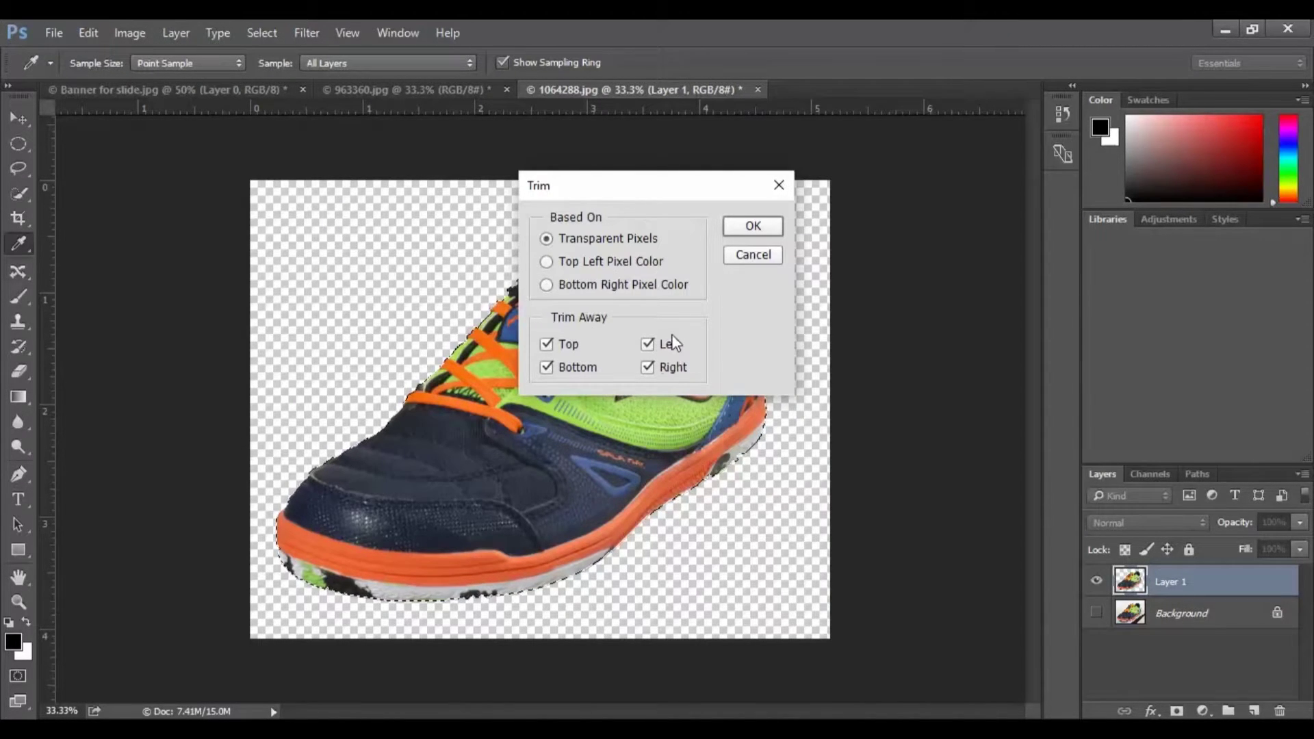
click(758, 228)
key(v)
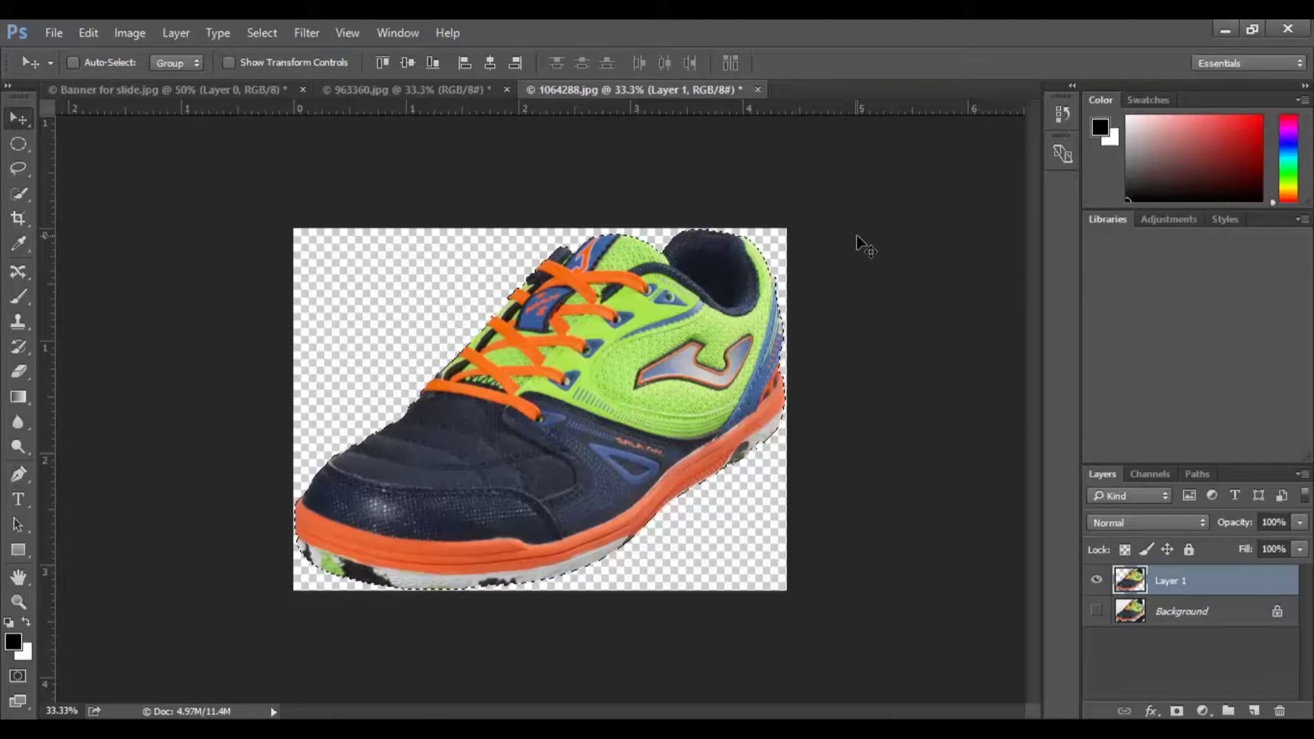
key(ctrl+c)
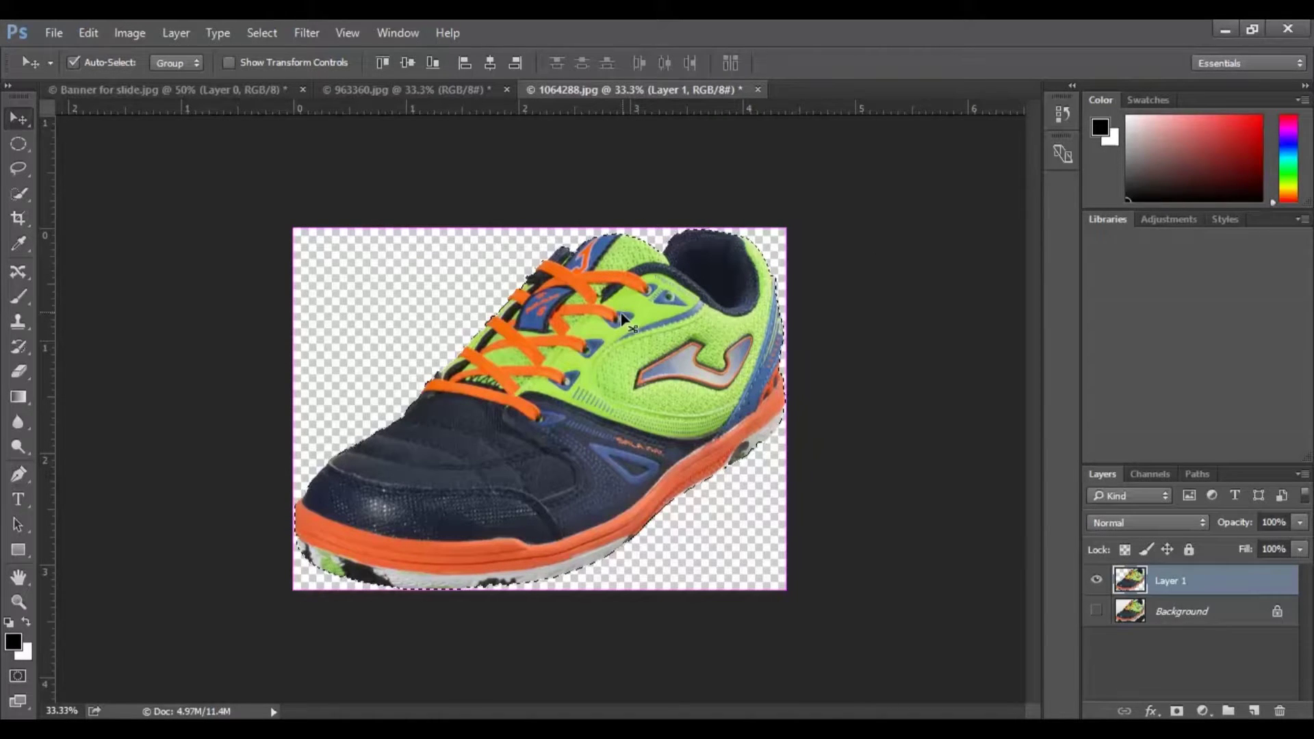
key(ctrl+d)
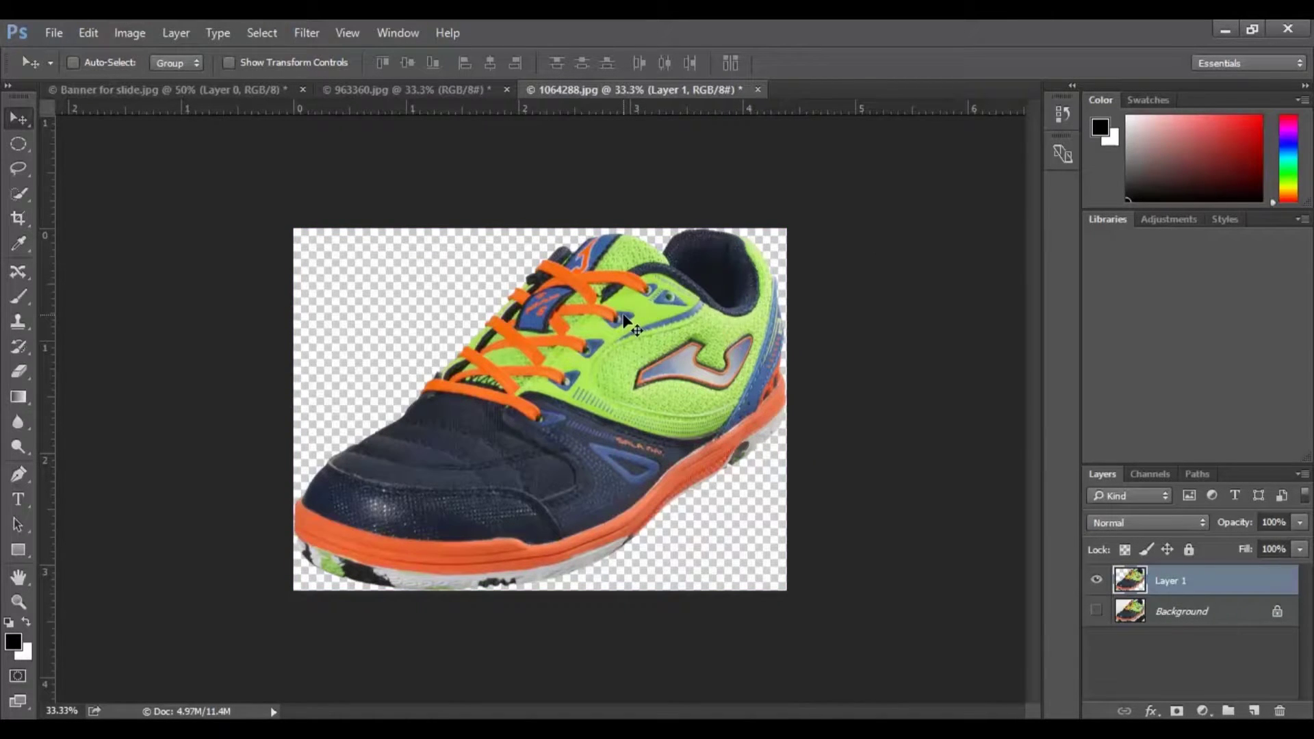
Resize the trimmed image to a width of 1500 pixels, keeping the proportions linked.
click(125, 34)
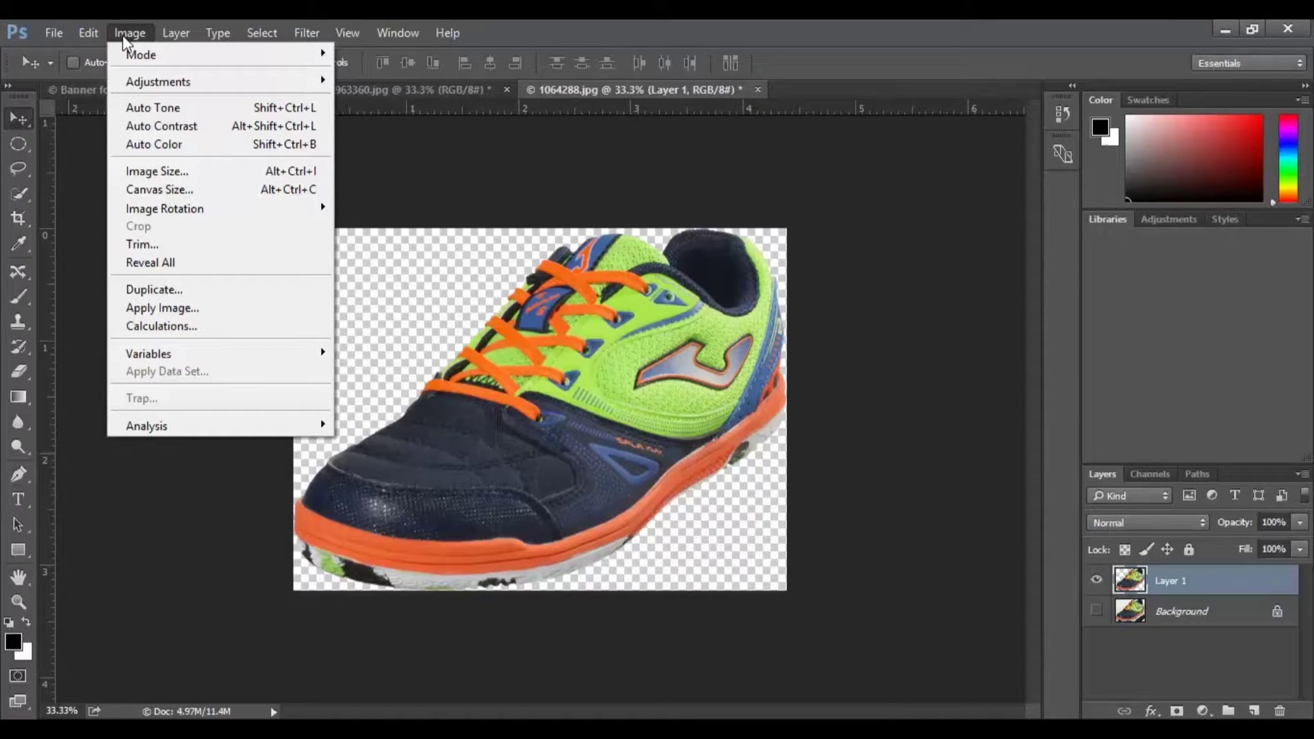
click(168, 172)
click(876, 191)
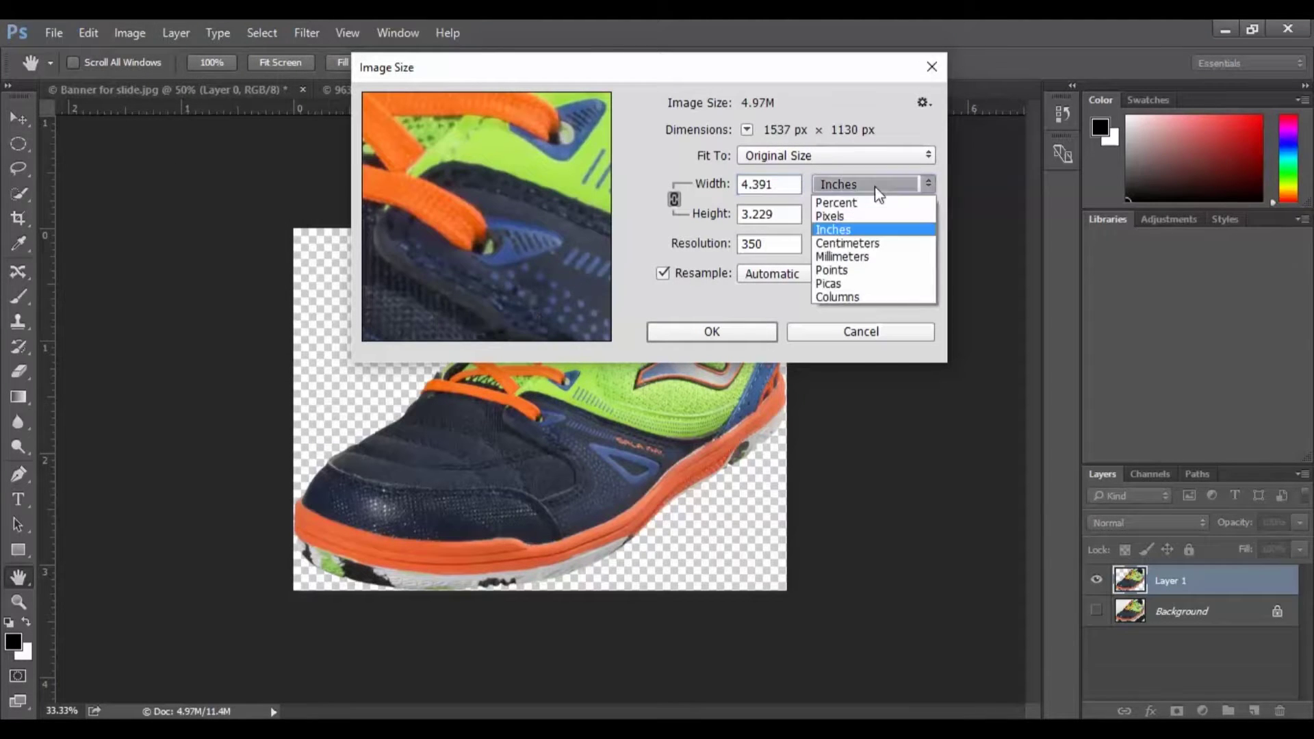
click(846, 216)
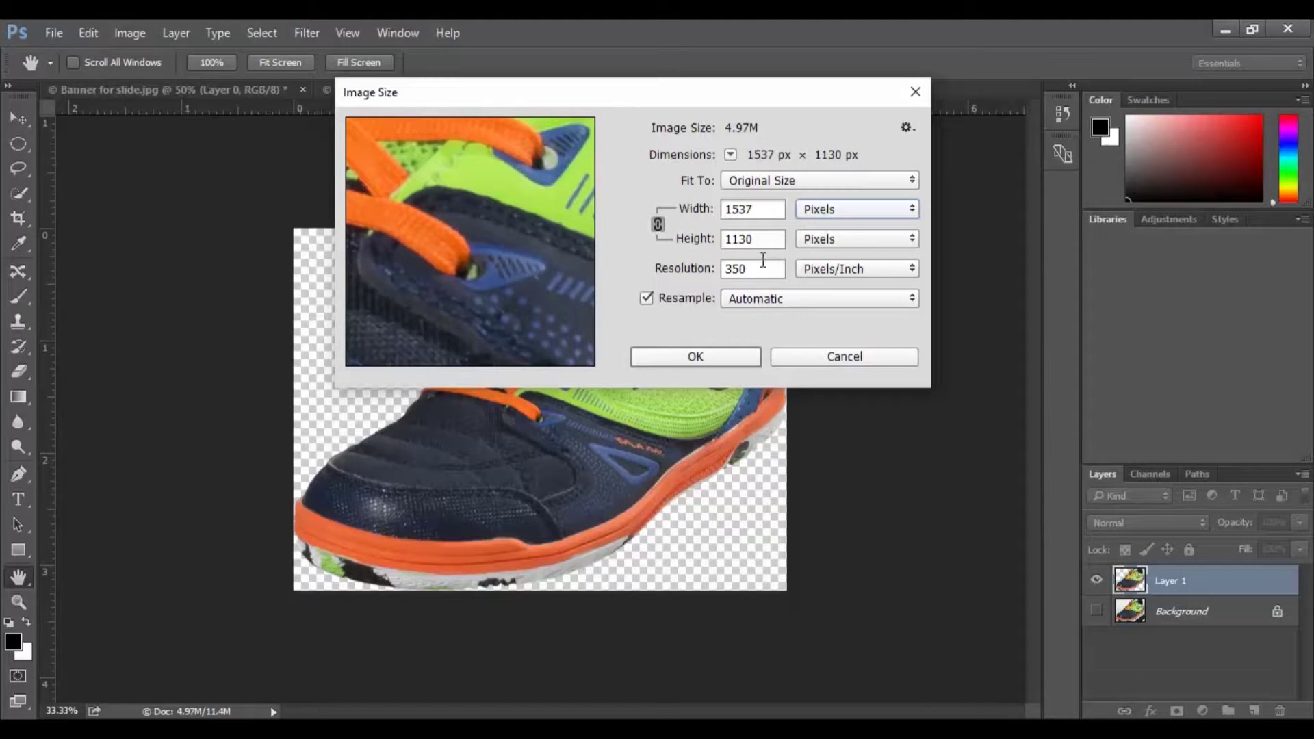
drag(760, 208, 683, 210)
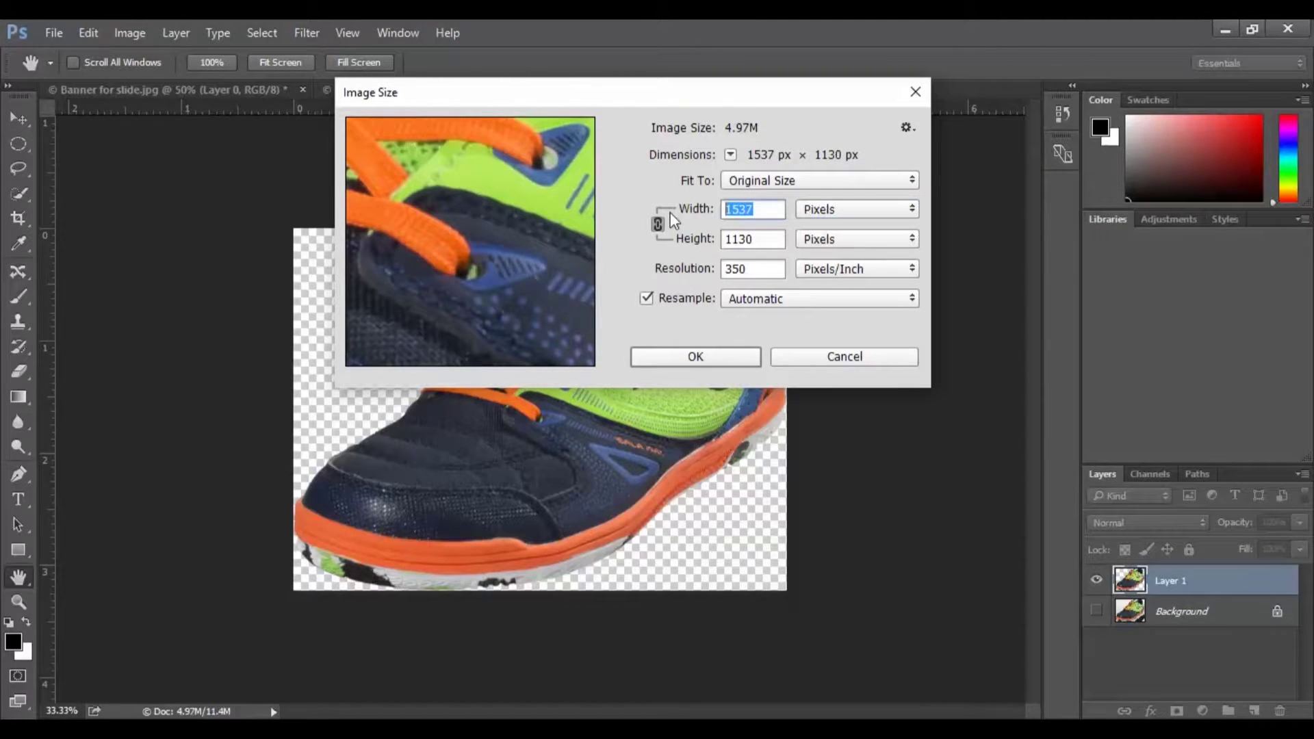
text(1)
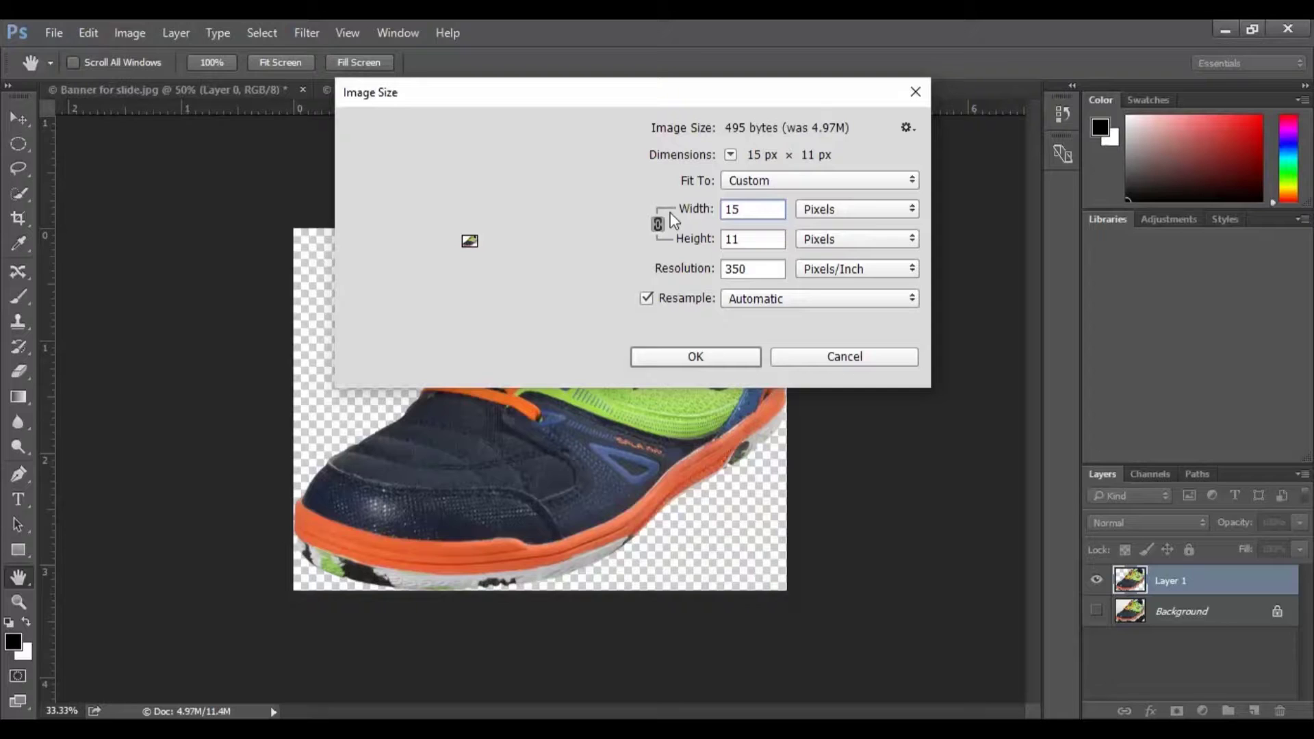
text(00)
key(Return)
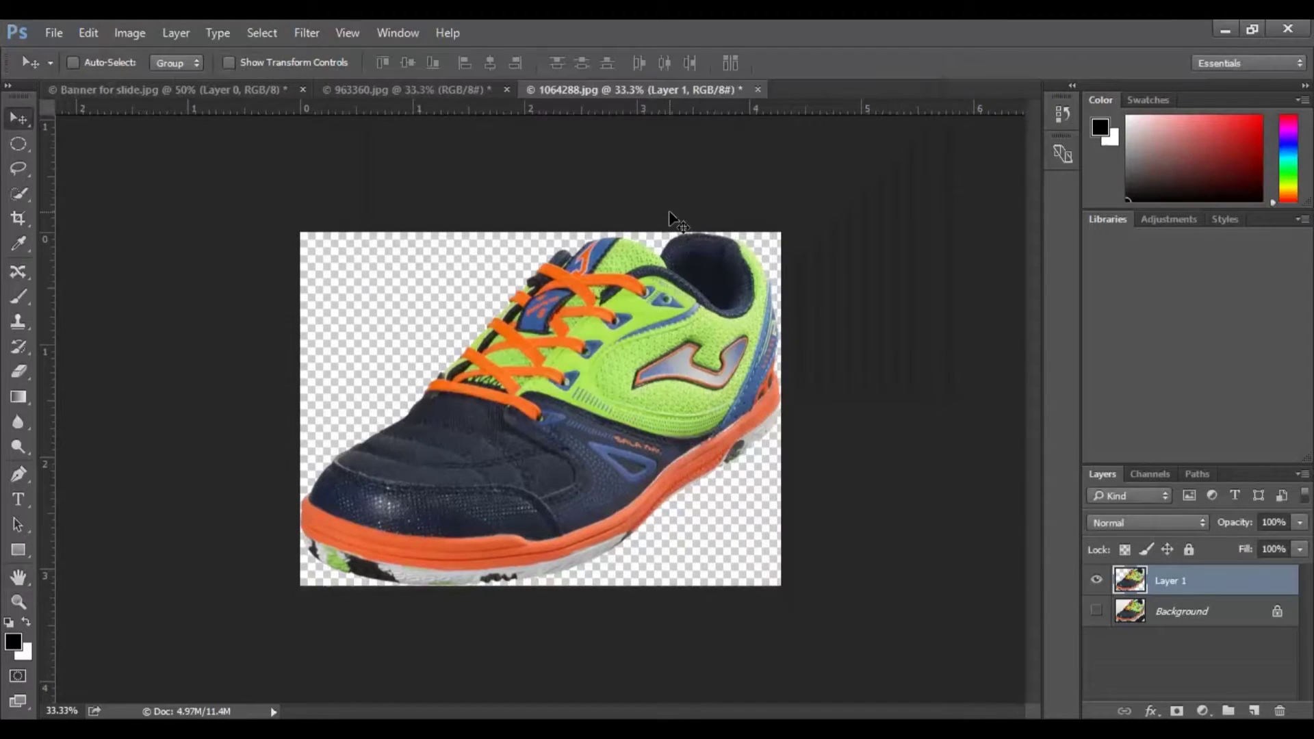
Extend the canvas to 1500 by 1500 pixels with the shoe anchored in the centre.
click(129, 34)
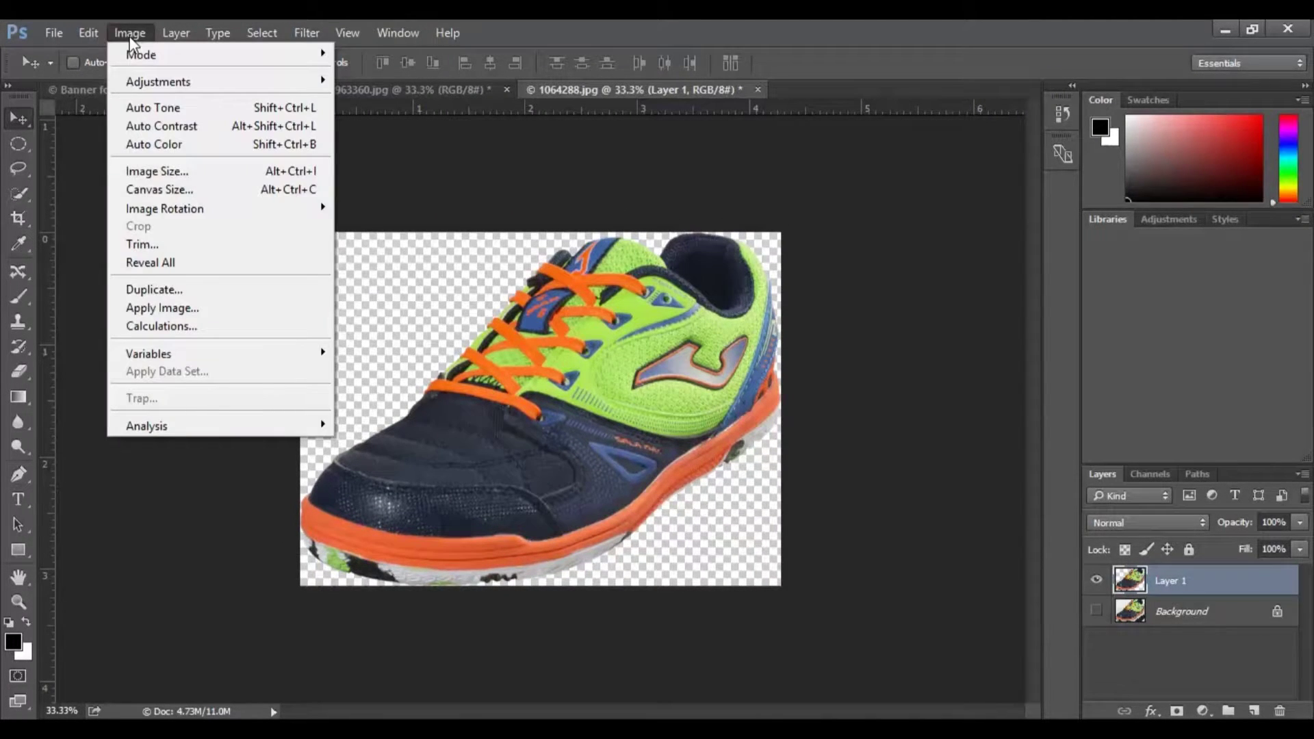
click(168, 198)
drag(672, 155, 831, 200)
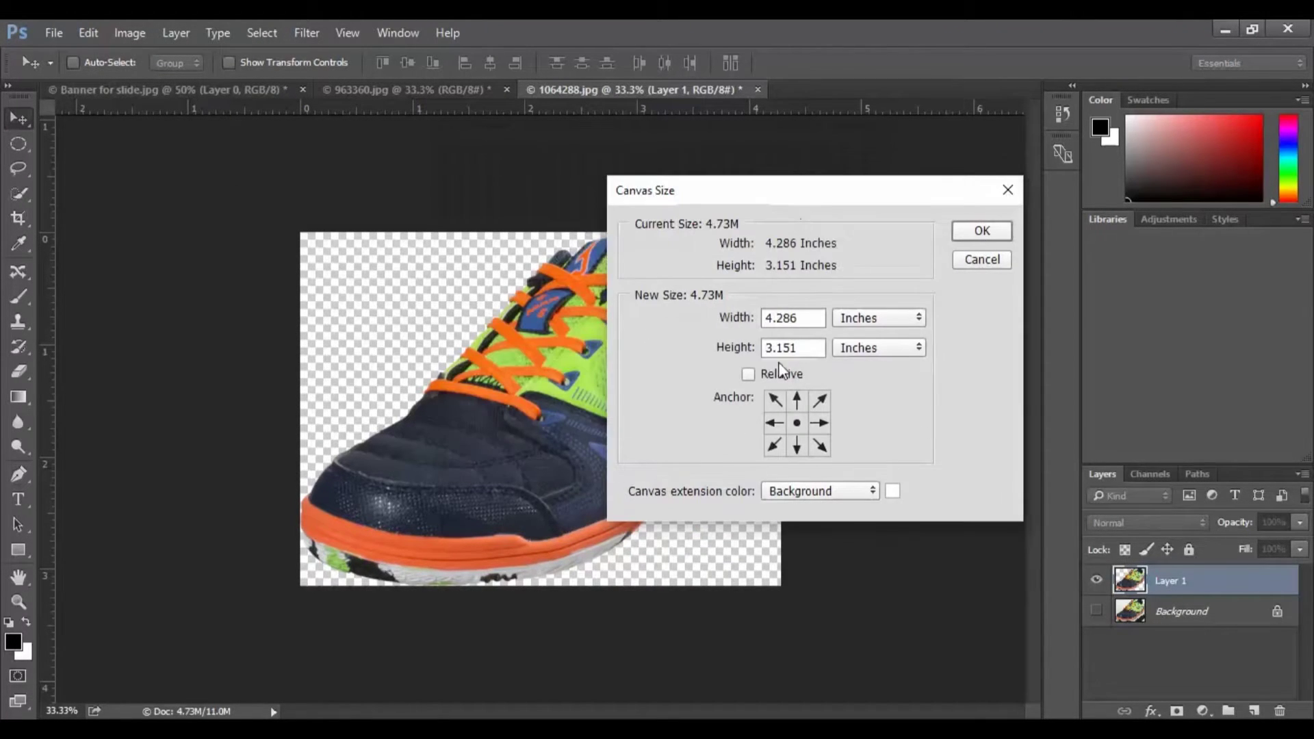
click(864, 318)
click(851, 350)
drag(806, 319, 735, 313)
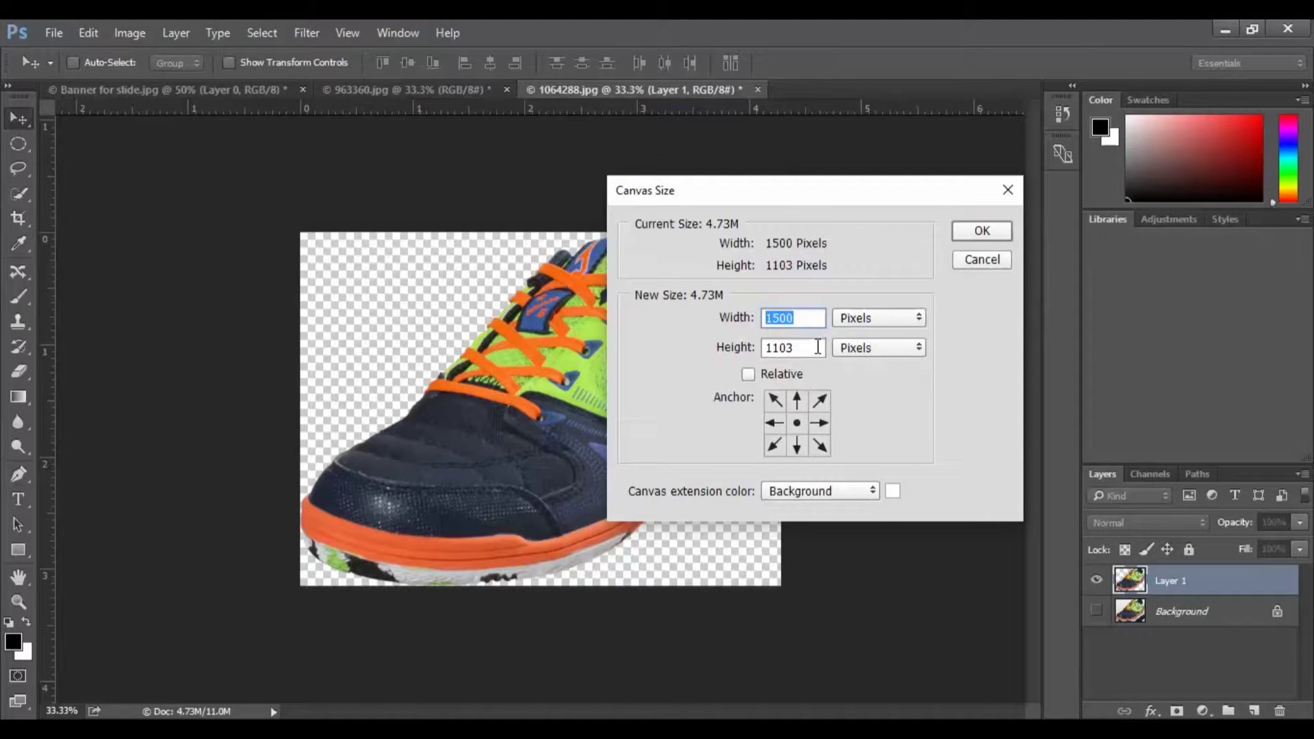
drag(815, 348, 684, 344)
text(1500)
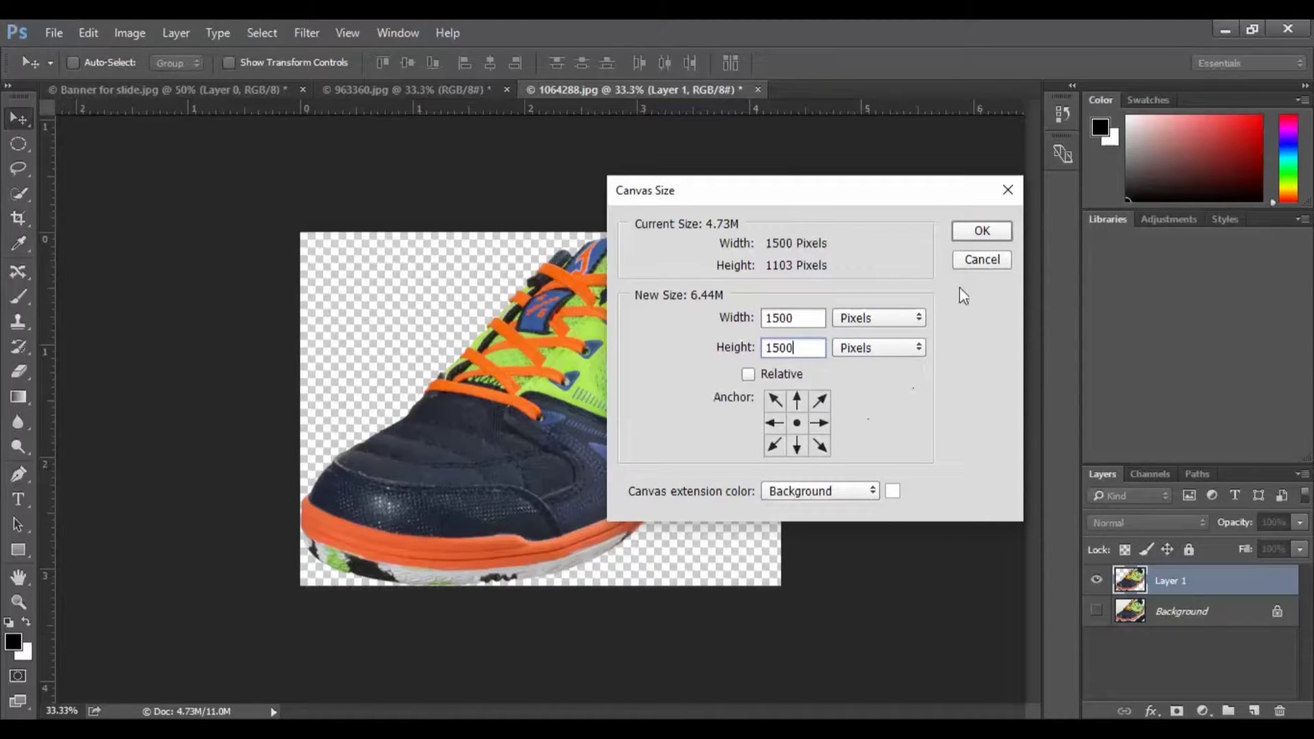
click(983, 231)
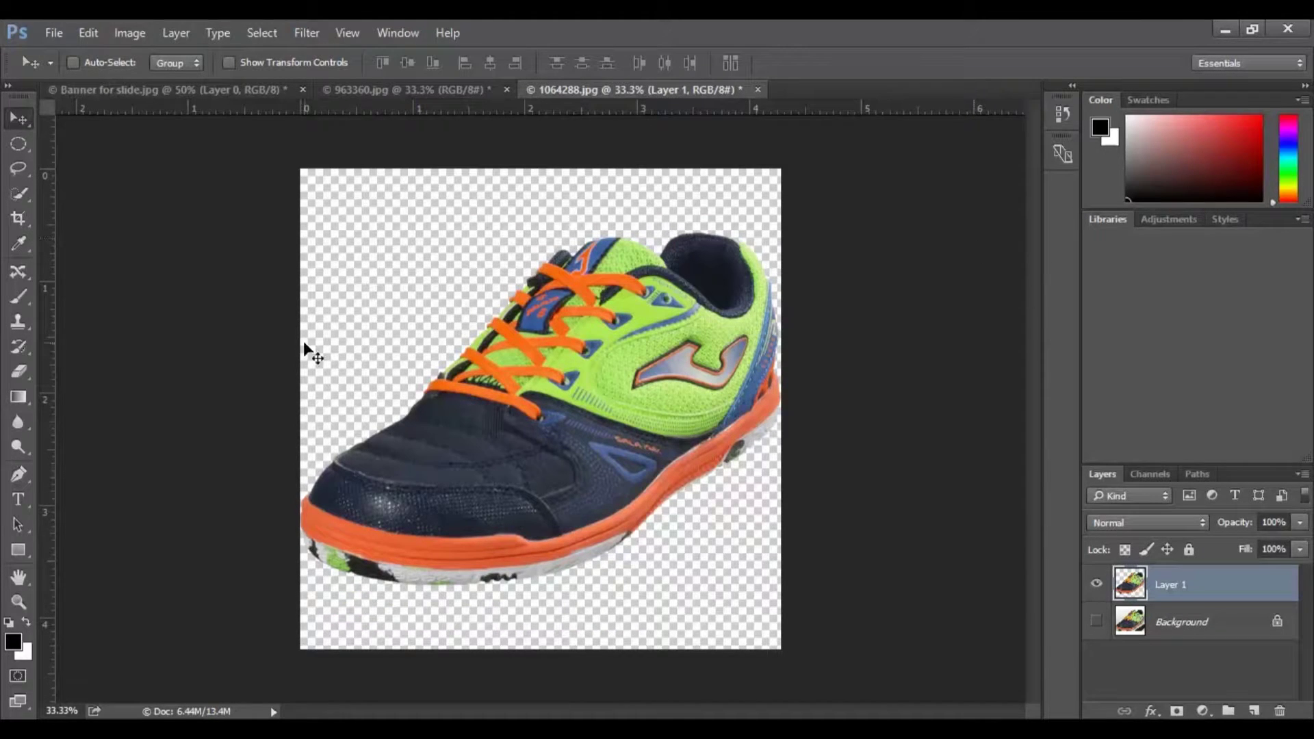
Set the Rectangular Marquee tool to a fixed size 30 px wide, try a selection at the canvas's left edge and deselect.
click(23, 146)
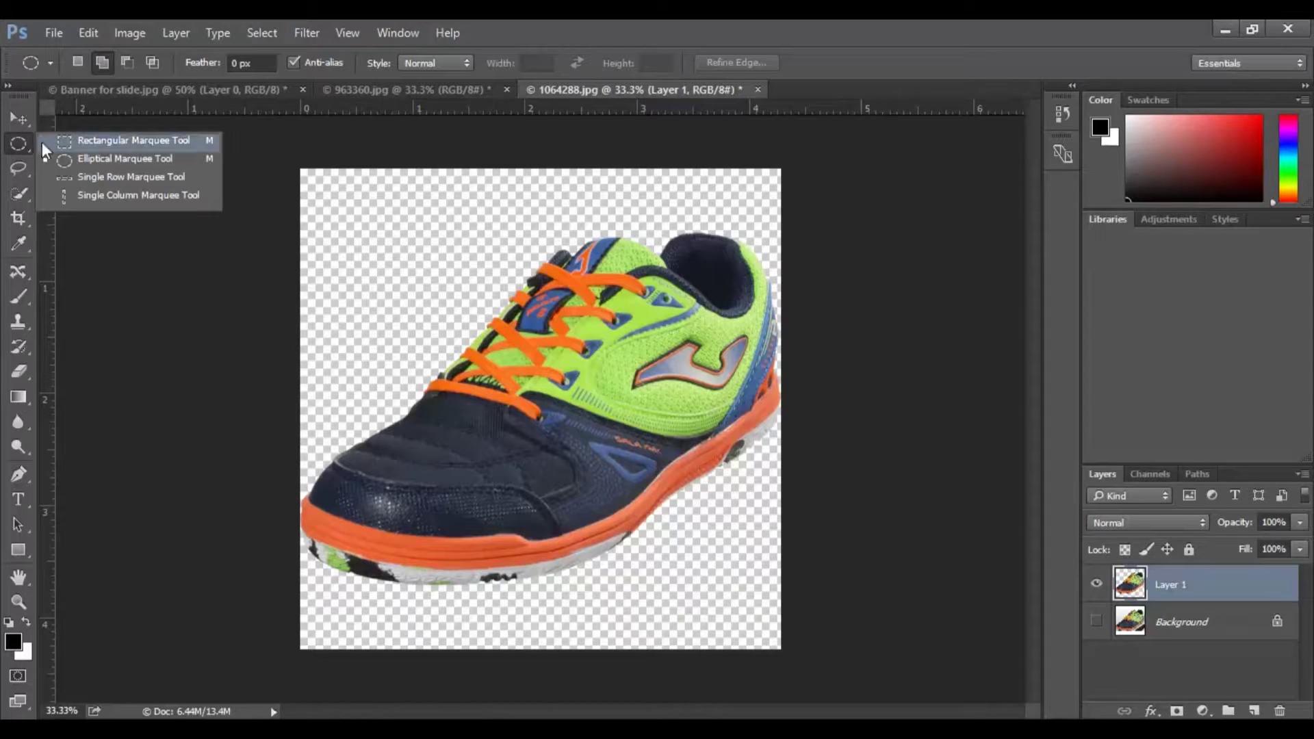
click(48, 141)
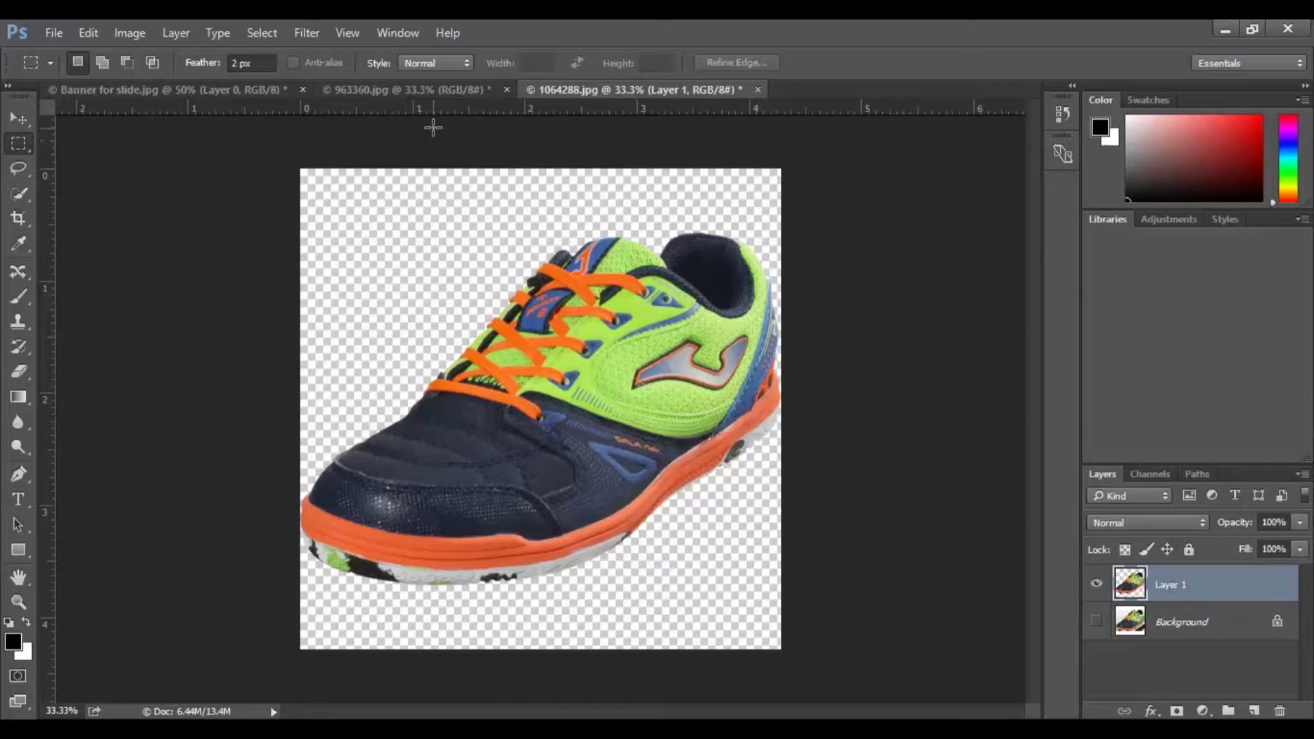
click(463, 63)
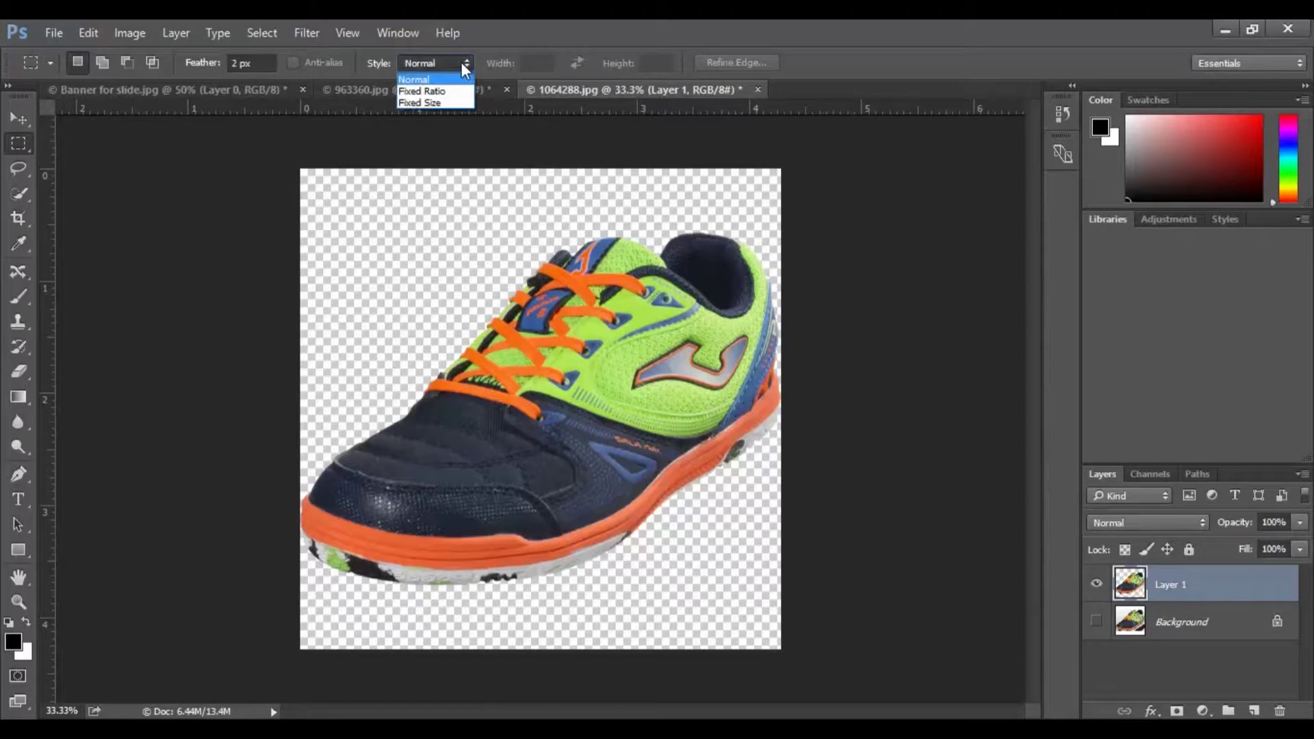
click(442, 103)
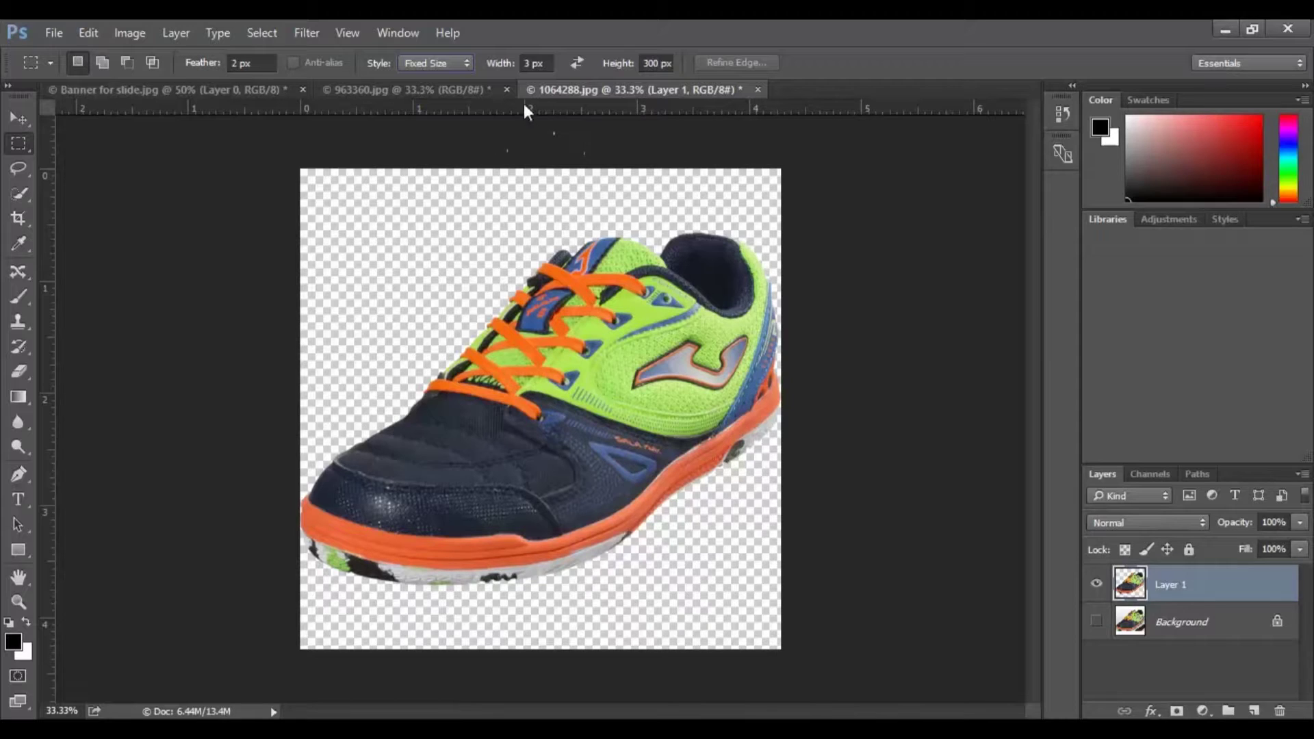
double_click(536, 62)
drag(279, 147, 287, 447)
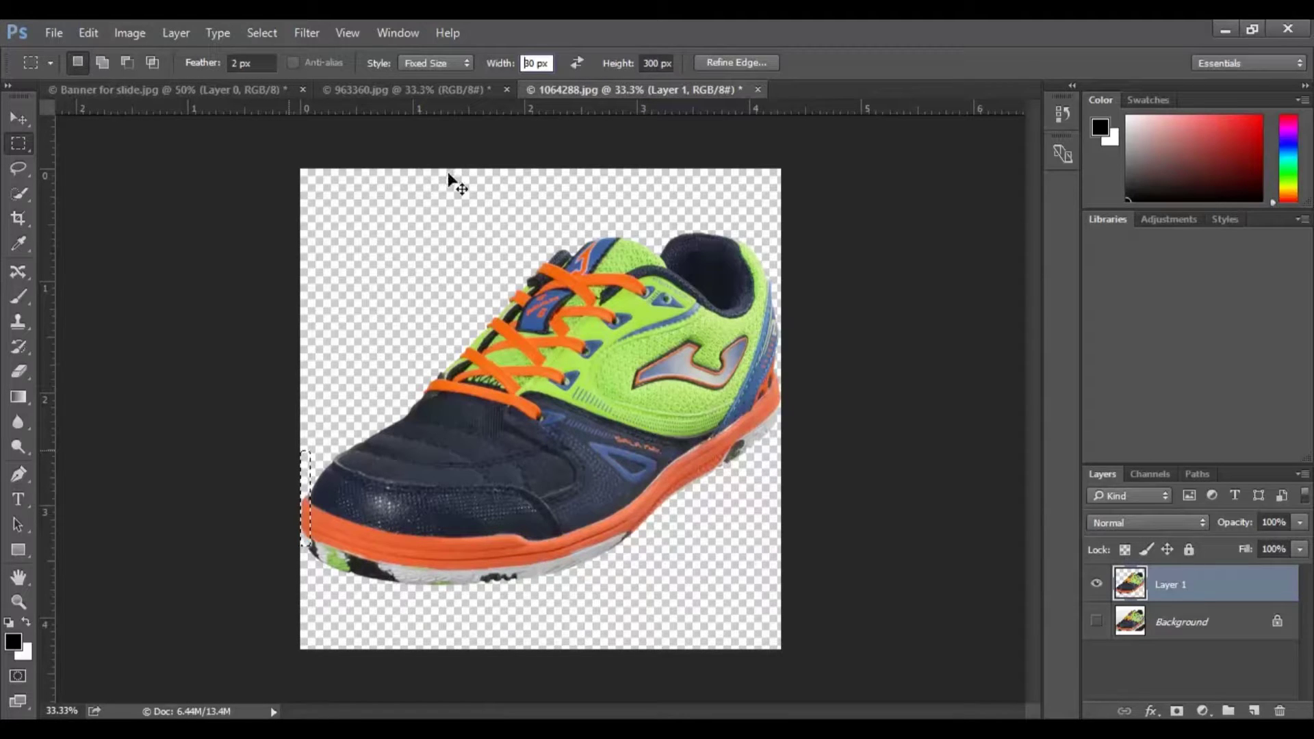
key(ctrl+d)
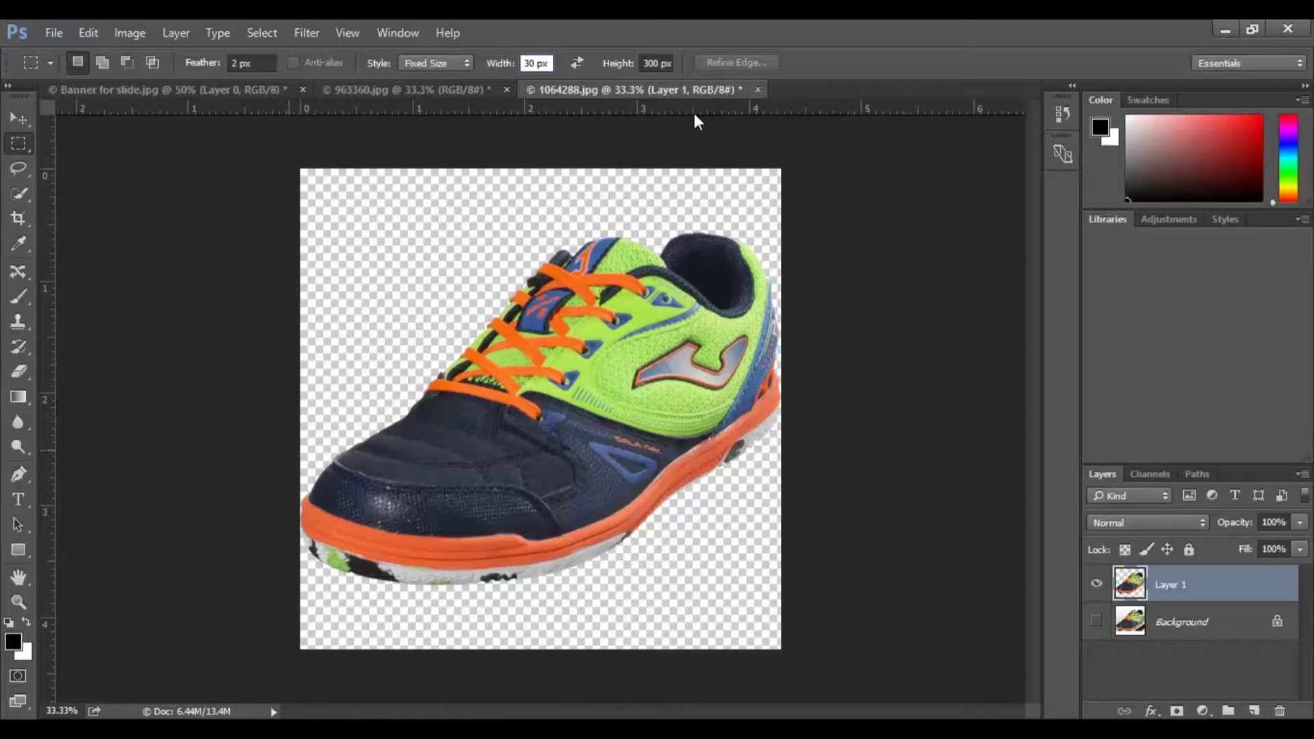
Set the marquee's fixed size to 50 px wide by 1500 px high and select a strip along the canvas's left edge.
click(658, 63)
text(1500)
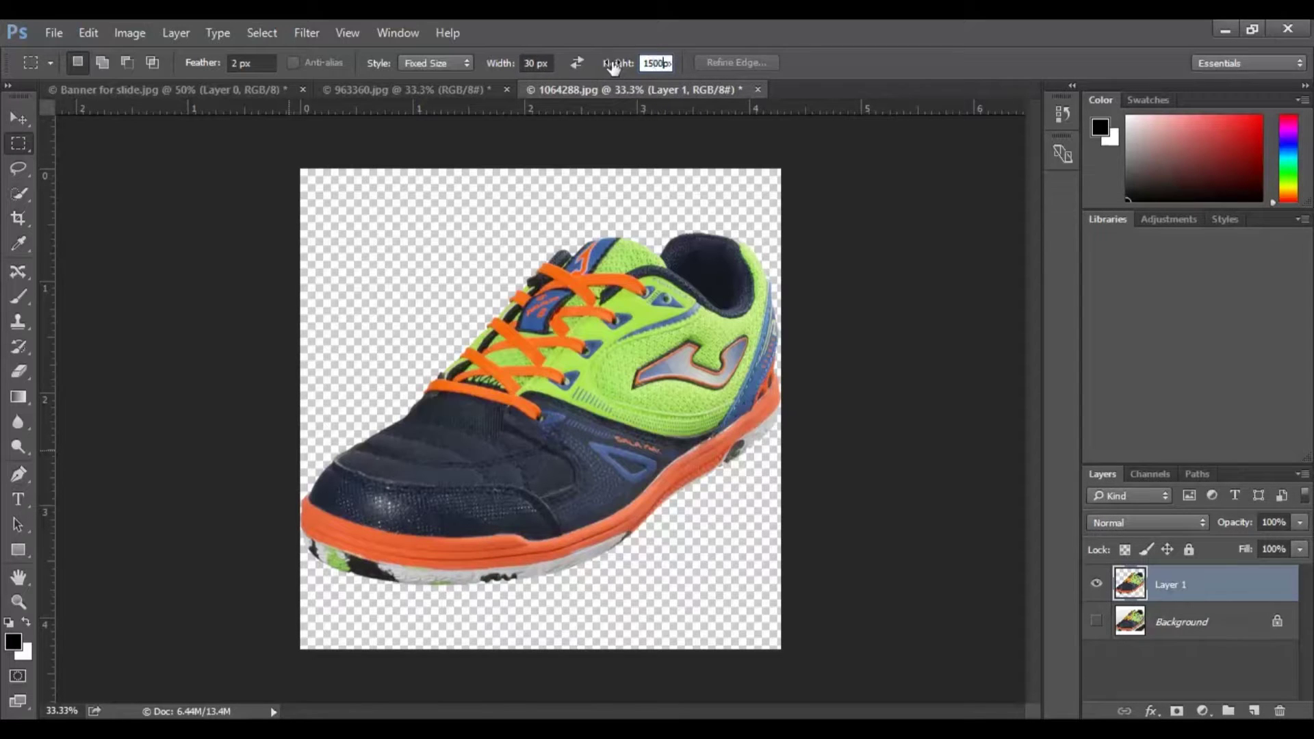
click(534, 62)
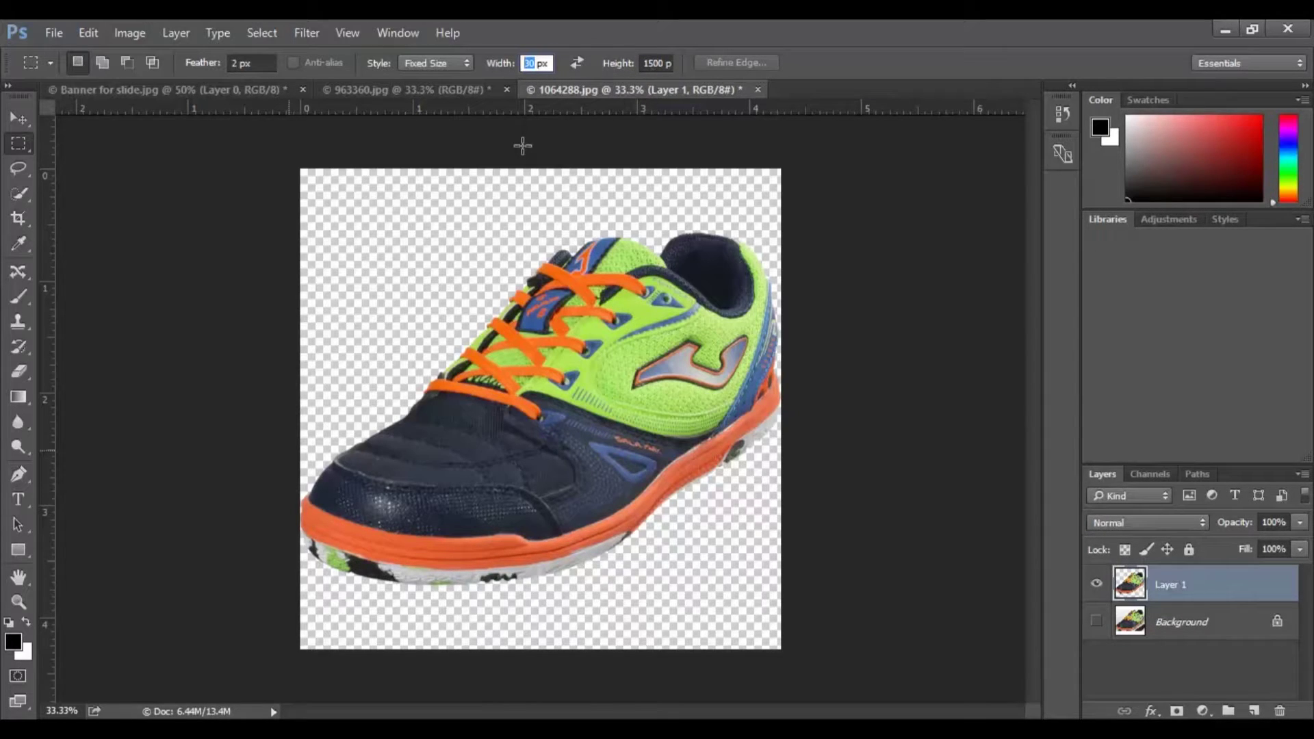
text(50)
drag(273, 158, 274, 213)
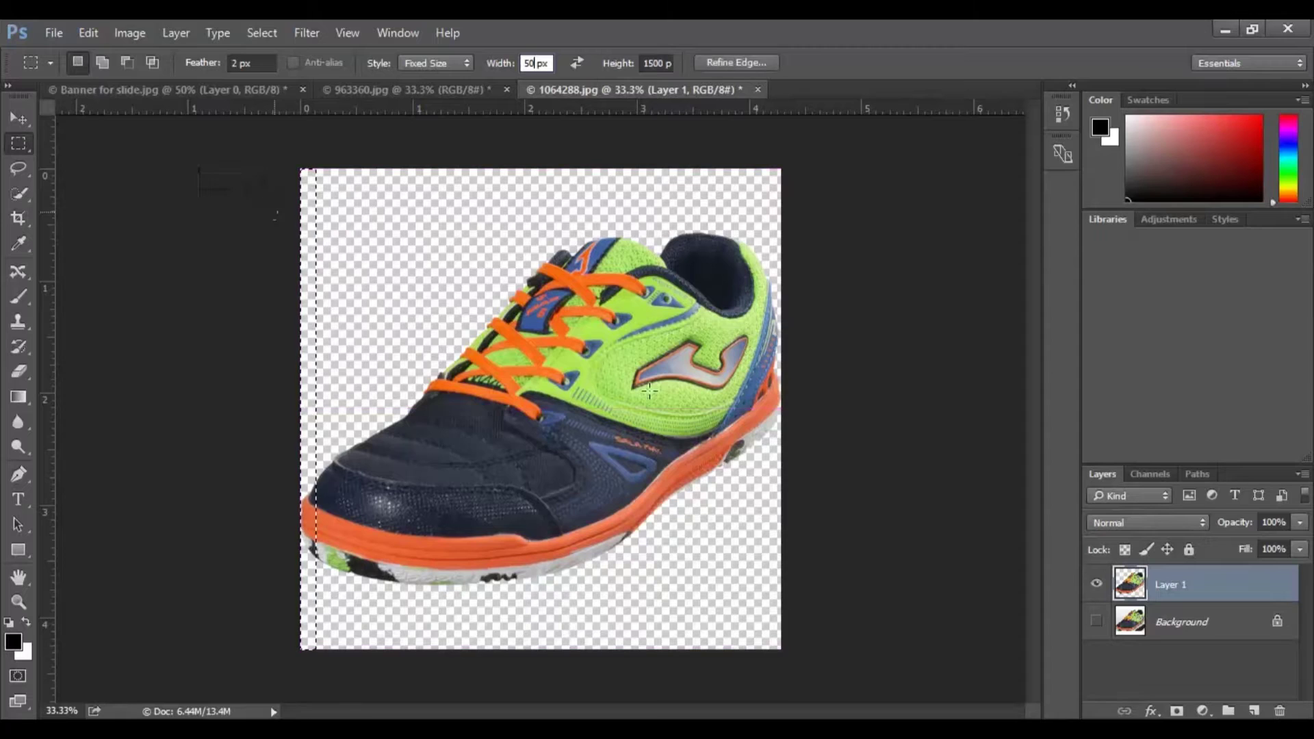
Add a new layer, fill the selected left-edge strip with black on it and deselect.
click(1255, 712)
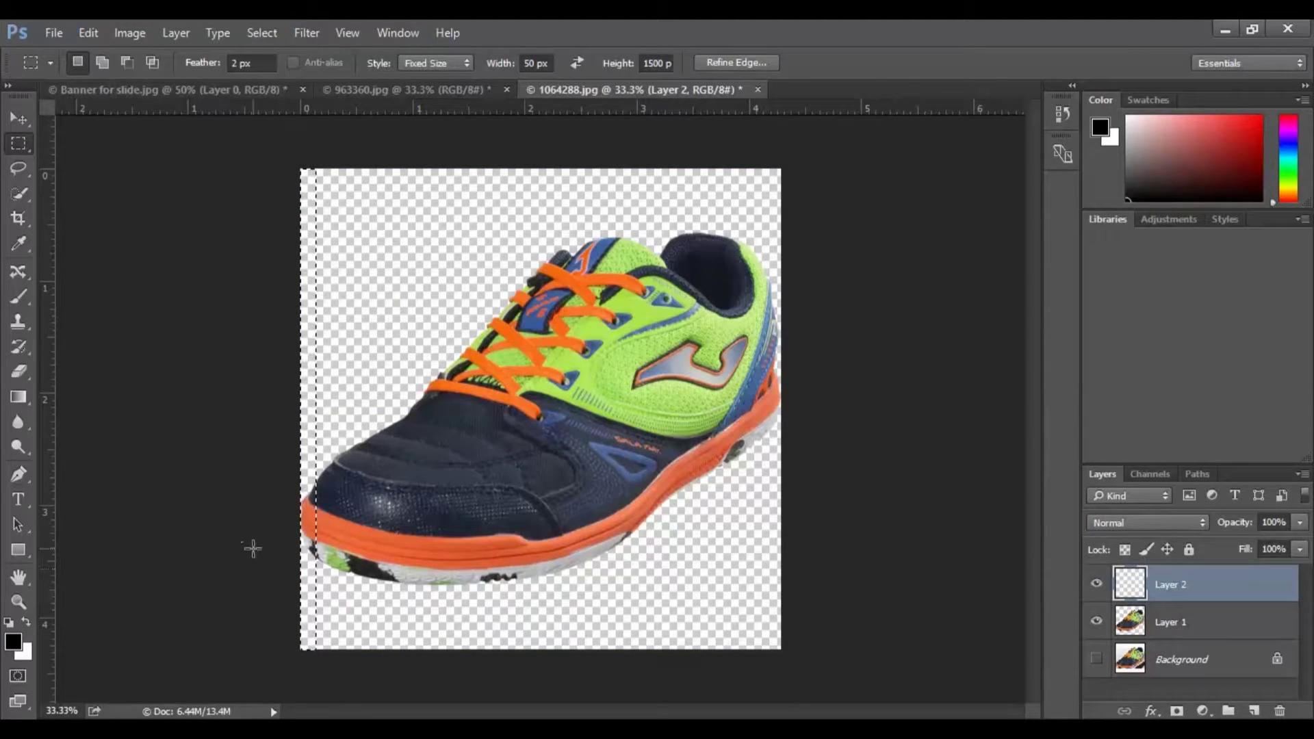
key(alt)
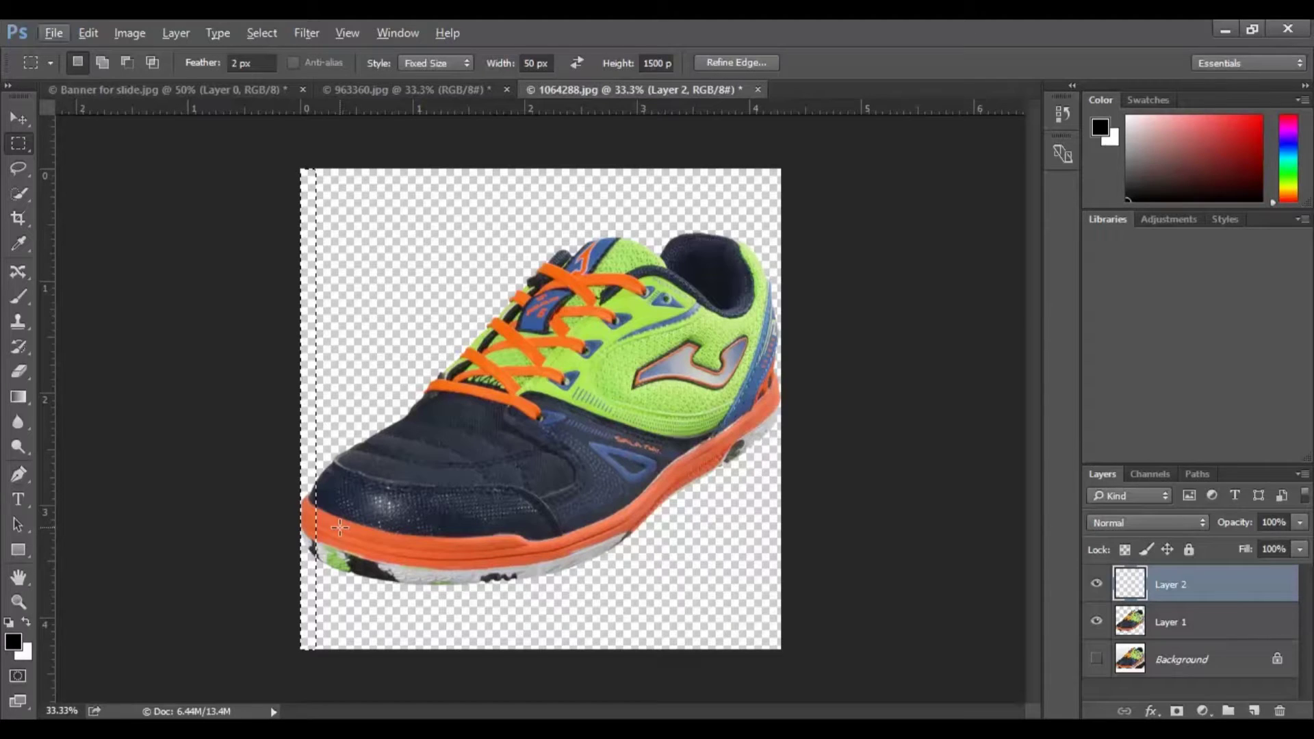
key(alt+BackSpace)
key(ctrl+d)
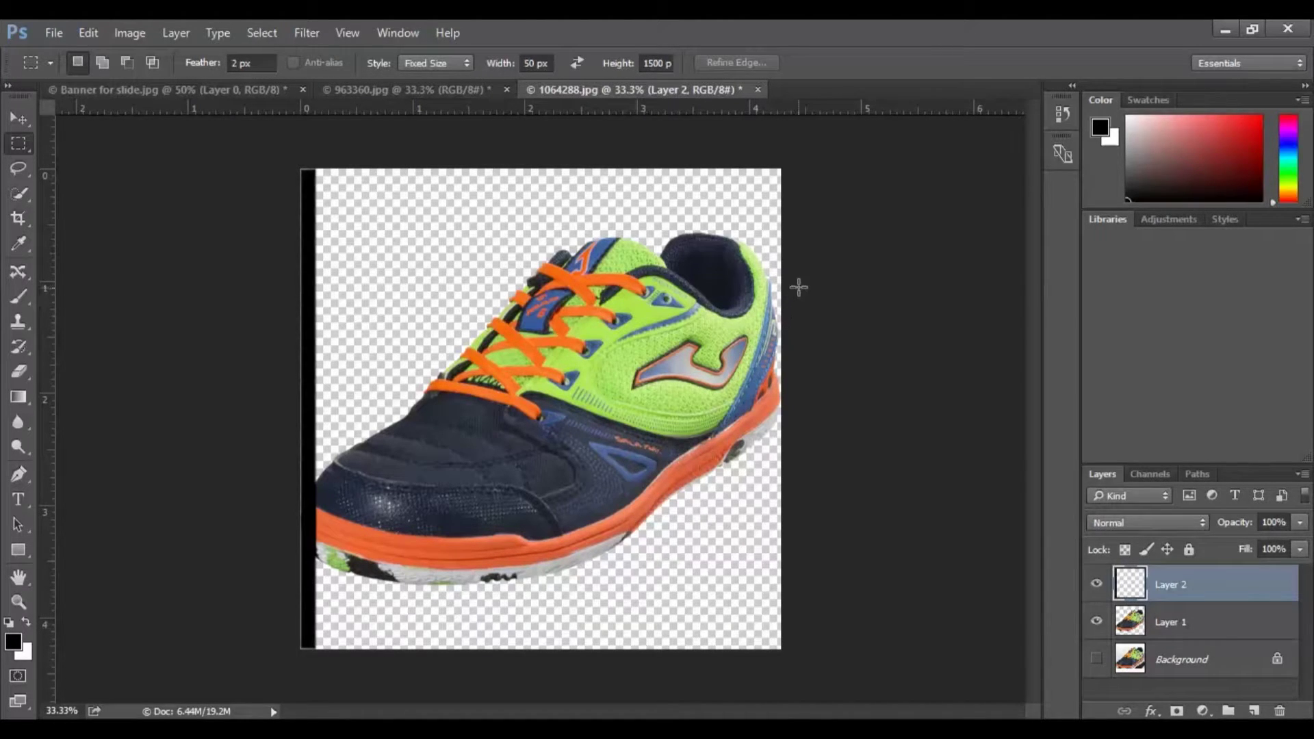
Select a matching strip along the canvas's right edge and fill it with black, keeping the foreground colour black.
drag(770, 291, 768, 312)
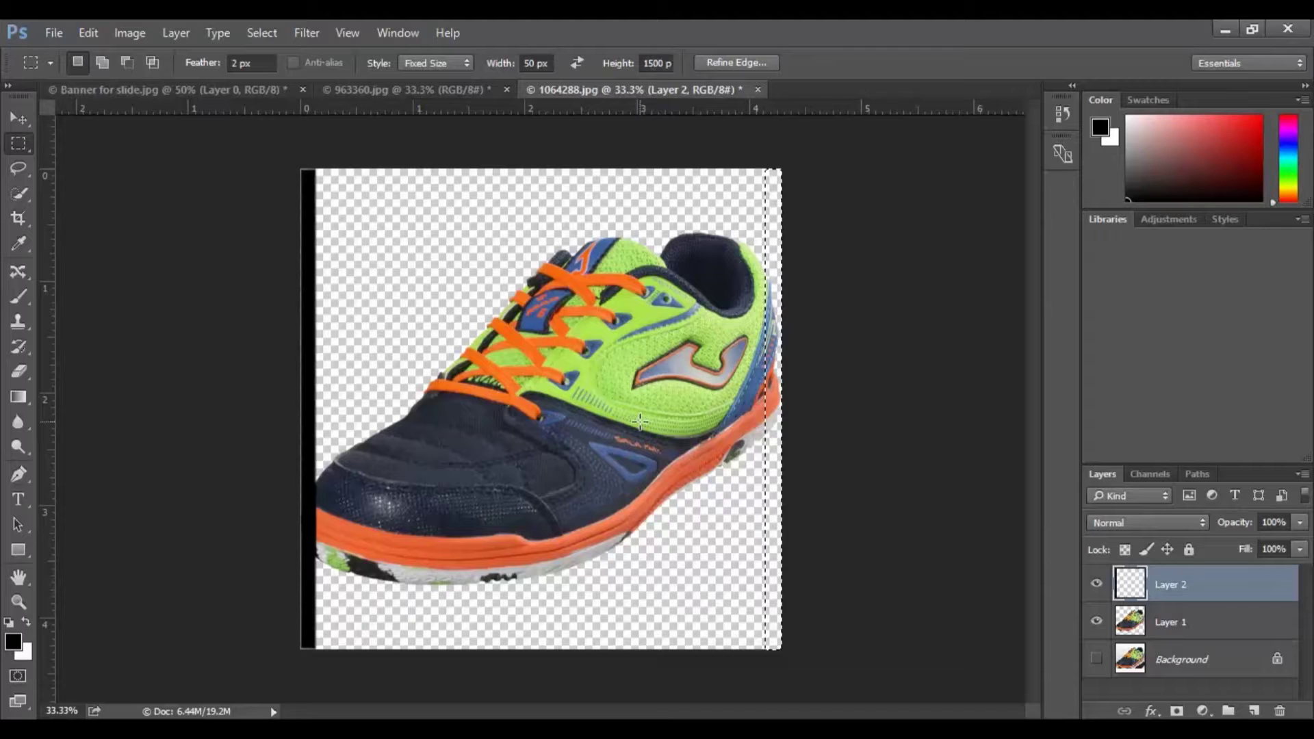
key(alt)
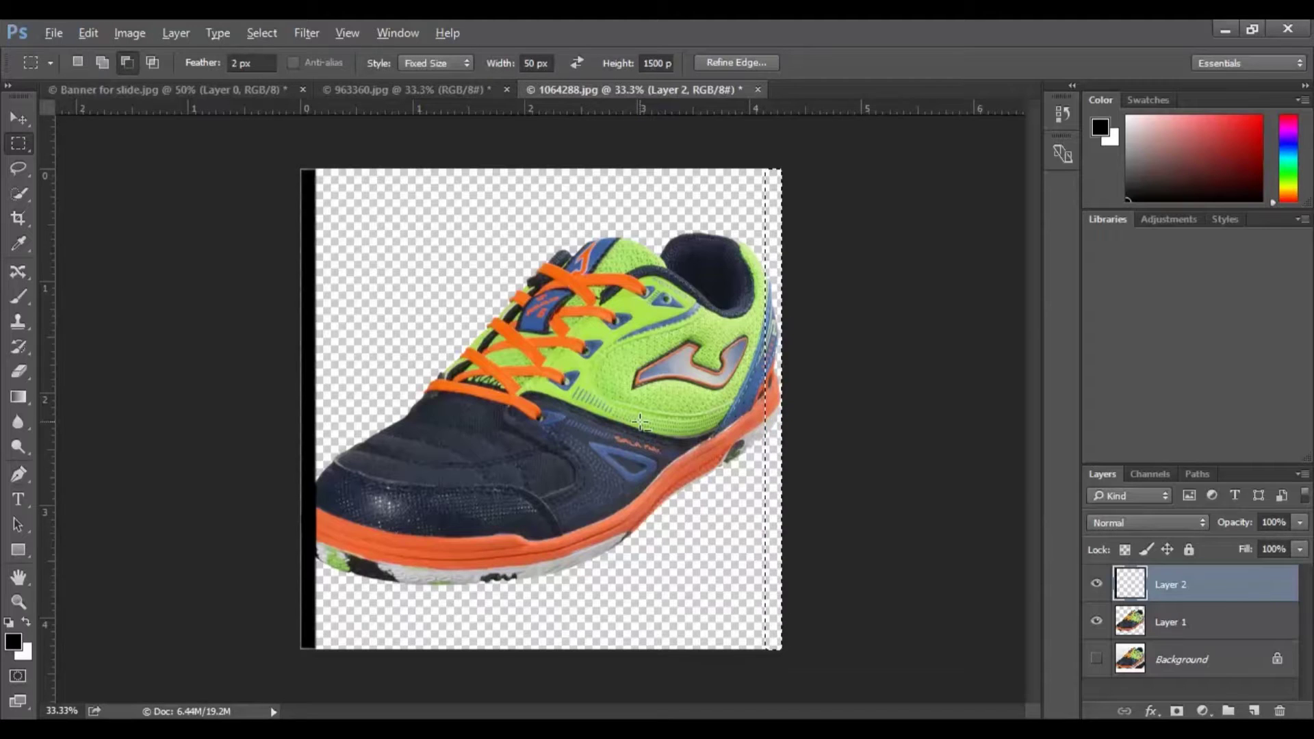
key(alt+BackSpace)
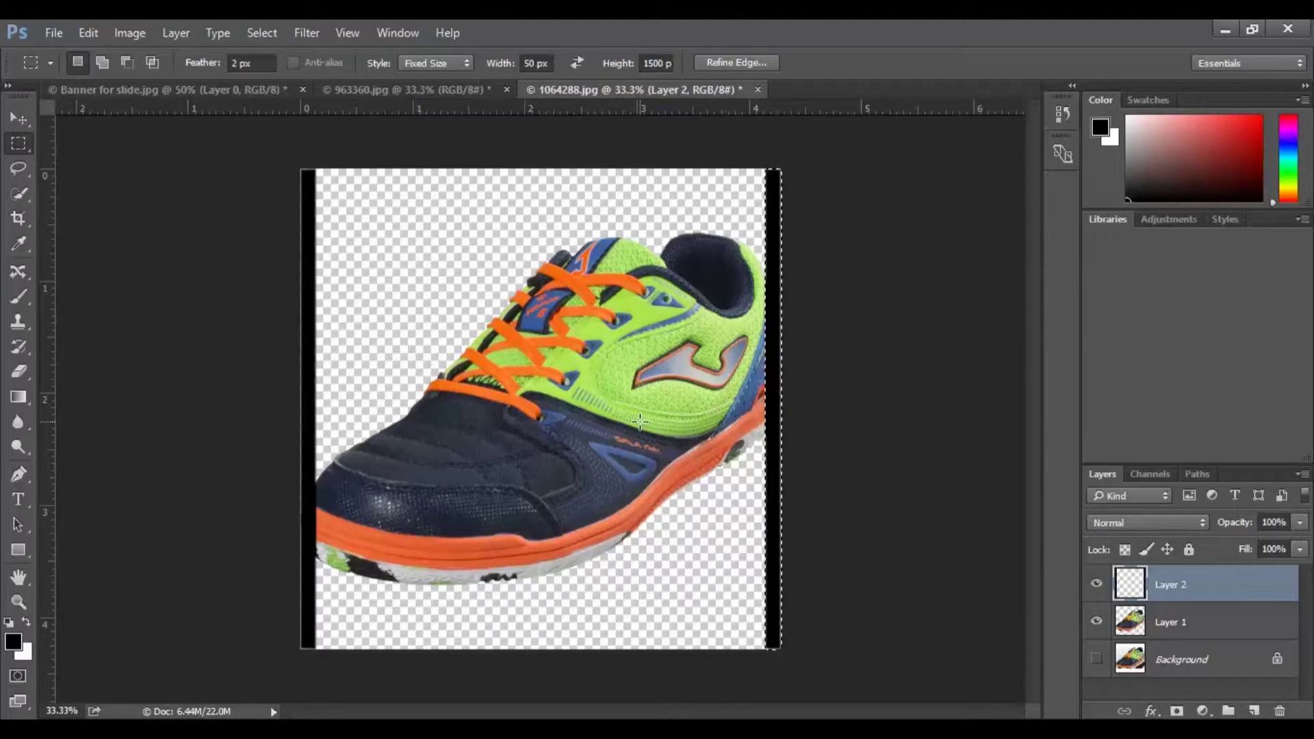
click(13, 642)
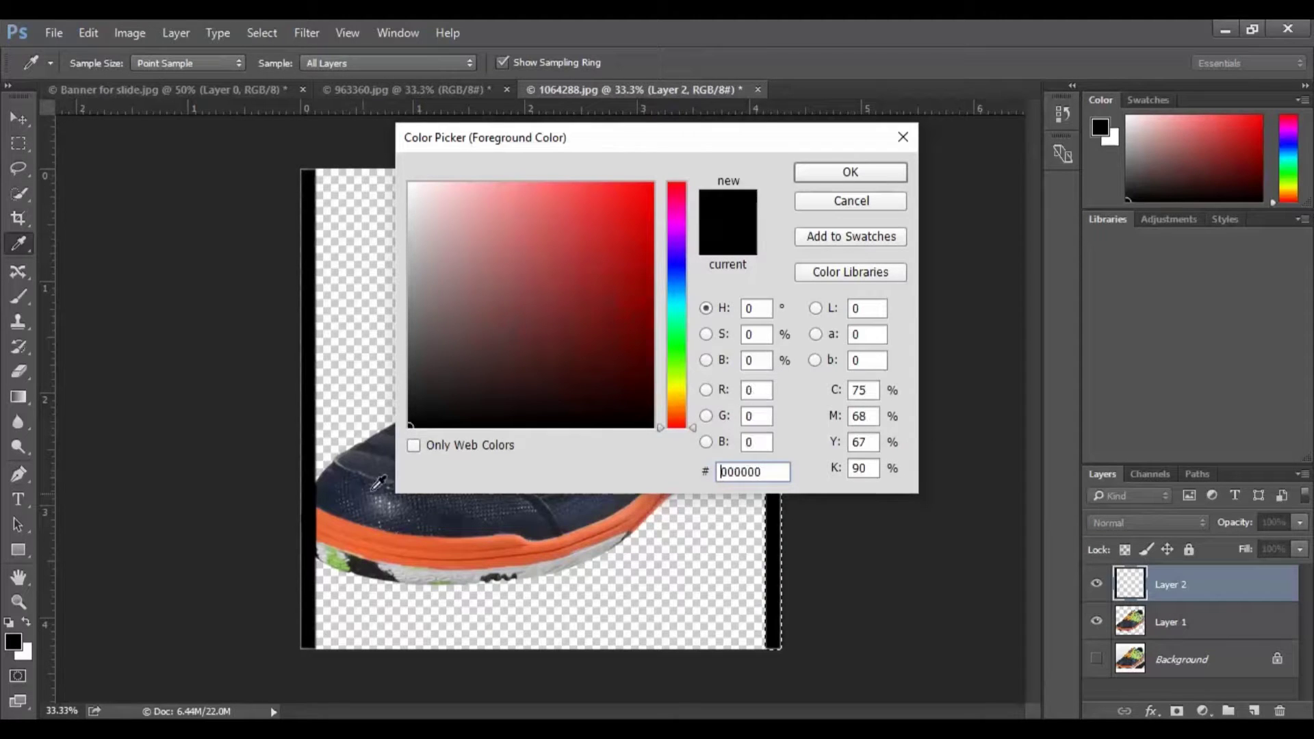
click(834, 171)
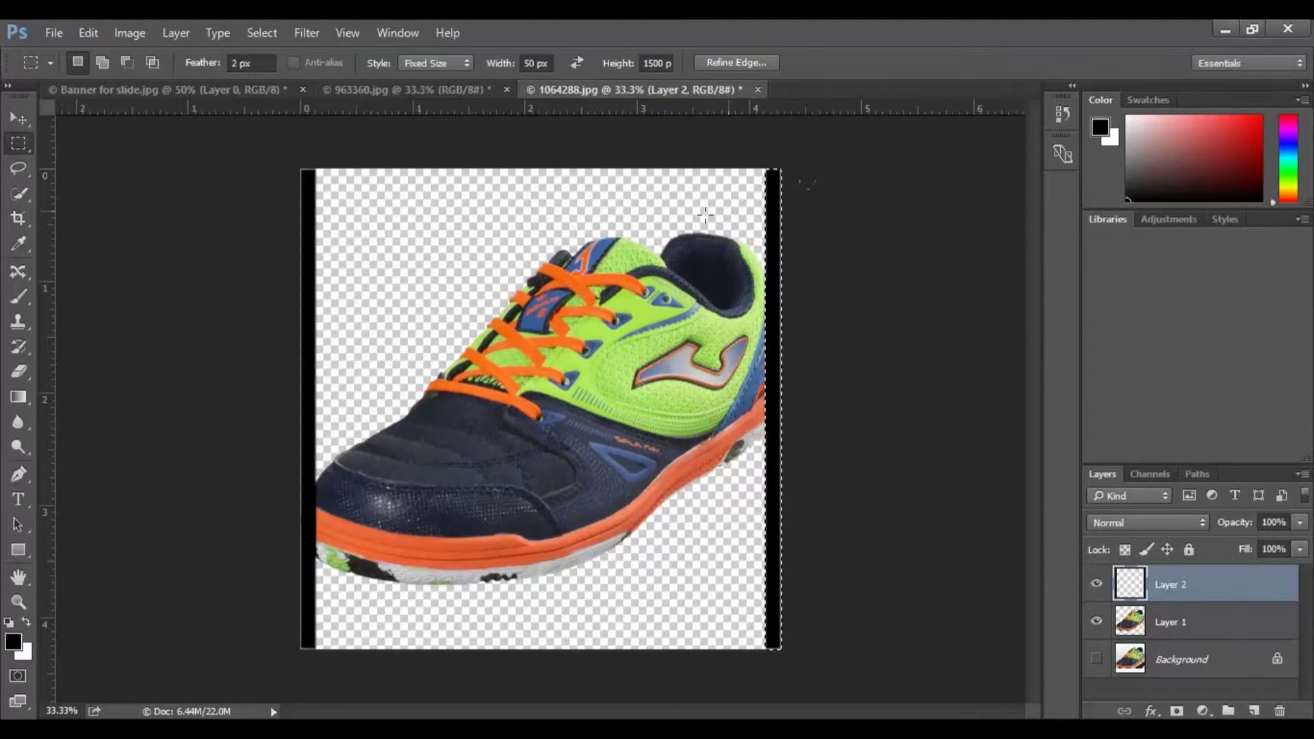
Change the foreground colour to ff0000, refill the selected right-edge strip with it and deselect.
click(13, 642)
text(ff0000)
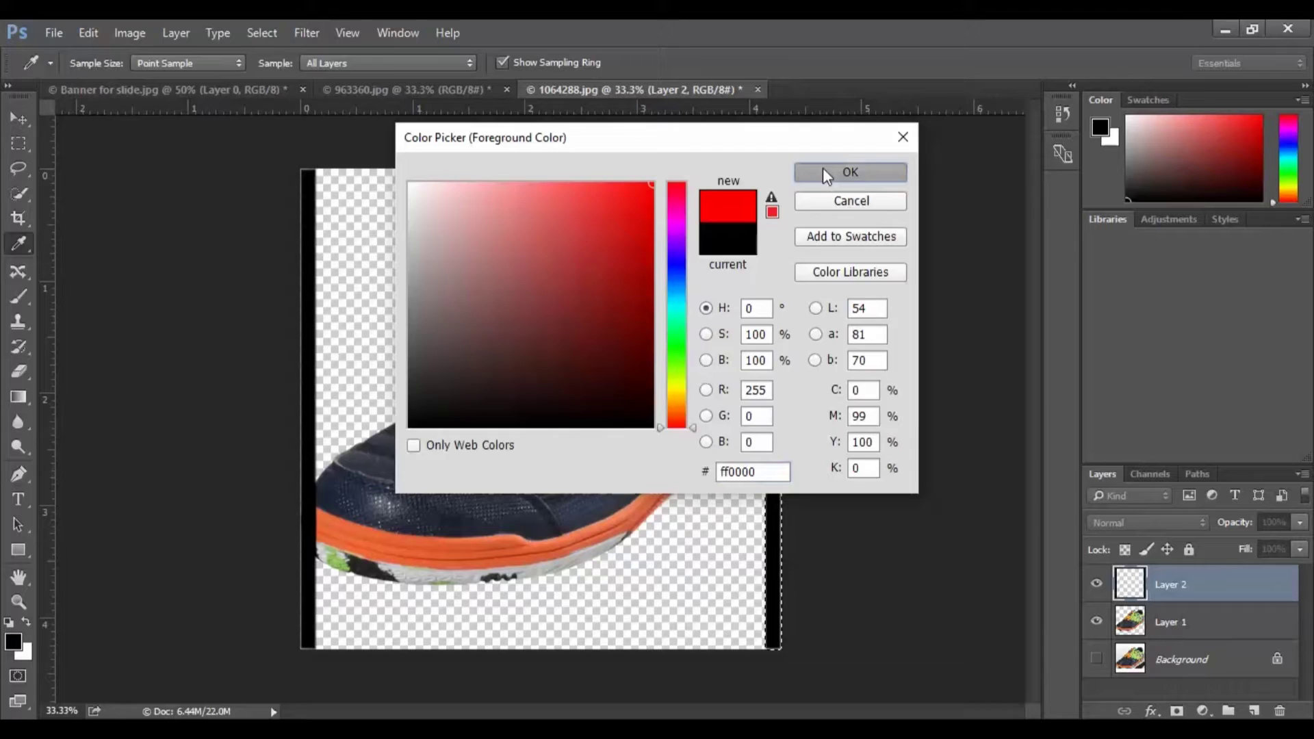
click(823, 170)
key(alt+BackSpace)
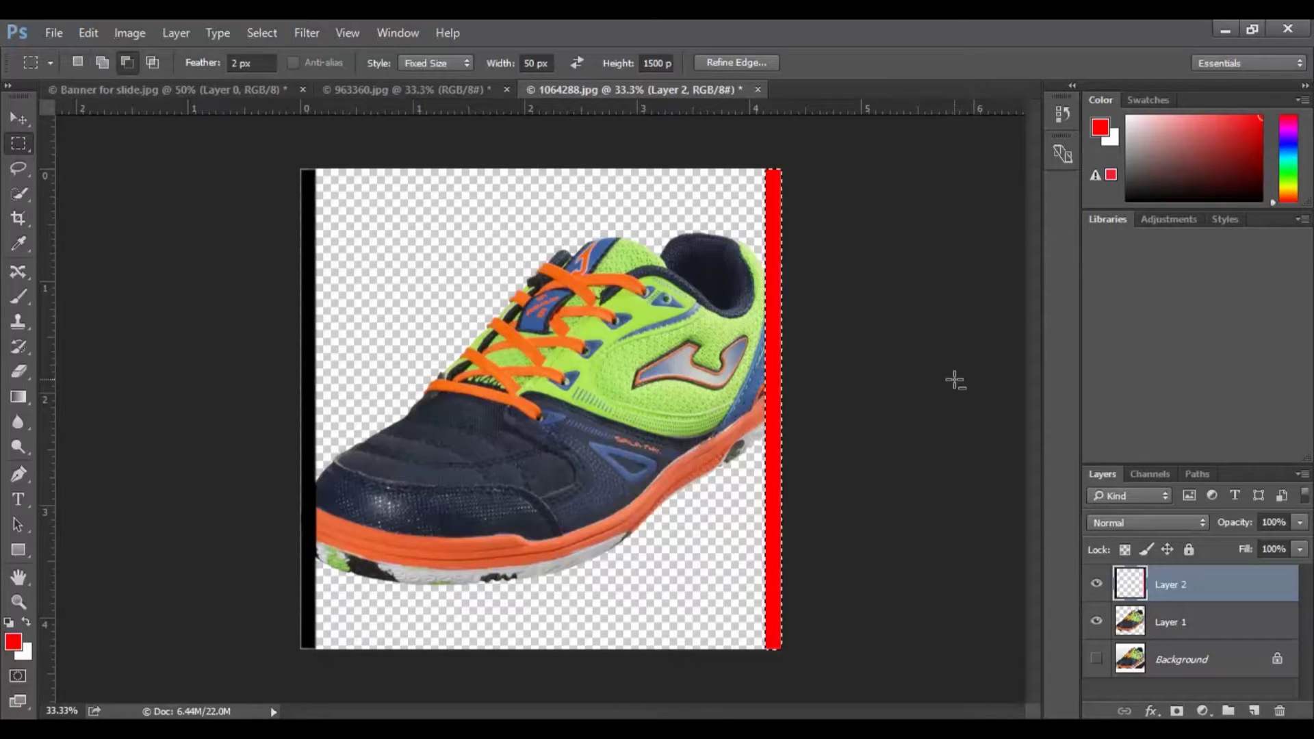
key(ctrl+d)
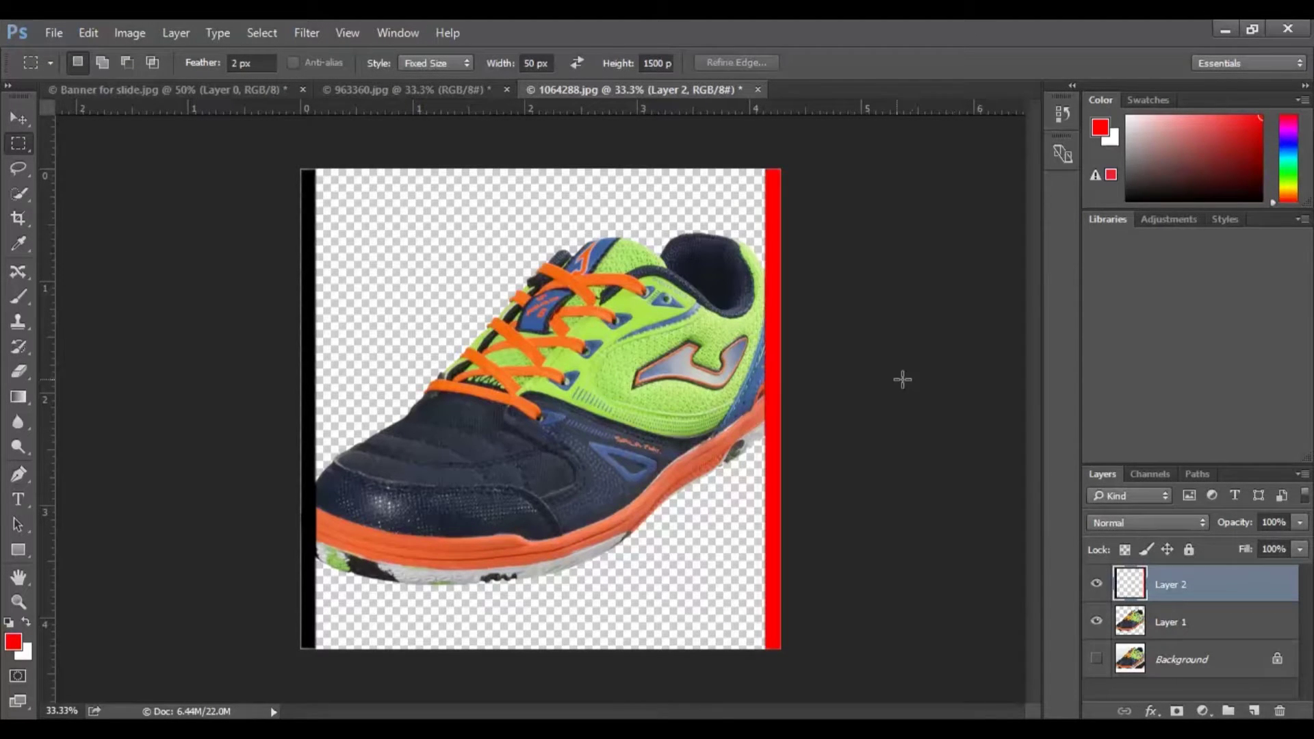
Move the shoe's Layer 1 above Layer 2 in the layer order.
key(v)
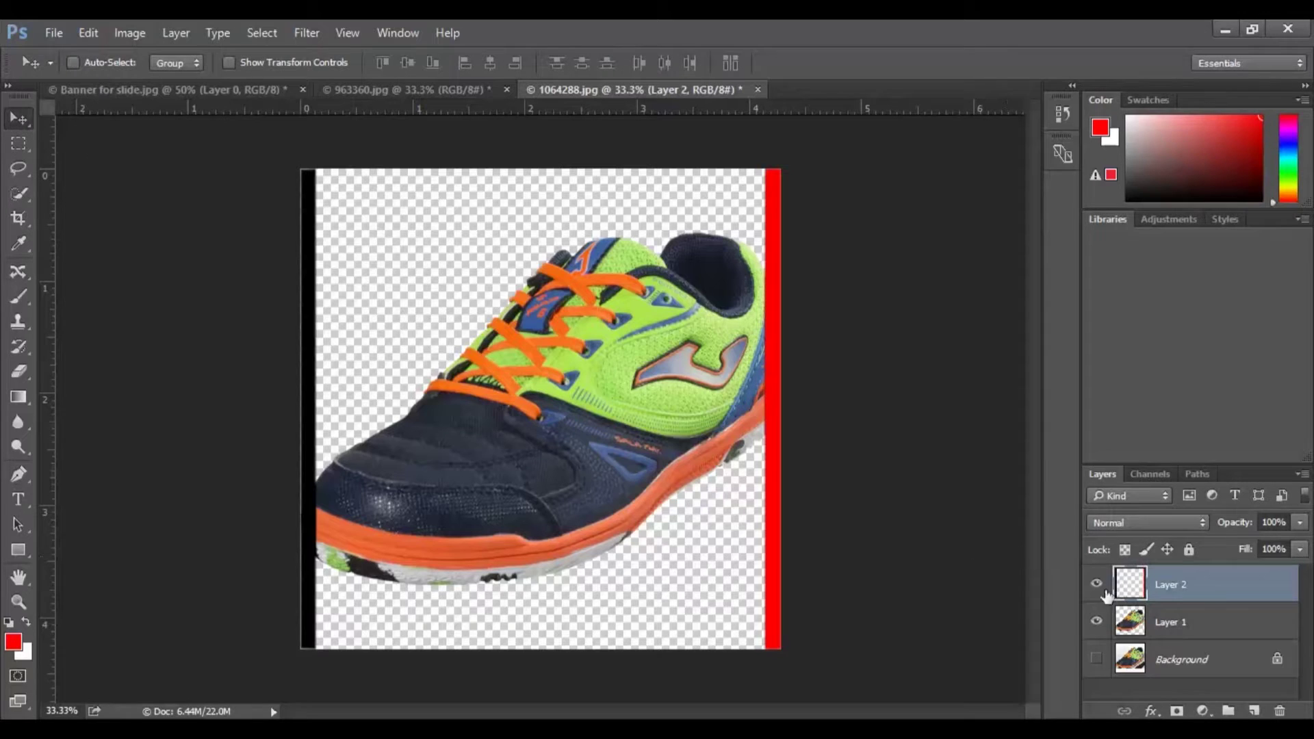
click(1175, 628)
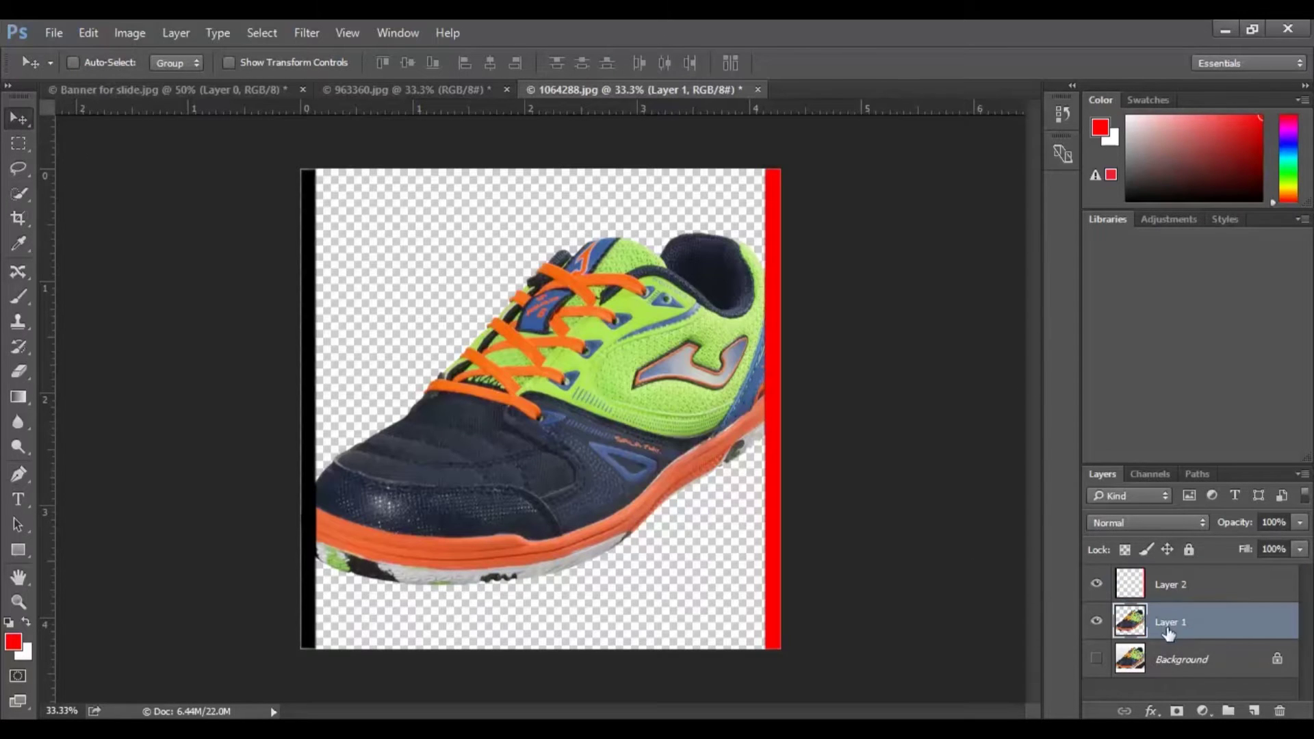
drag(1161, 628, 1164, 584)
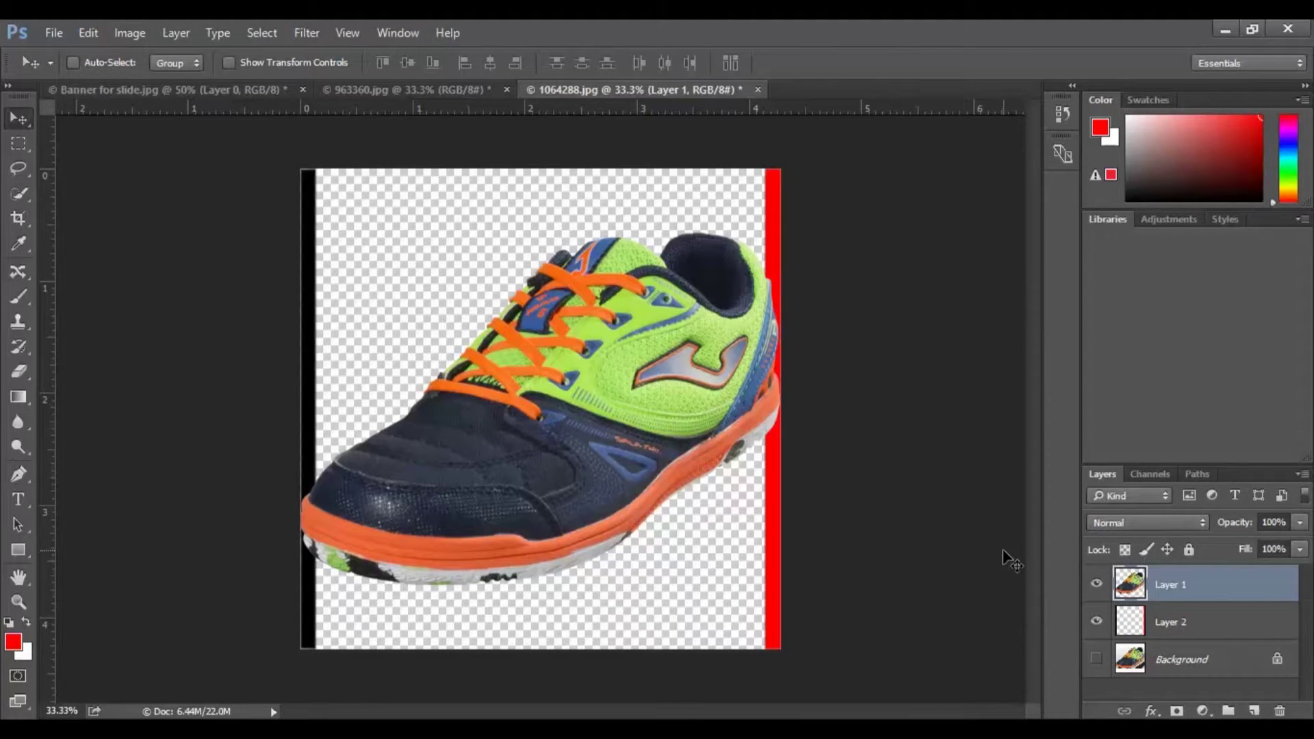
Try scaling the shoe freehand about its centre to about 93.9% so it fits between the two edge strips.
key(ctrl+t)
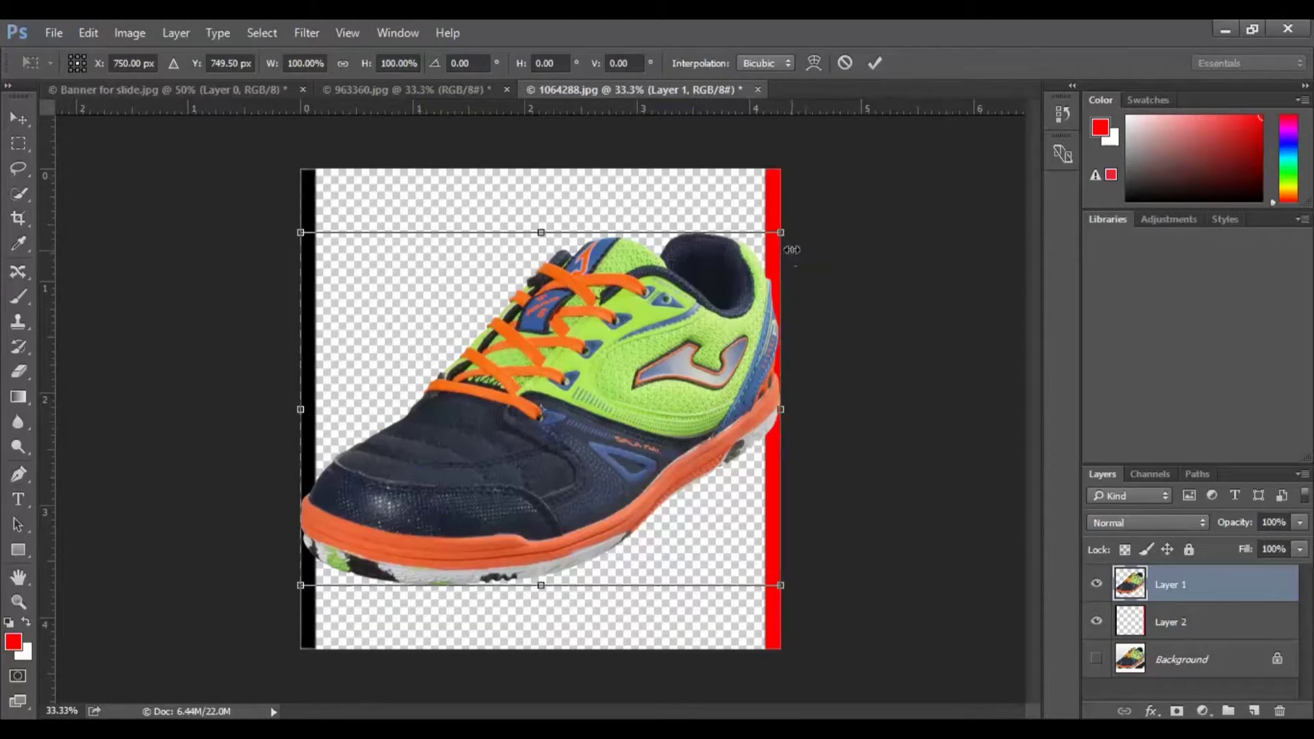
drag(783, 234, 770, 238)
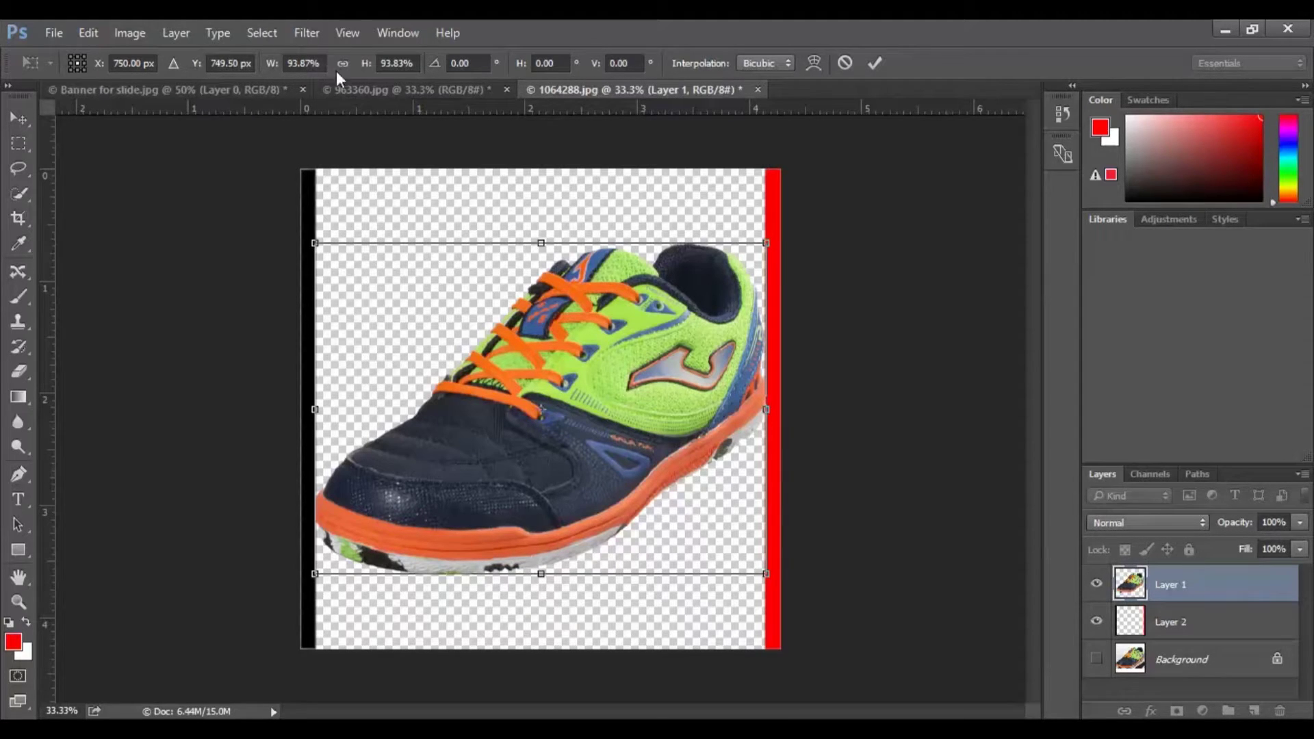
key(Escape)
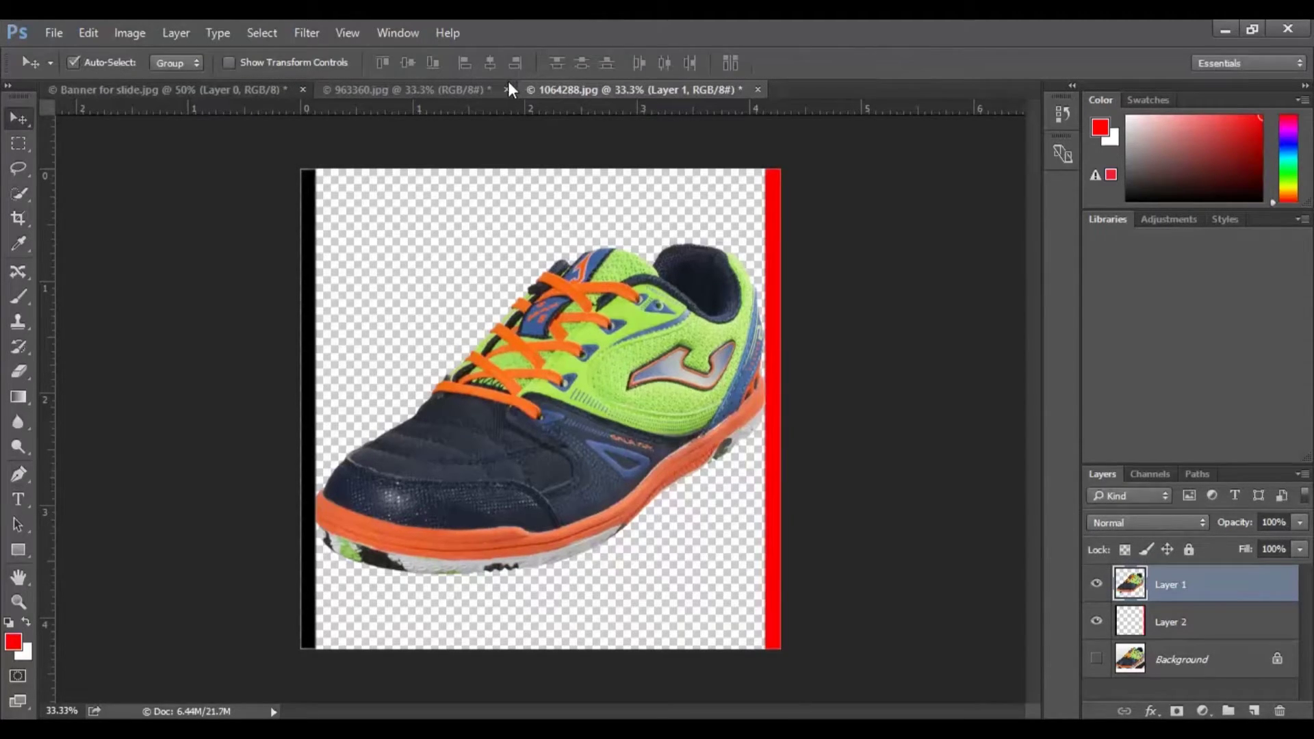
key(ctrl)
Start a free transform of the shoe, link width and height, and set the scale to 93.8%.
key(ctrl+t)
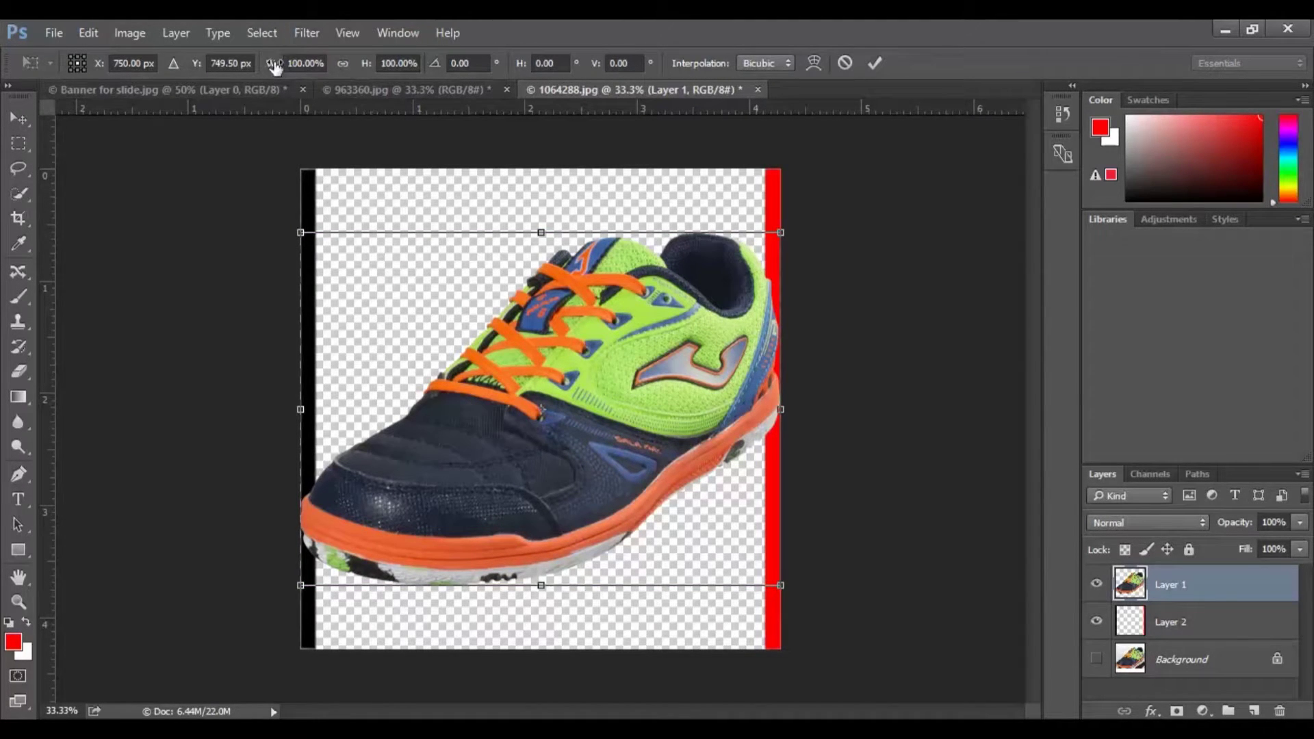
click(344, 65)
click(326, 65)
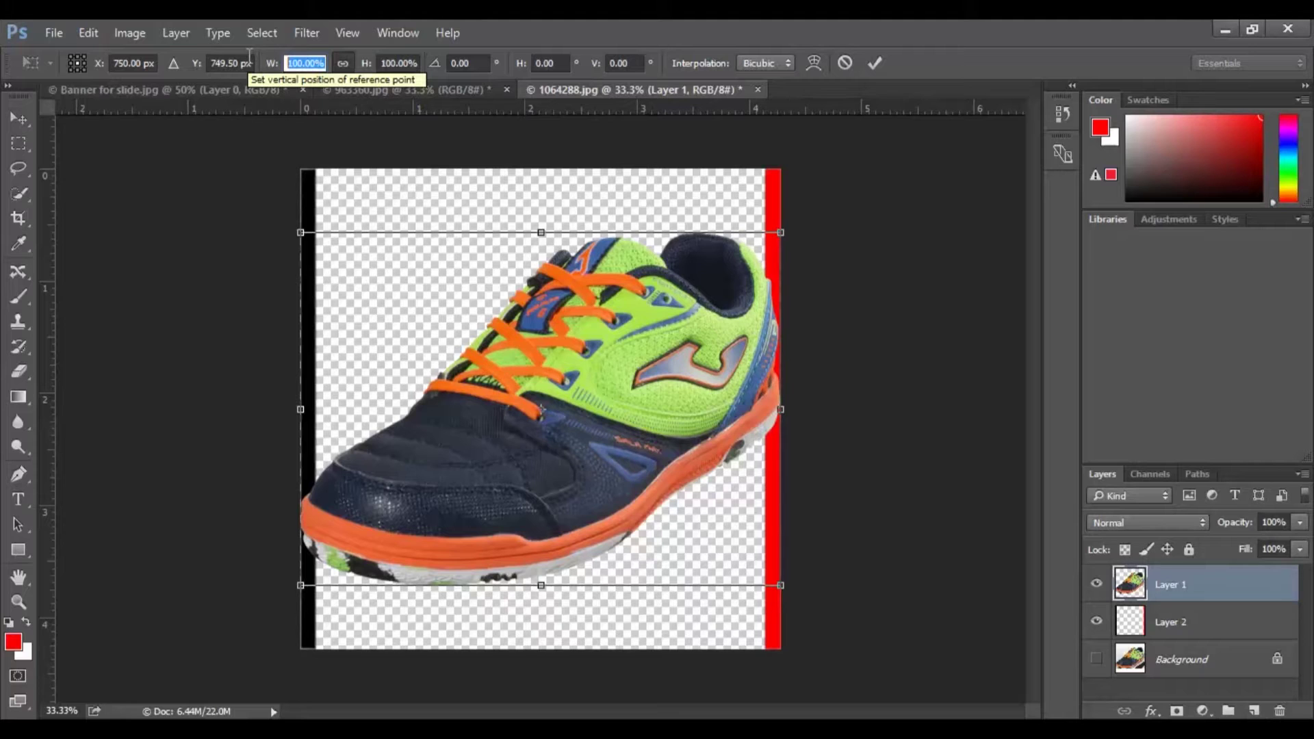
text(93.8)
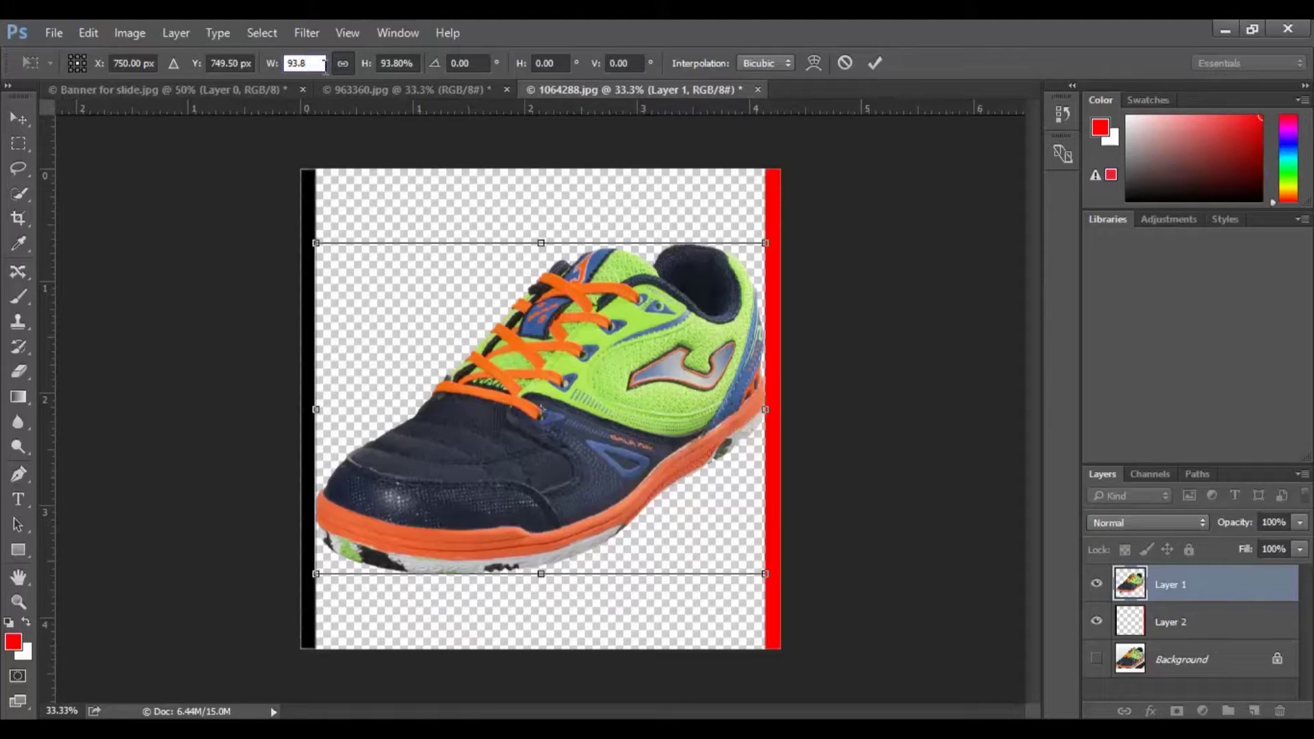
Try different linked scales for the shoe: 50%, 90%, 95% and 90% again.
click(267, 63)
text(50)
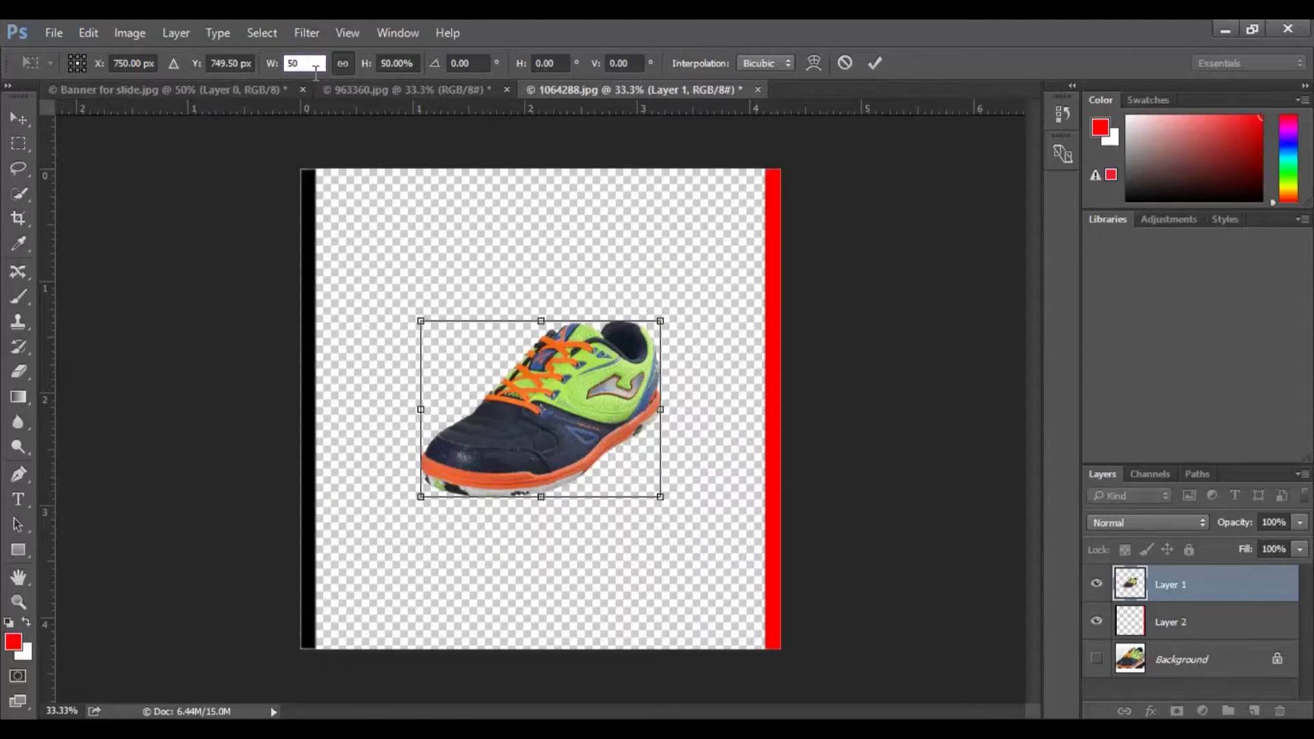
click(272, 63)
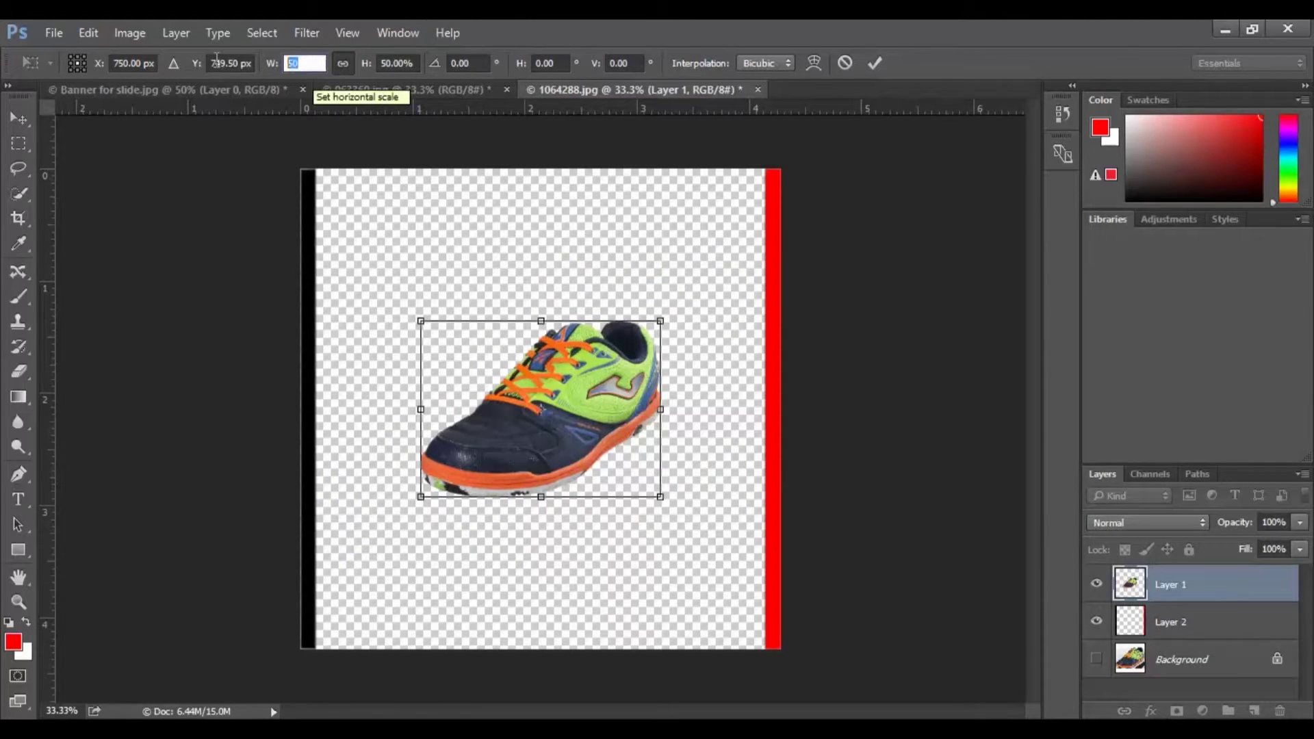
text(90)
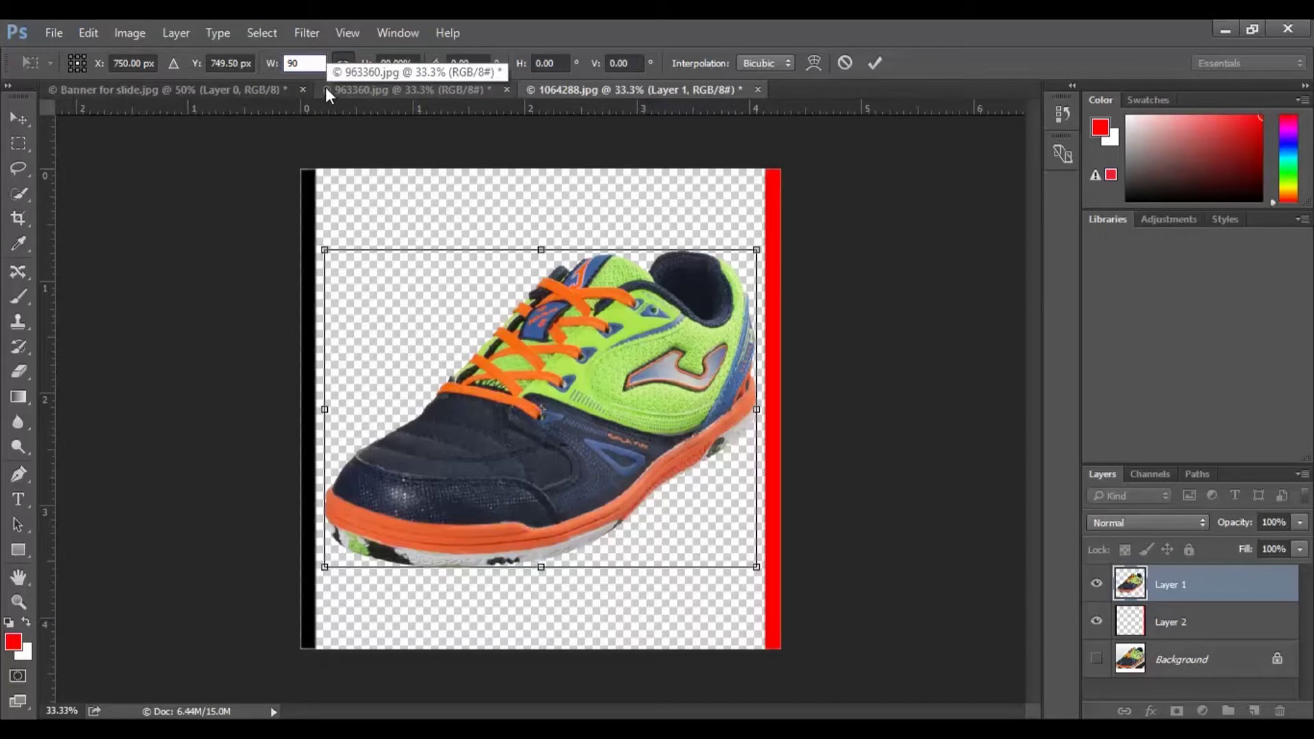
double_click(317, 61)
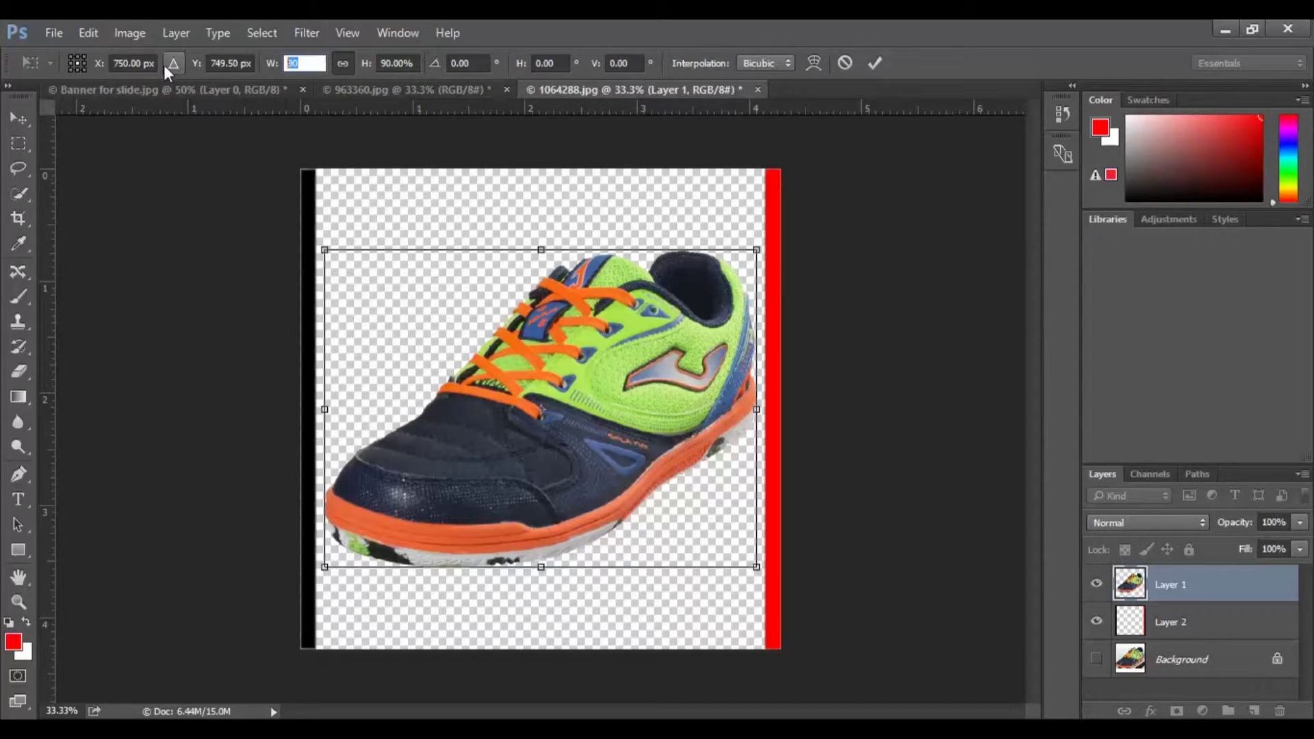
text(95)
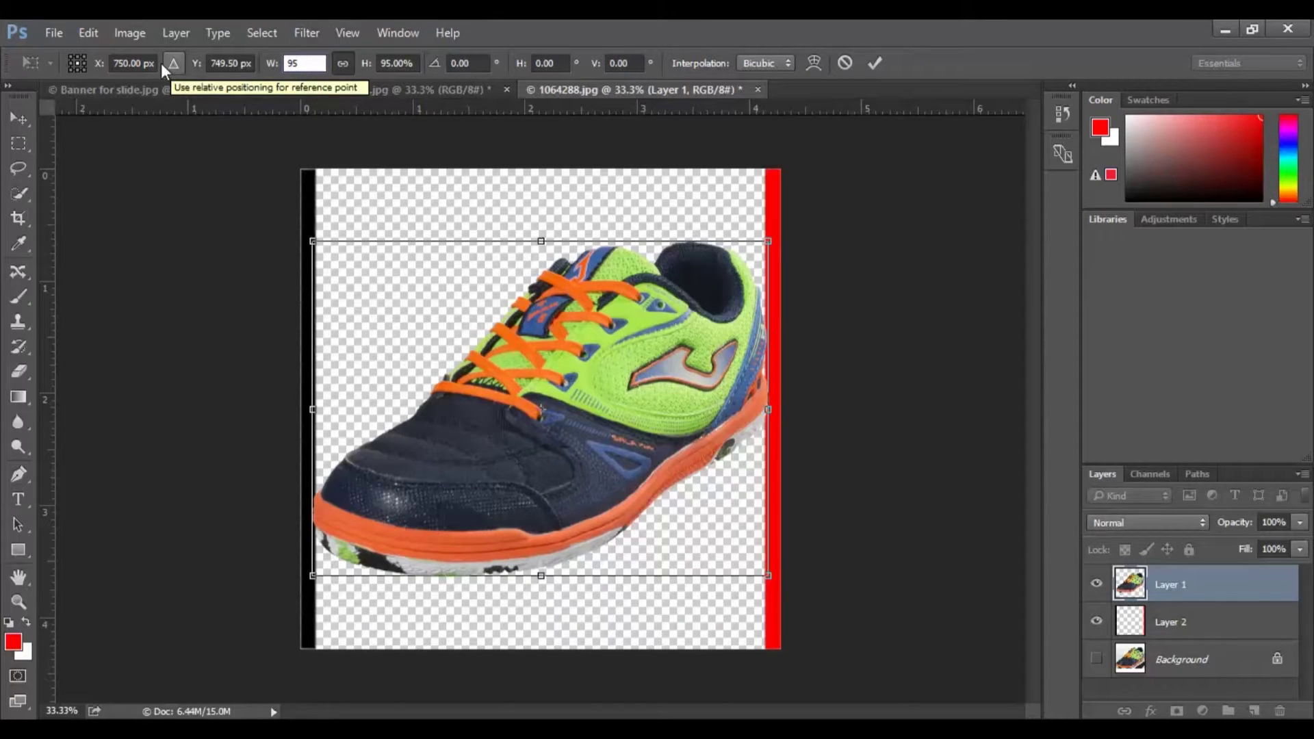
double_click(314, 63)
text(90)
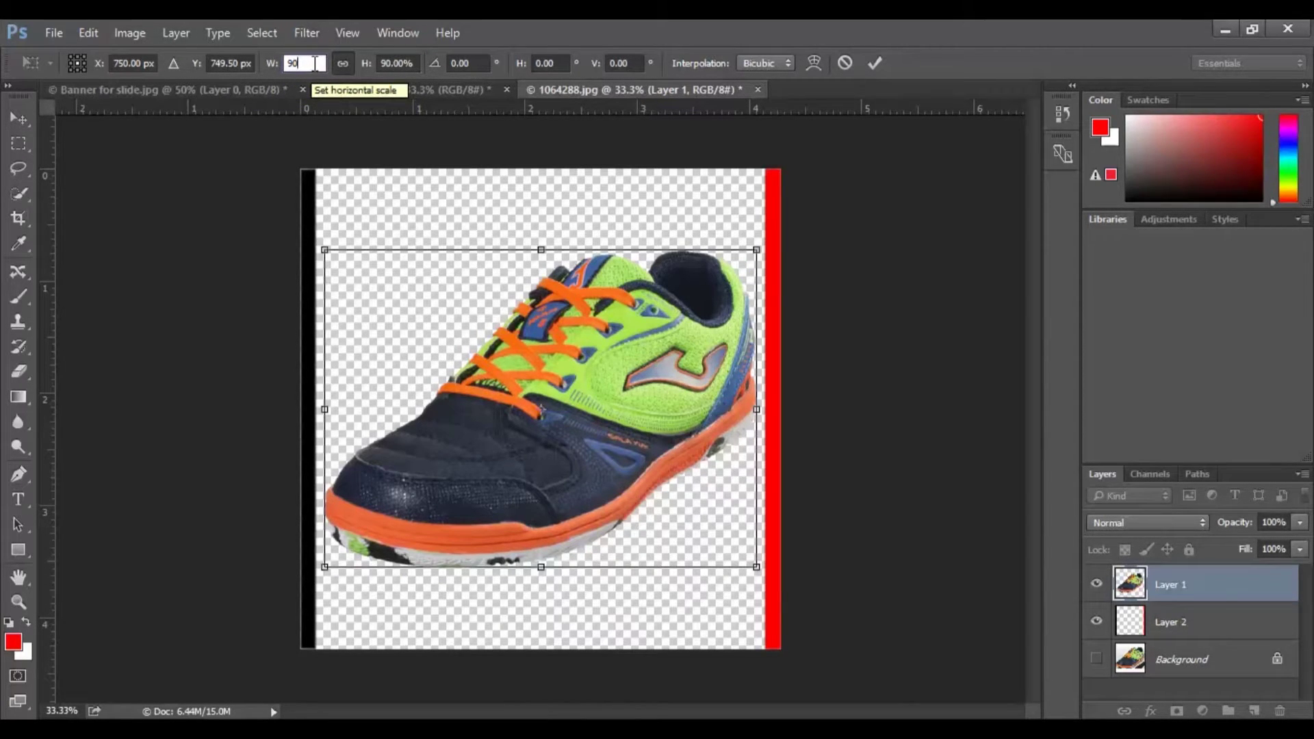
Set the shoe's linked scale to 93.8%, apply the transform and delete Layer 2 with the edge strips.
double_click(314, 64)
text(9)
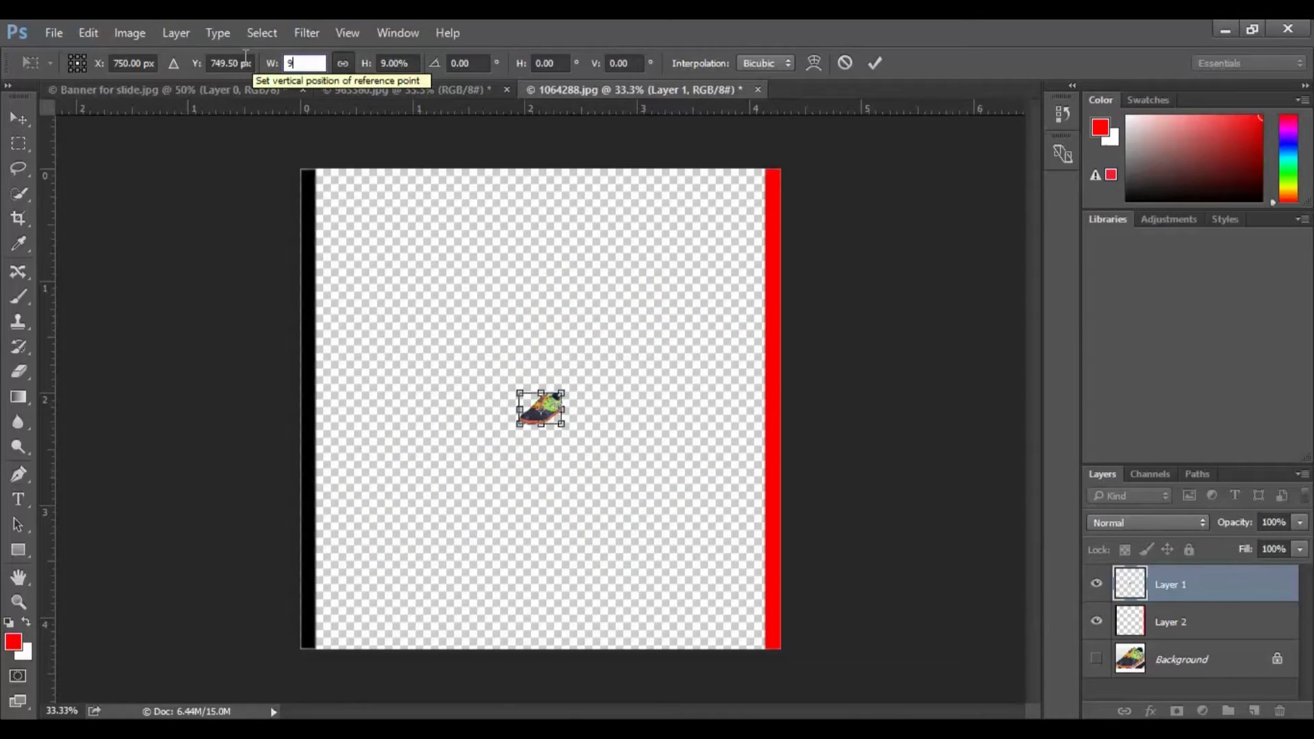
text(3.8)
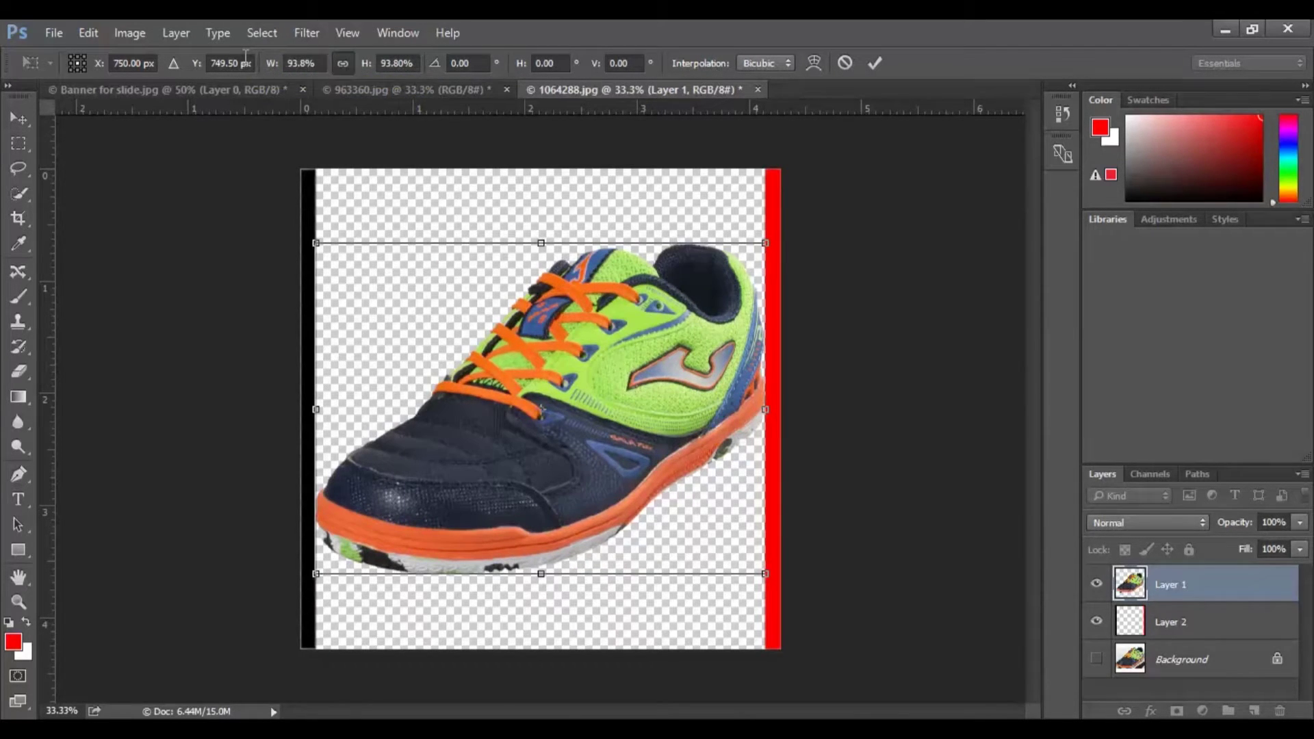
key(Return)
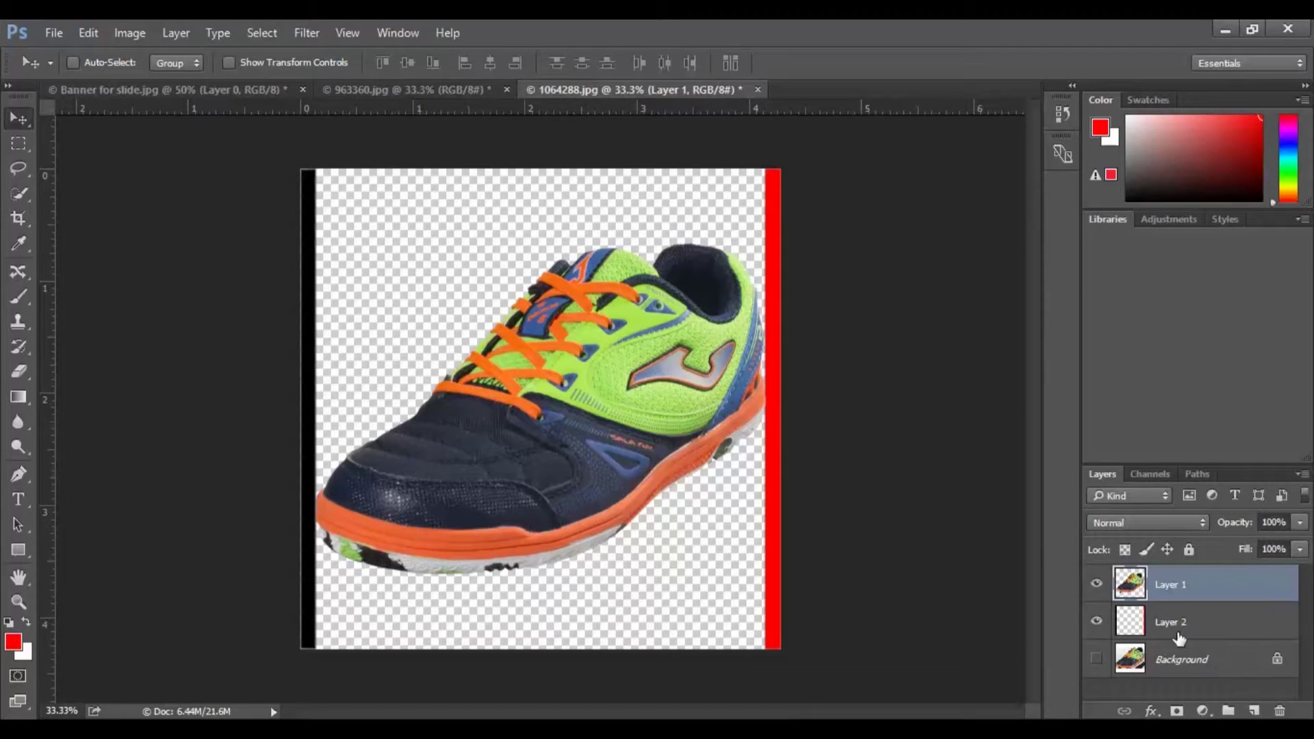
drag(1193, 627, 1281, 711)
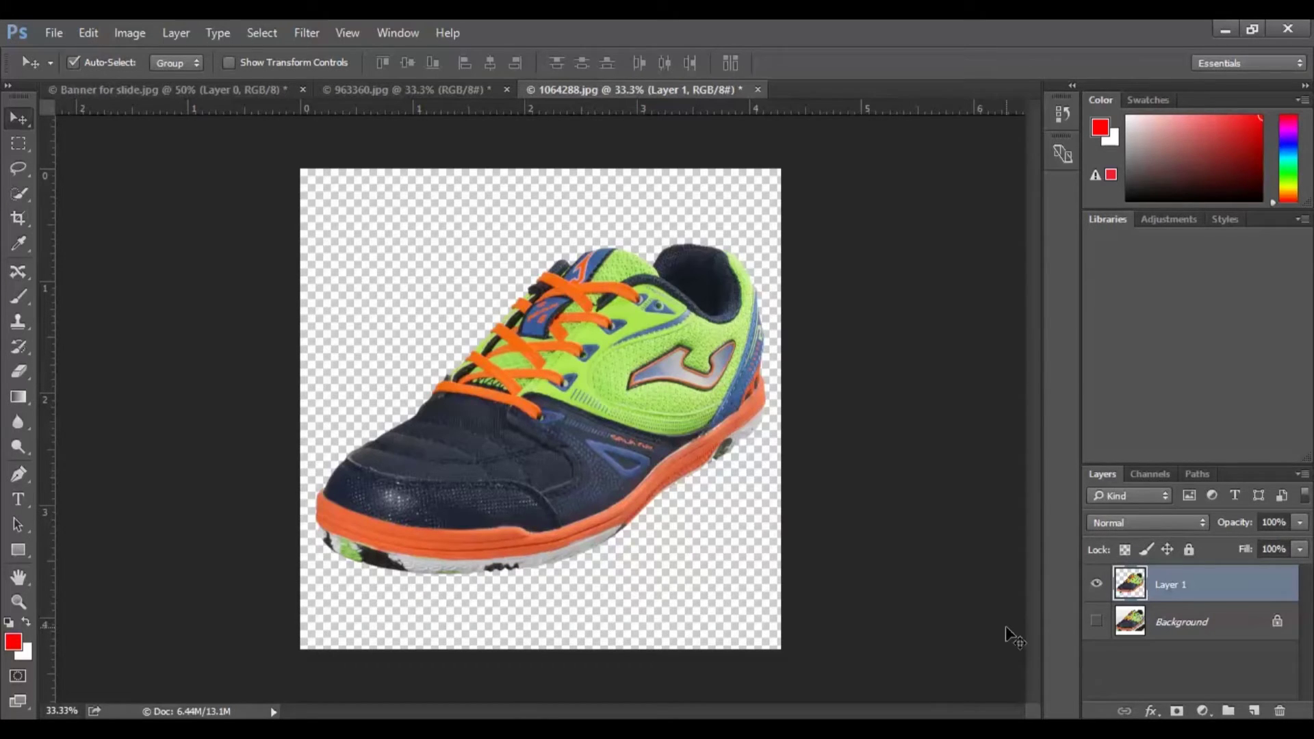
Set the transparency grid size to None in the preferences so transparent areas display as plain white.
key(i)
key(ctrl+k)
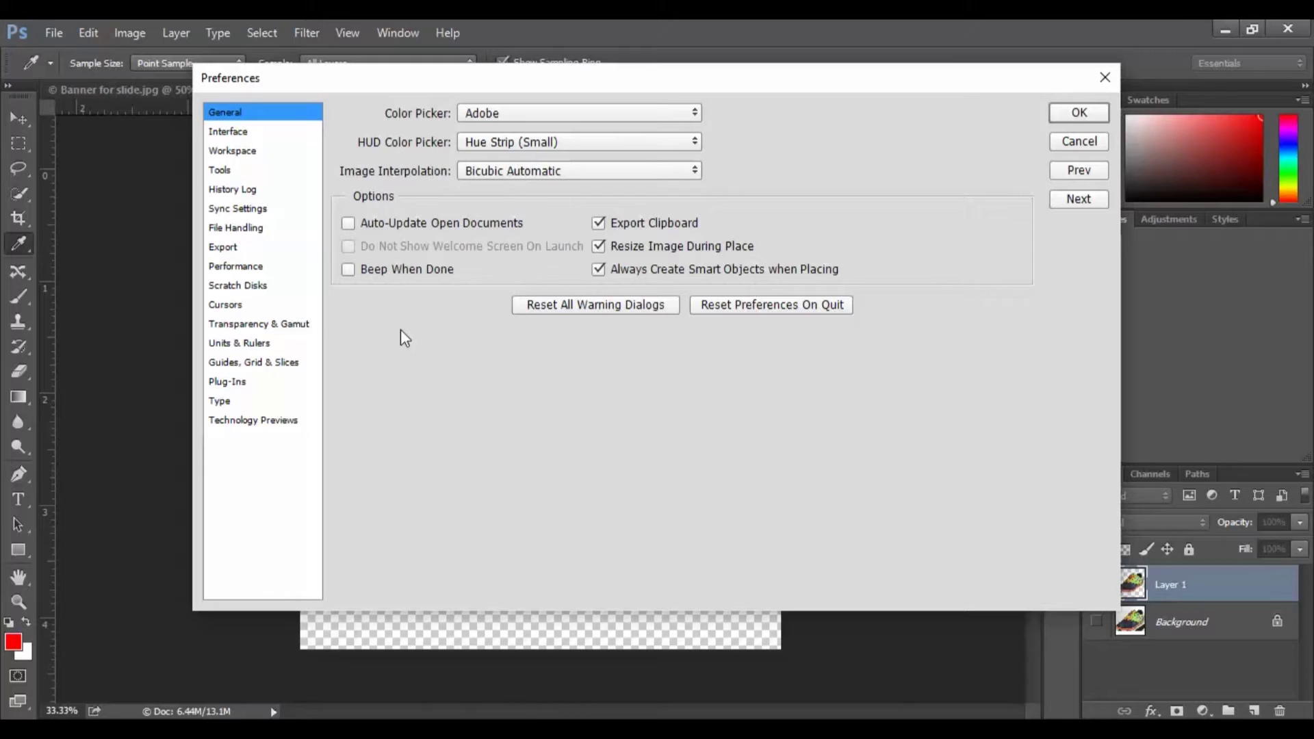
click(291, 330)
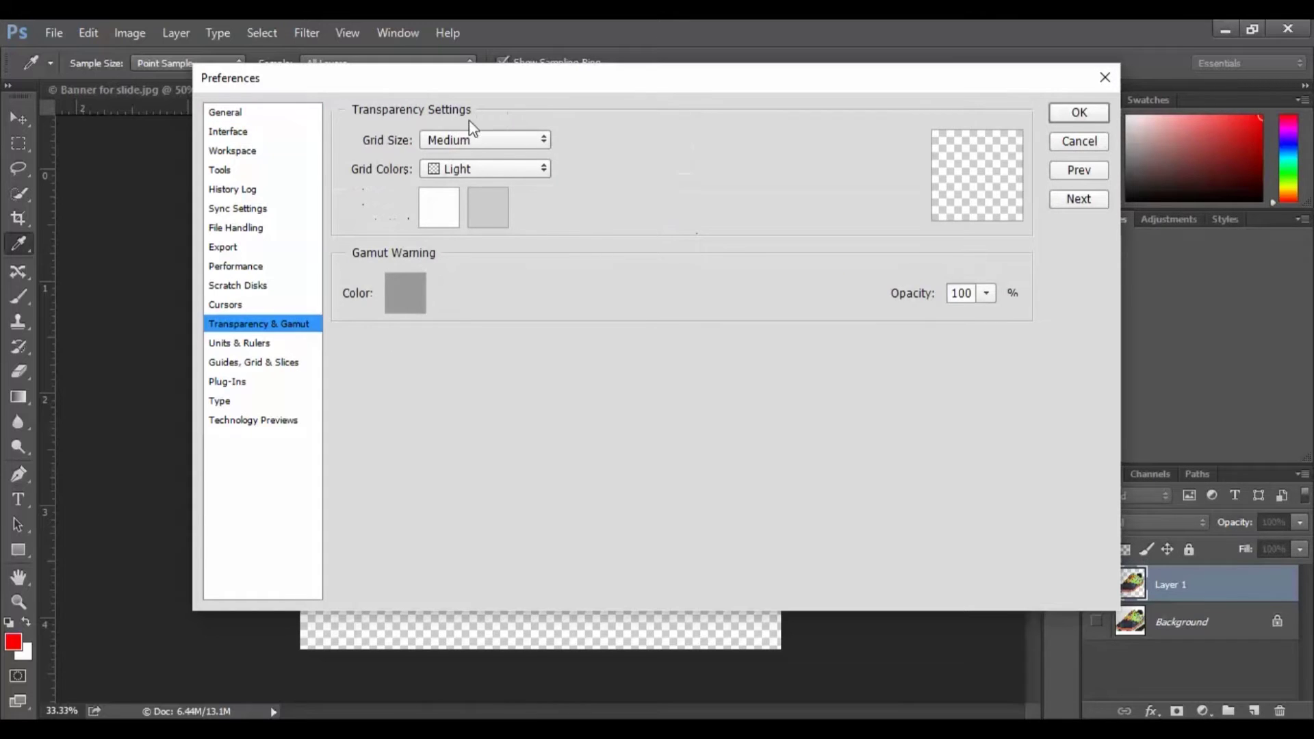
click(484, 141)
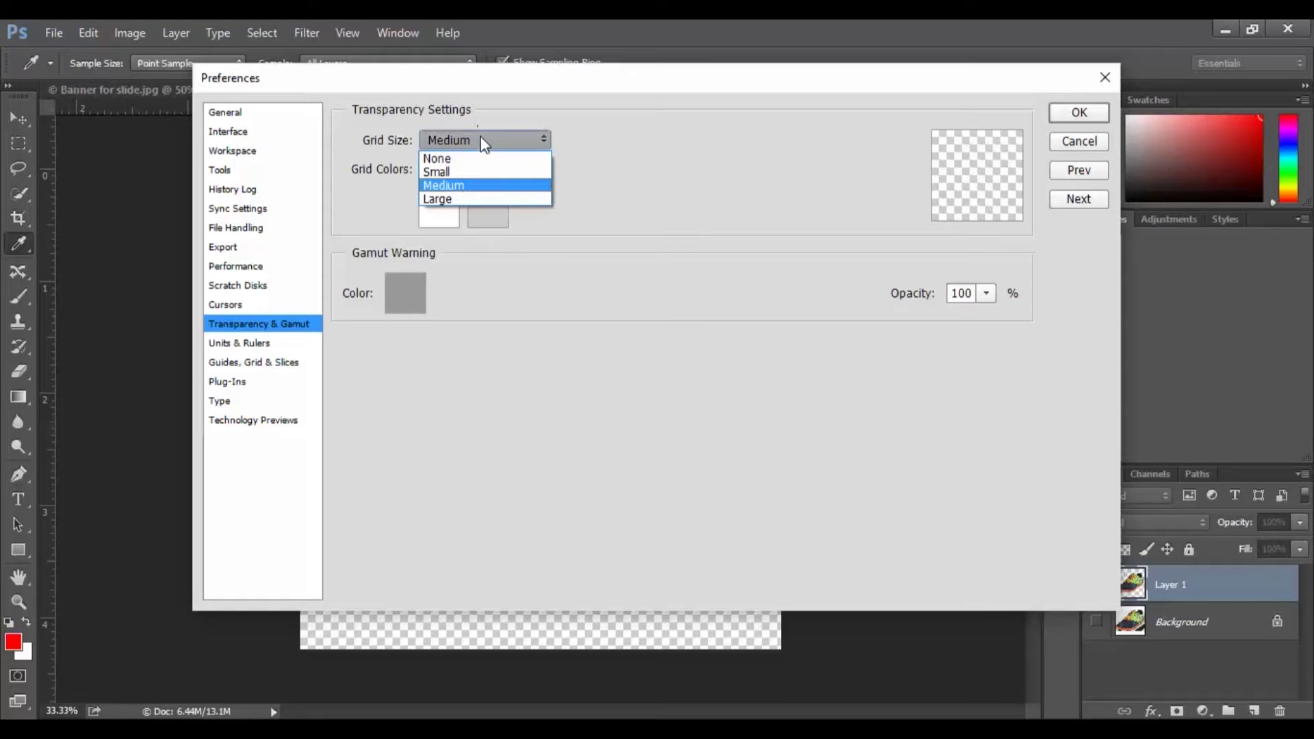
click(455, 157)
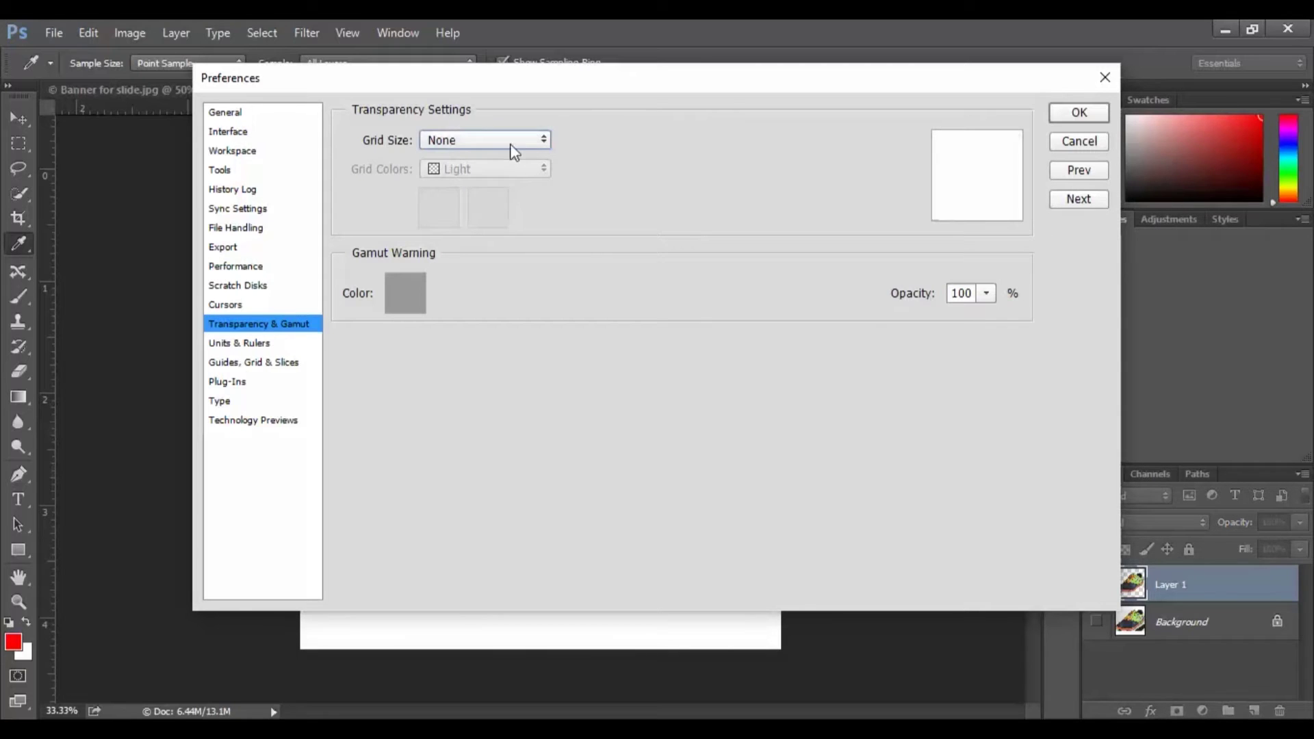
click(1067, 111)
key(v)
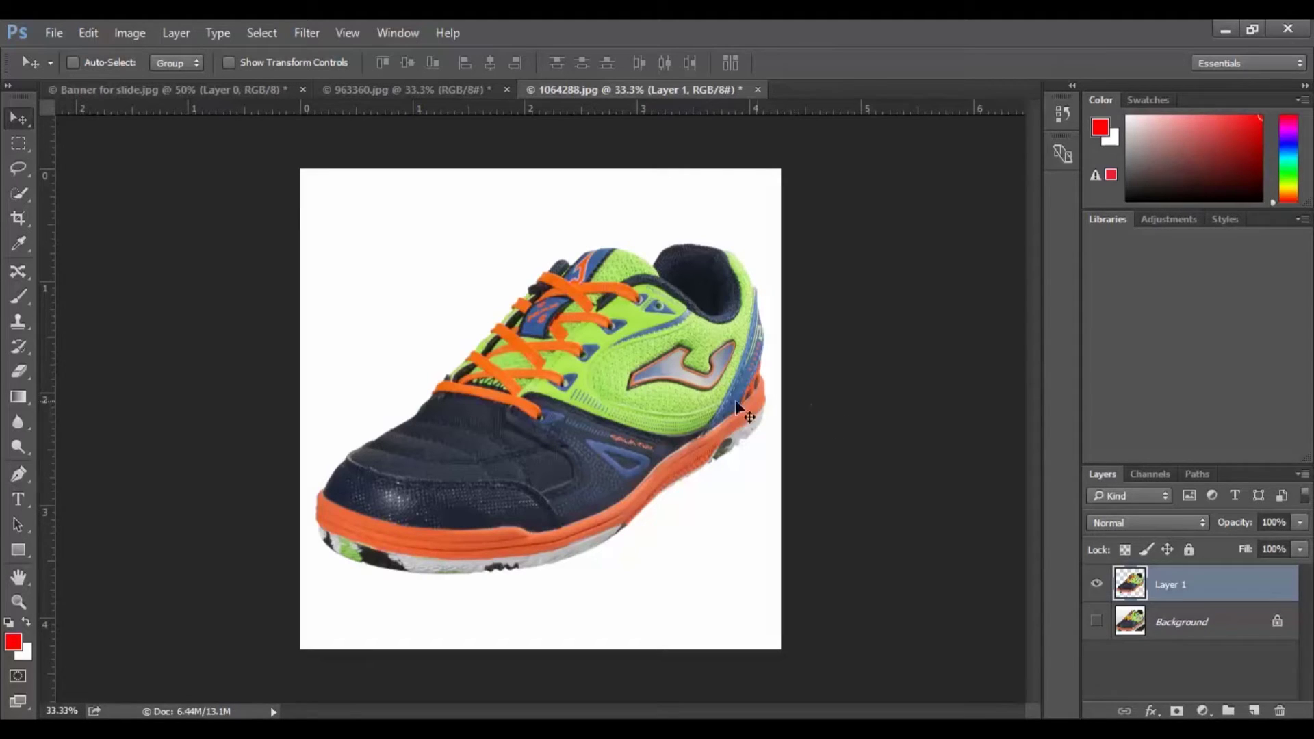
Undo the shoe's scaling, canvas and cutout edits back to the original photo with the shoe selected.
click(17, 218)
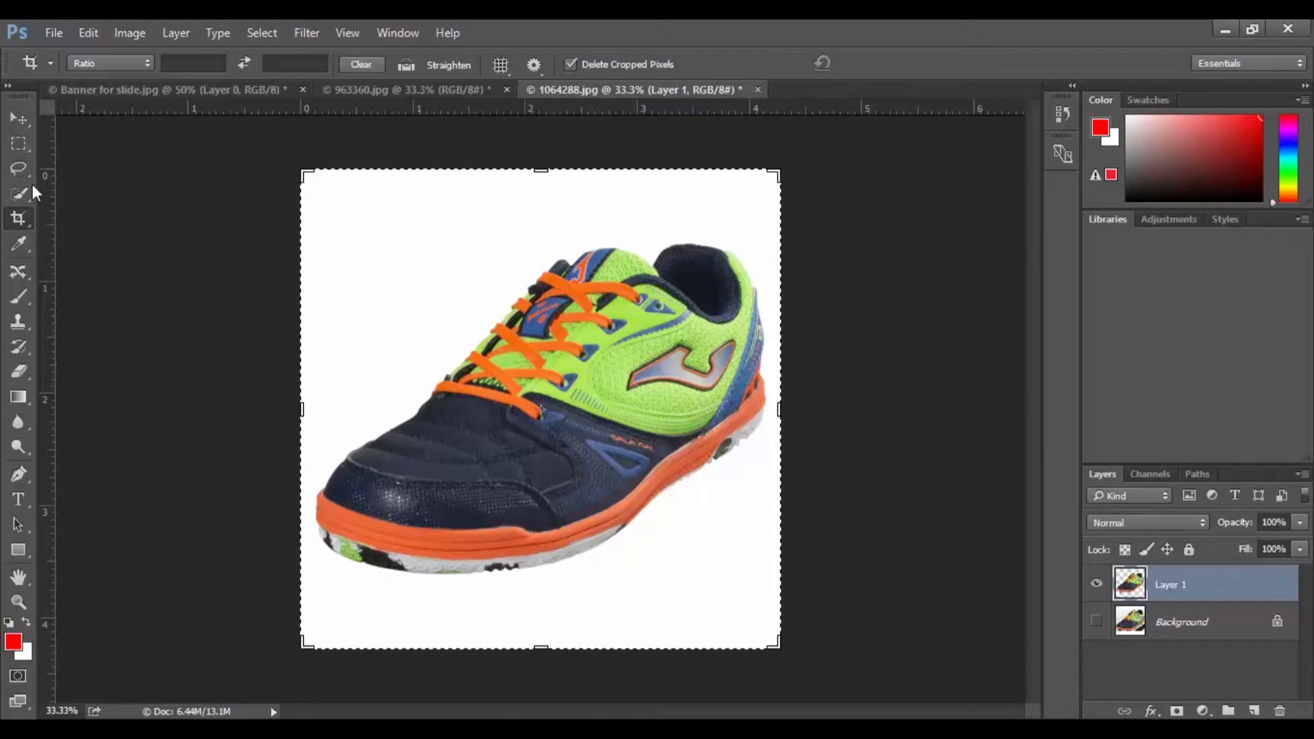
key(ctrl+minus)
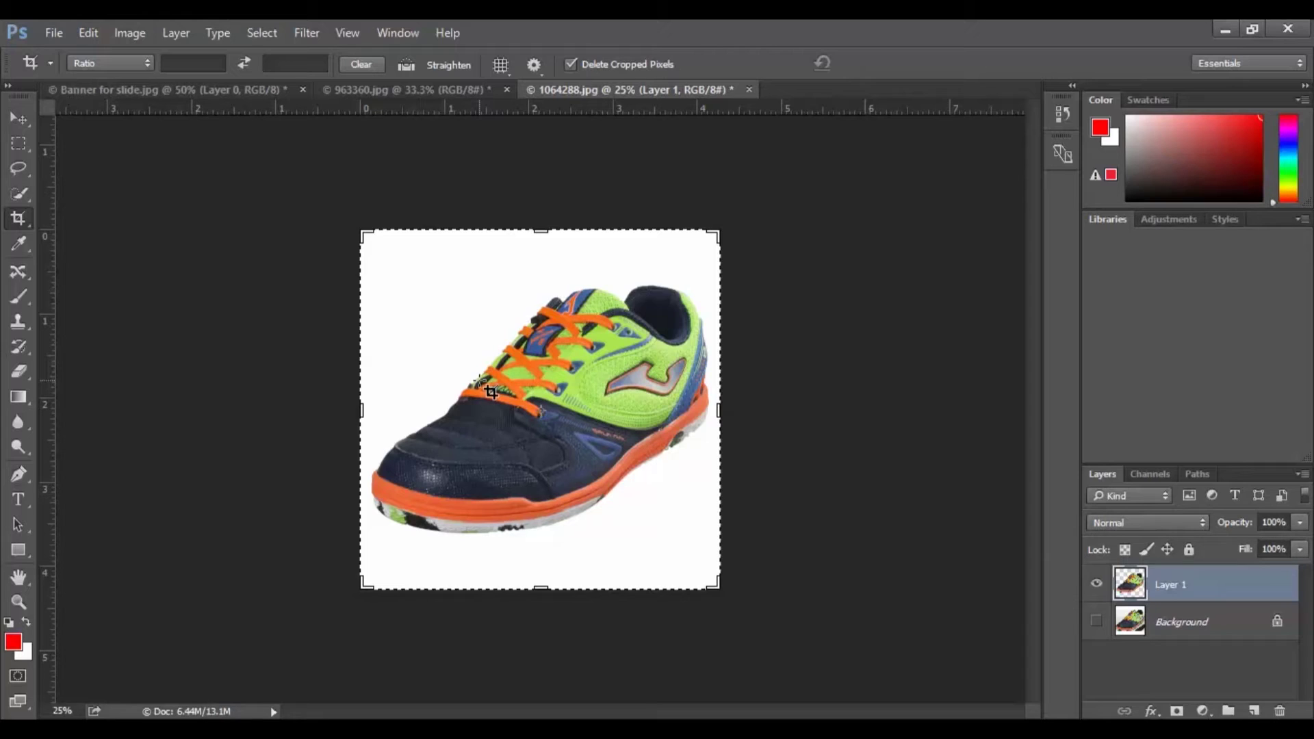
key(ctrl)
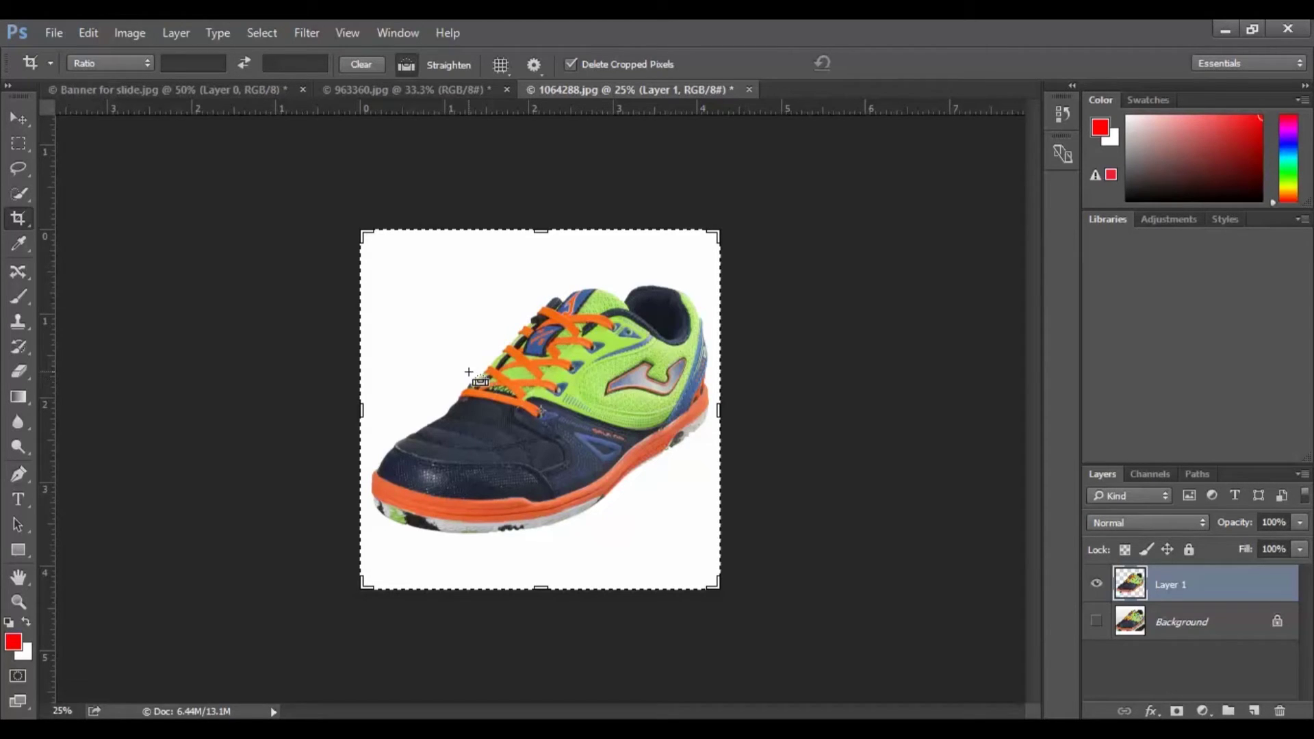
key(ctrl+alt+z)
key(ctrl+alt+z)
key(ctrl+alt+z)
key(ctrl+alt+z)
key(ctrl+alt+z)
key(ctrl+alt+z)
key(ctrl+alt+z)
key(ctrl+alt+z)
key(ctrl+alt+z)
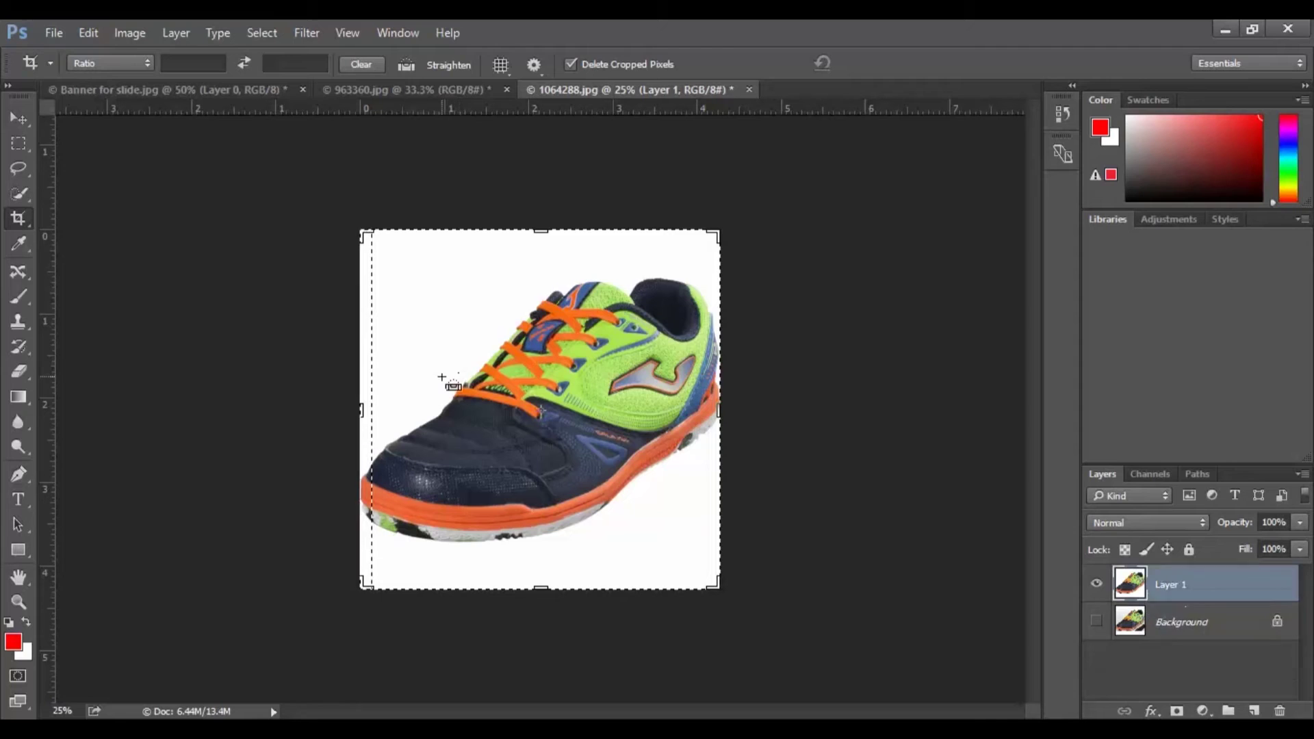
key(ctrl+alt+z)
key(ctrl+alt+z)
key(ctrl+alt+z)
key(ctrl+alt+z)
key(ctrl+alt+z)
key(ctrl+alt+z)
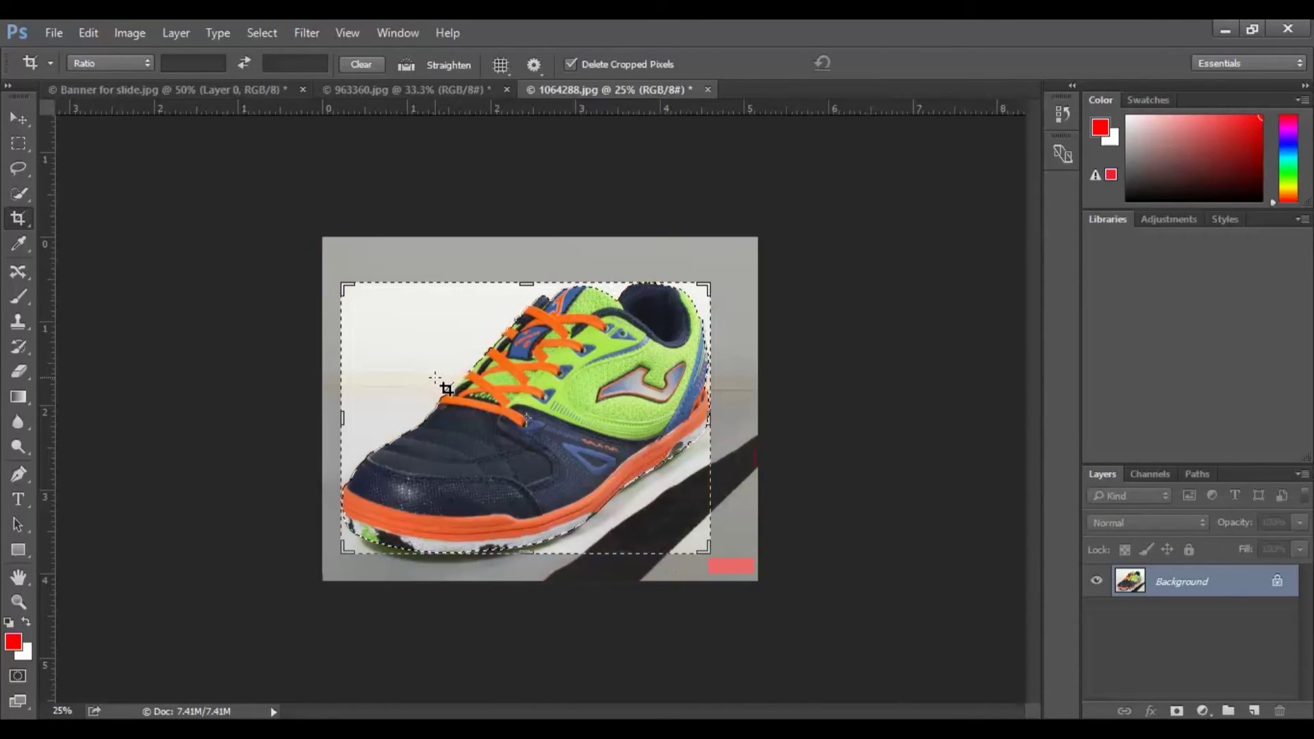
click(436, 380)
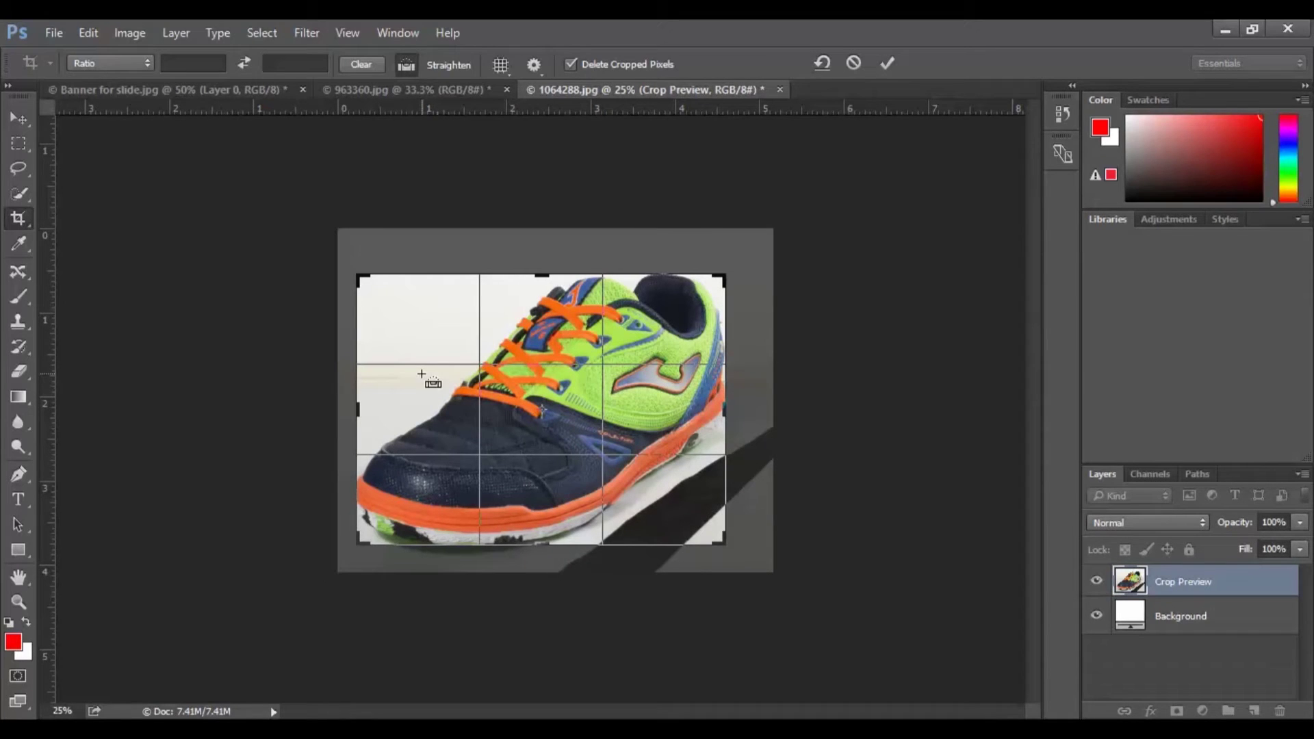
click(16, 126)
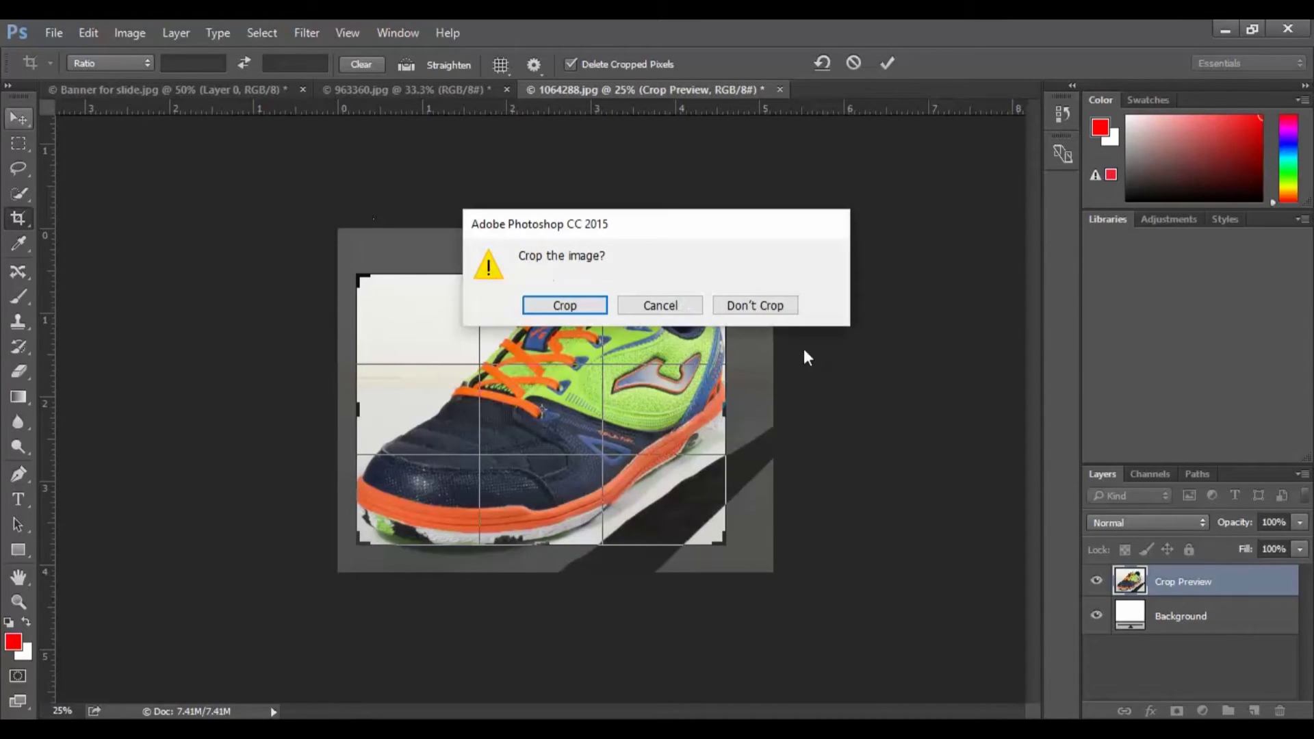
click(747, 306)
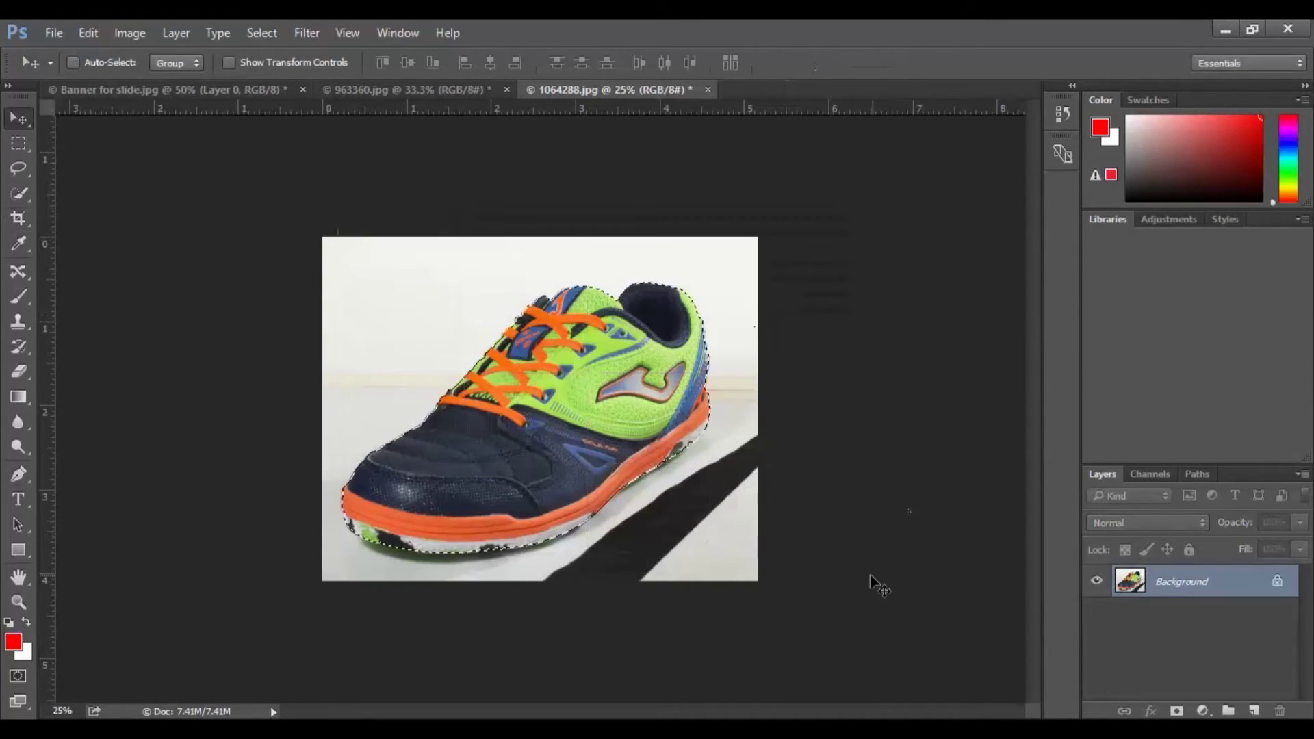
Deselect, copy the shoe outlined by Path 1 onto a new layer and hide the Background layer.
key(ctrl+d)
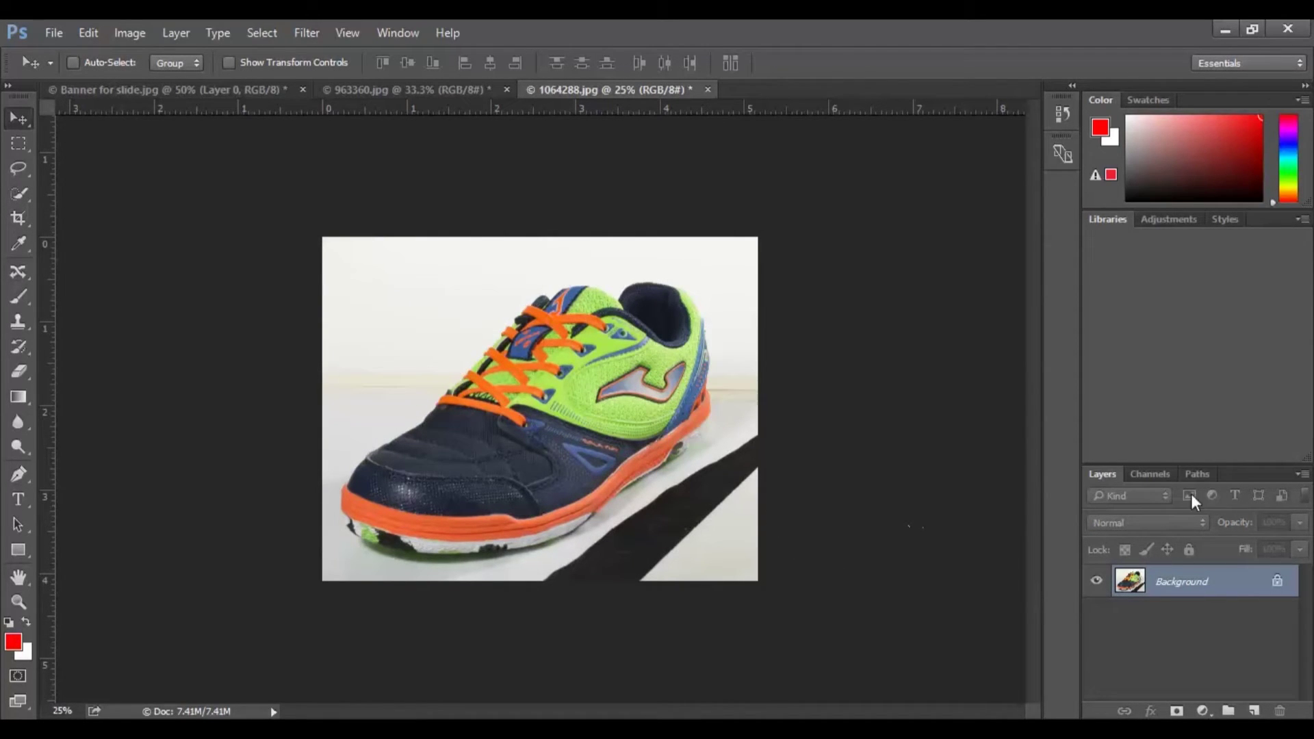
click(1200, 474)
ctrl+click(1100, 506)
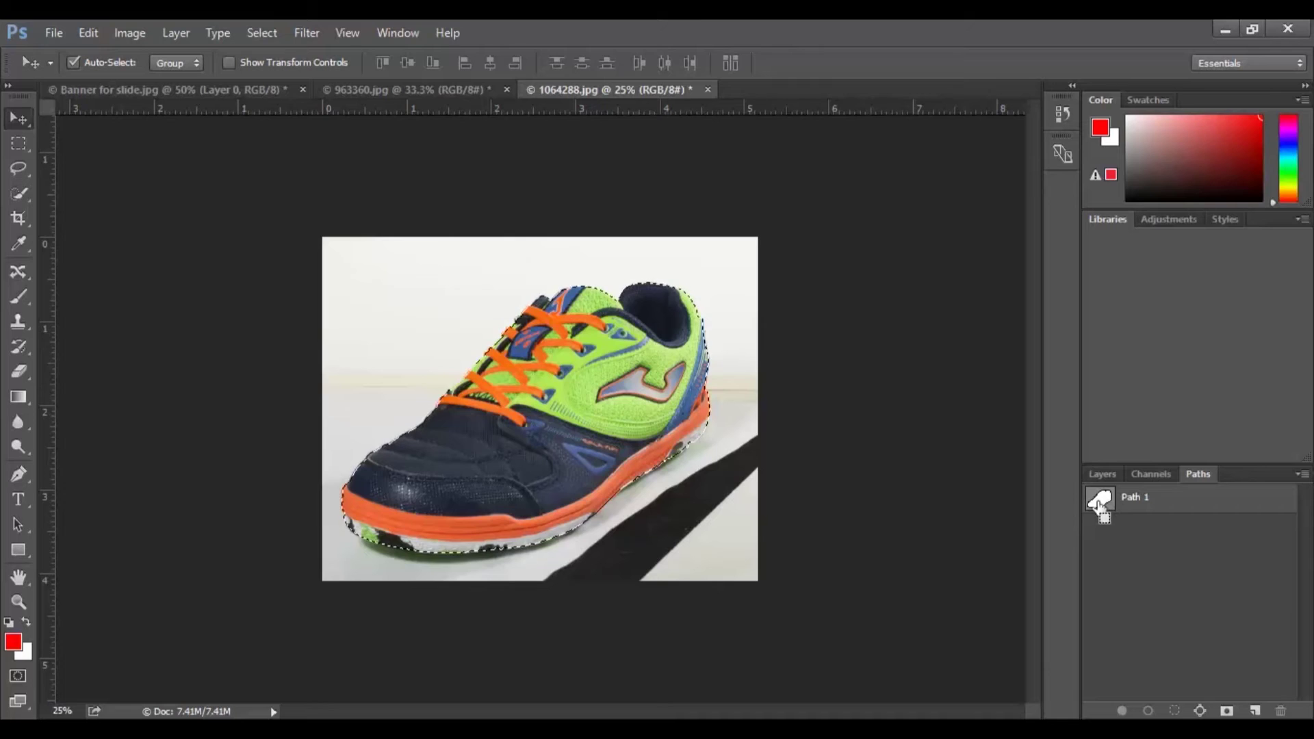
key(ctrl+j)
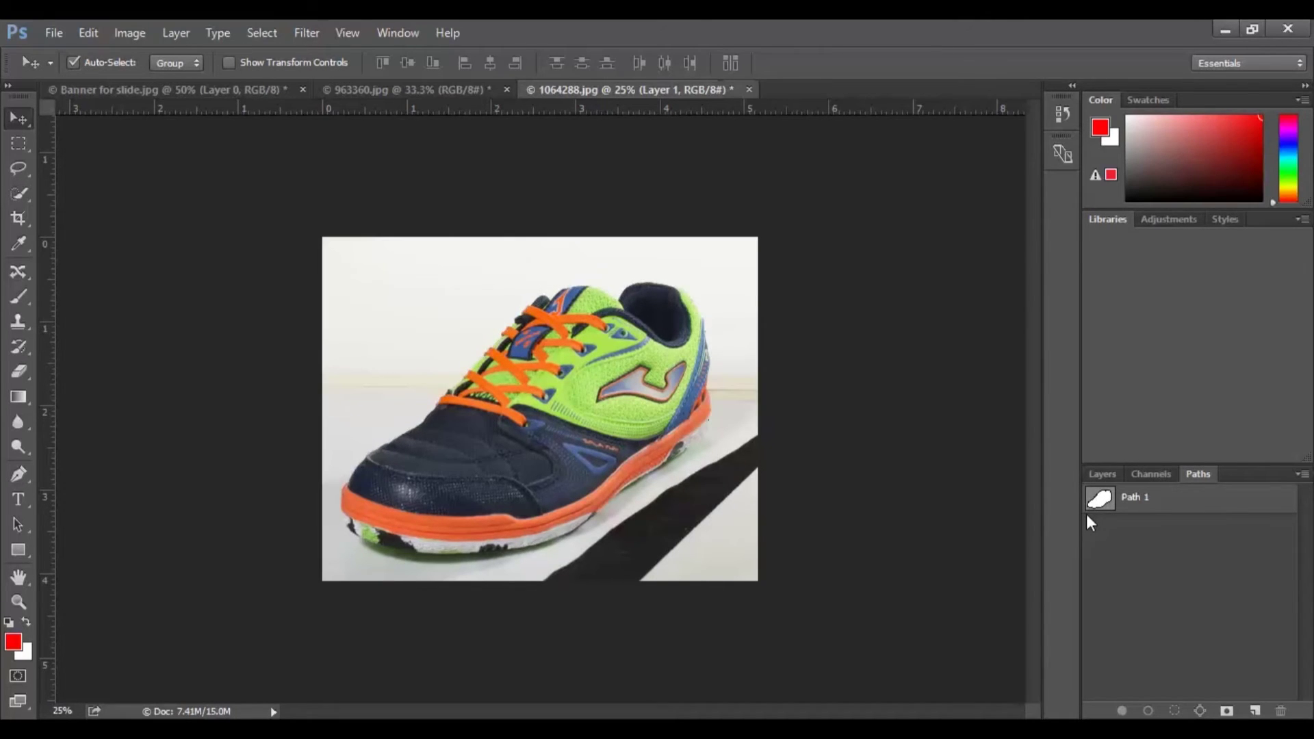
click(1104, 474)
click(1097, 613)
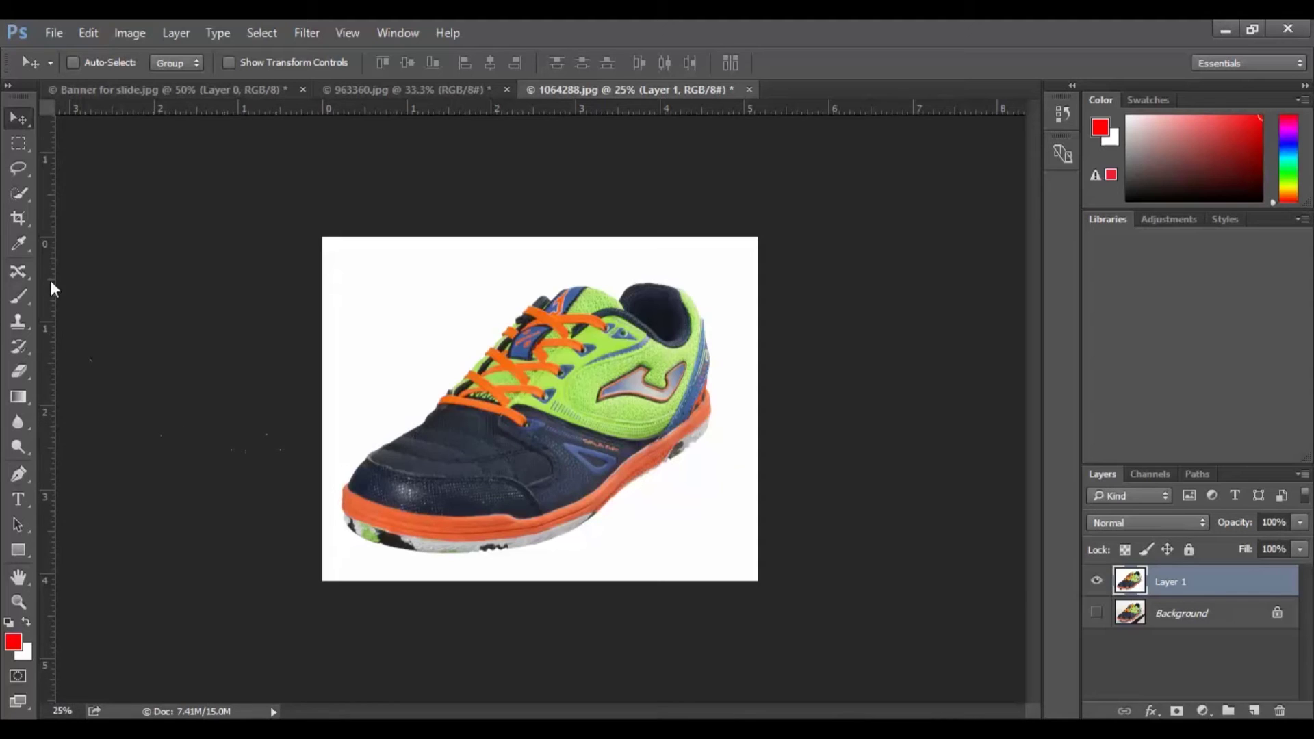
Start the Crop tool and set its aspect ratio to 1500 px by 1500 px.
click(19, 223)
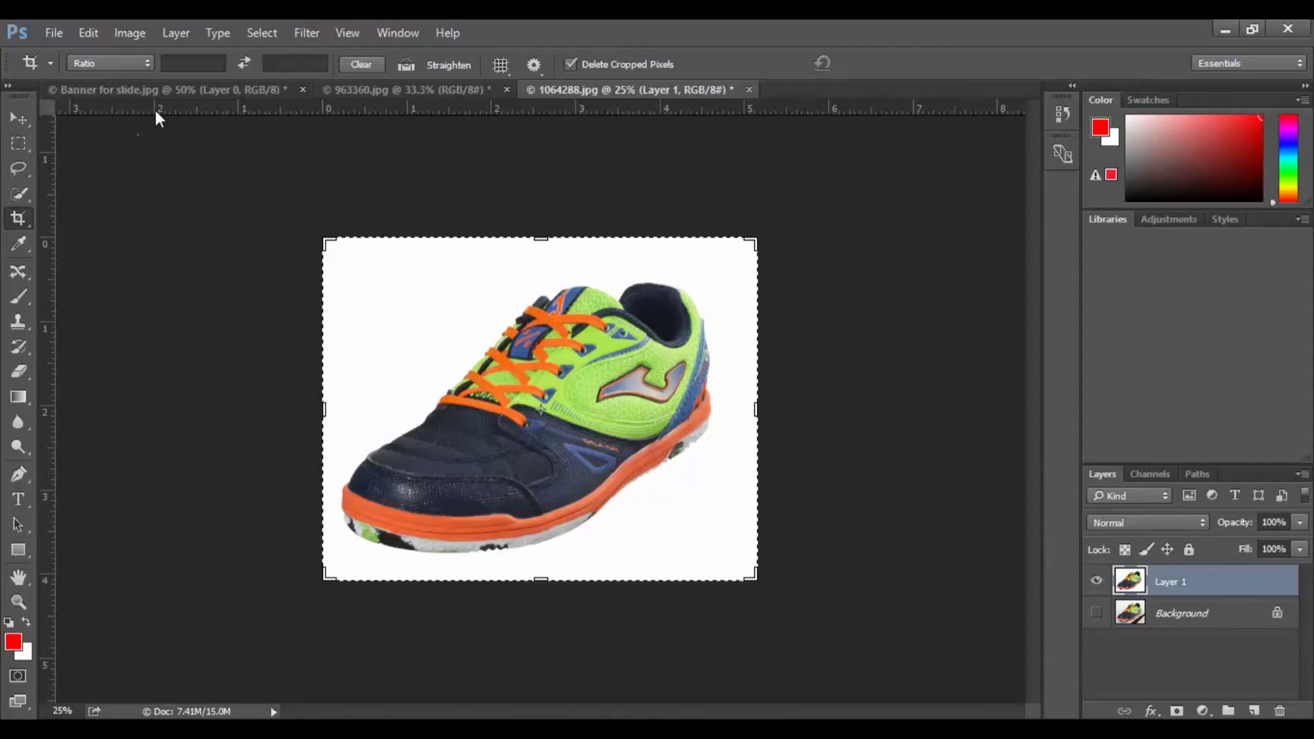
click(193, 64)
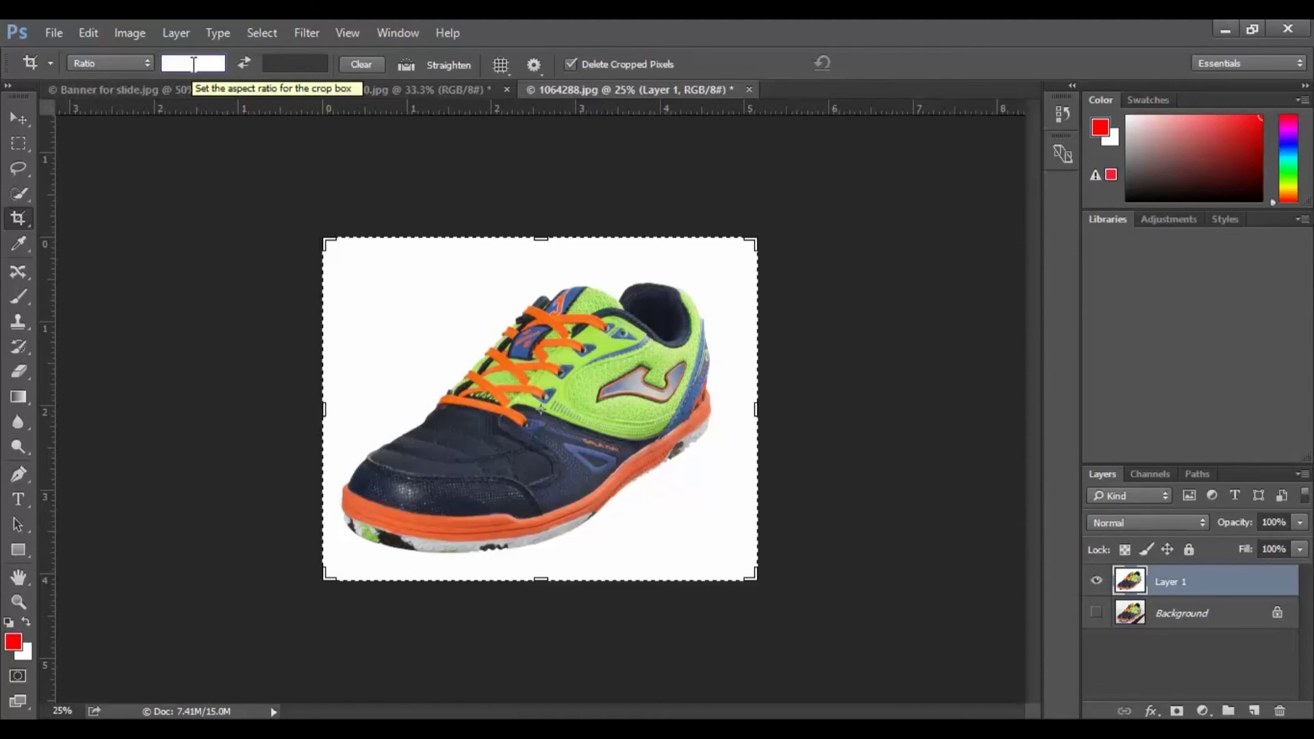
text(1500 px)
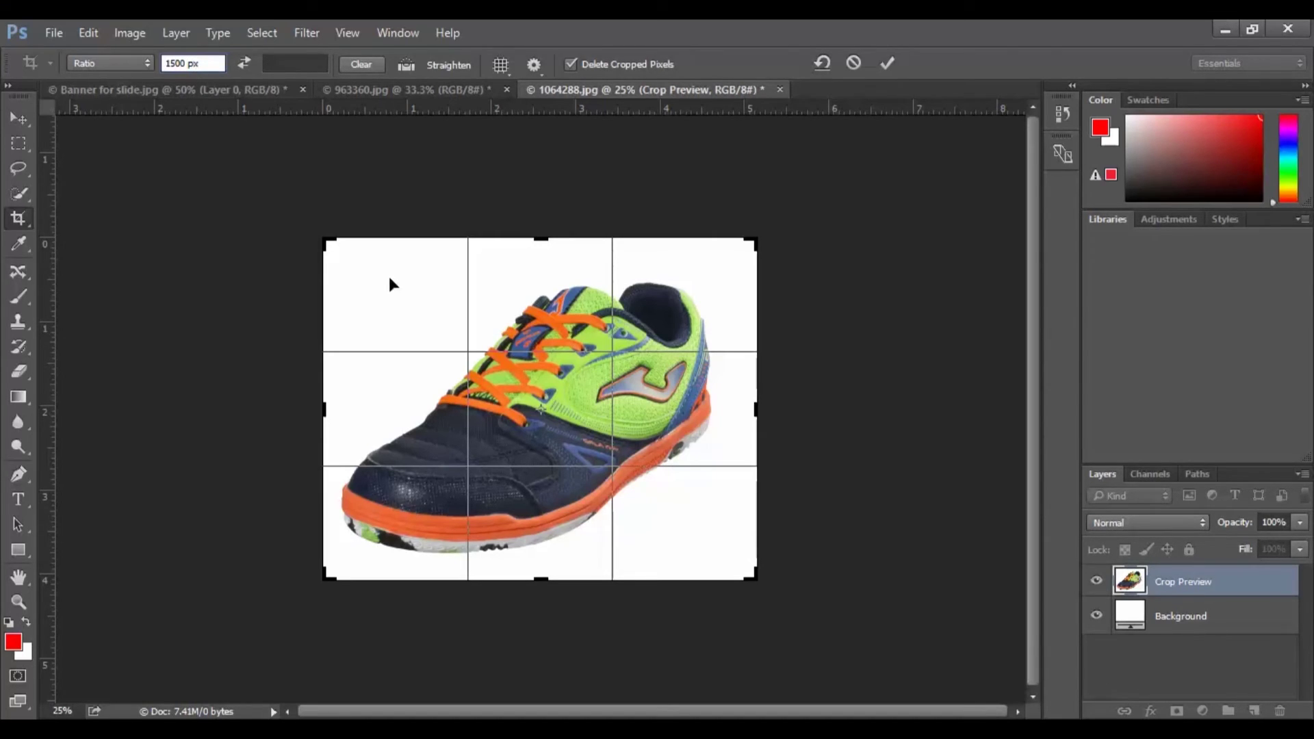
key(Tab)
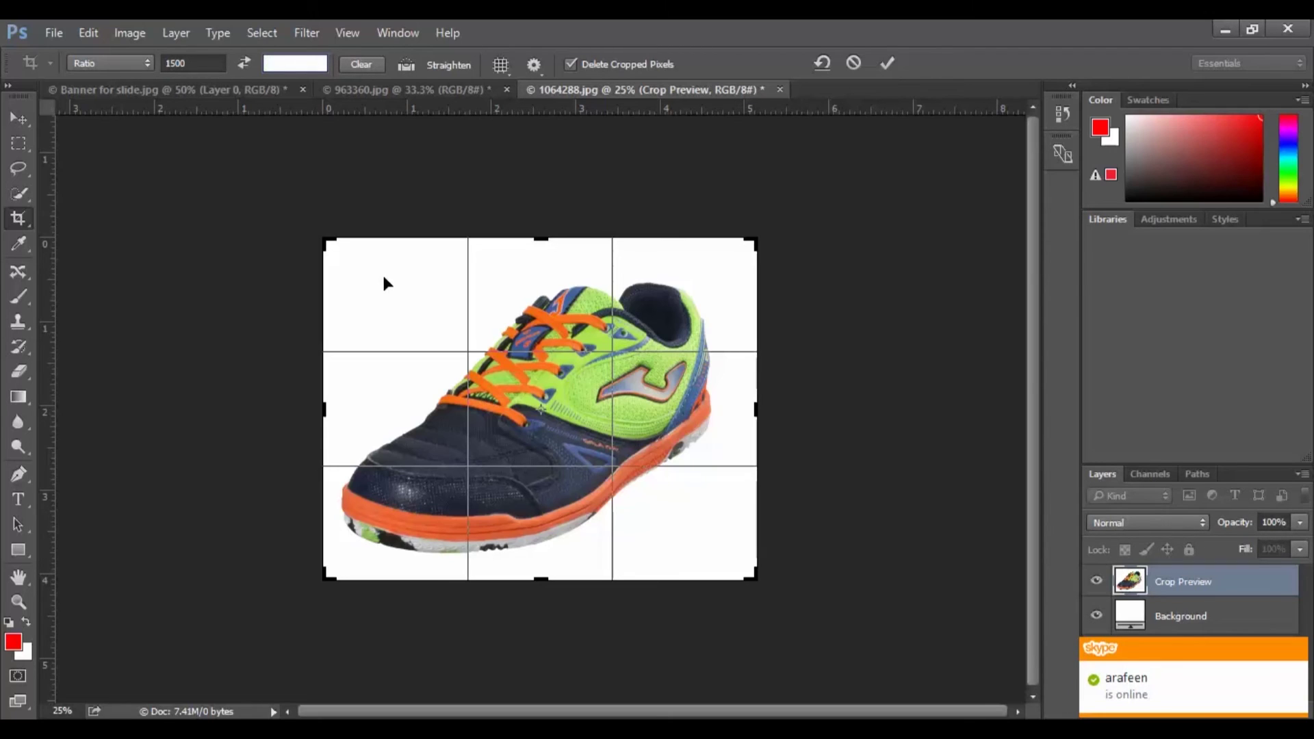
text(1500 px)
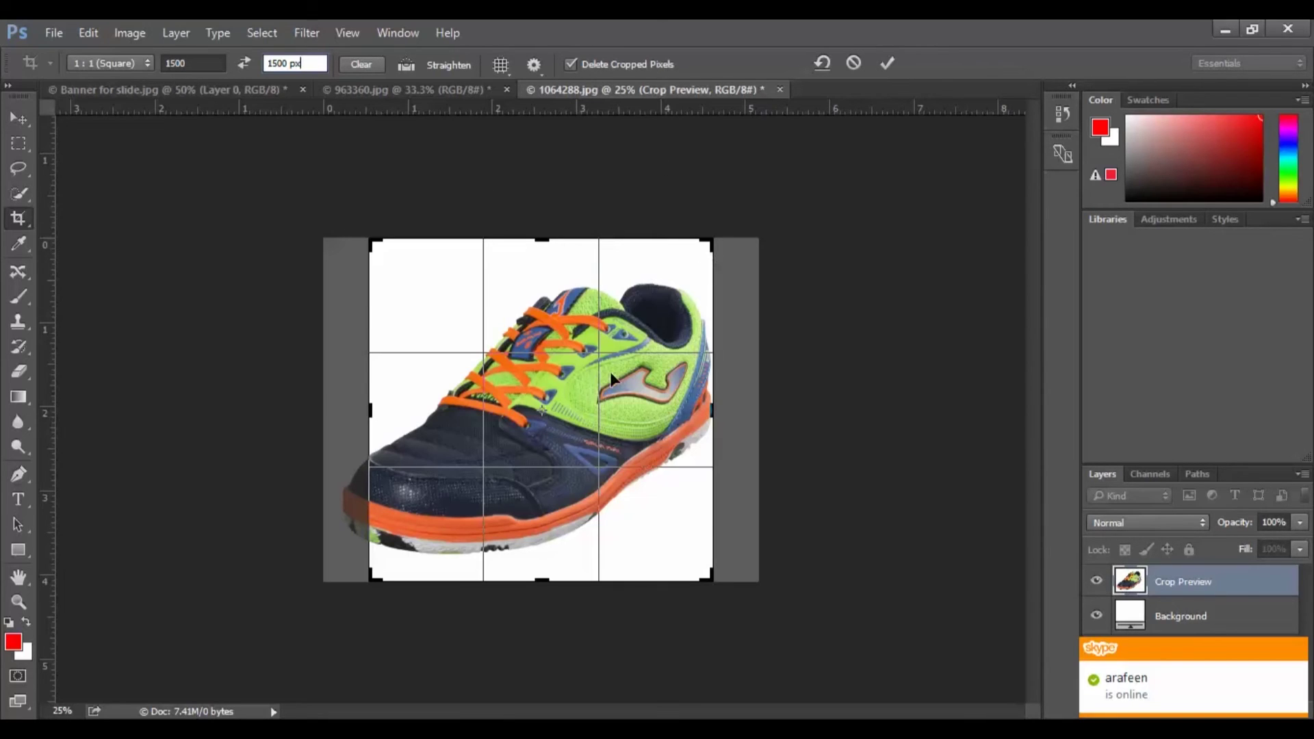
Centre the shoe in the square crop box, enlarge the box to leave space around the whole shoe, and apply the crop.
mouse_move(614, 372)
mouse_down()
mouse_move(602, 375)
mouse_move(627, 374)
mouse_up()
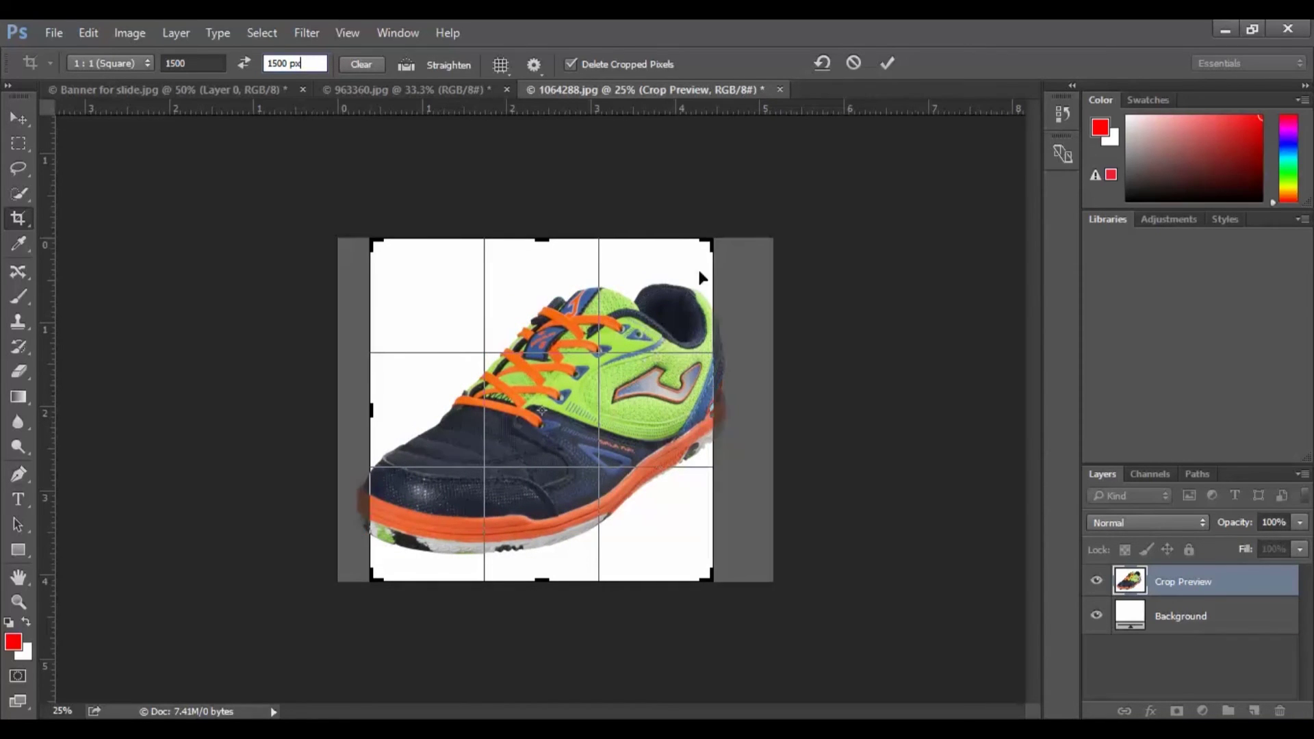
drag(712, 240, 735, 215)
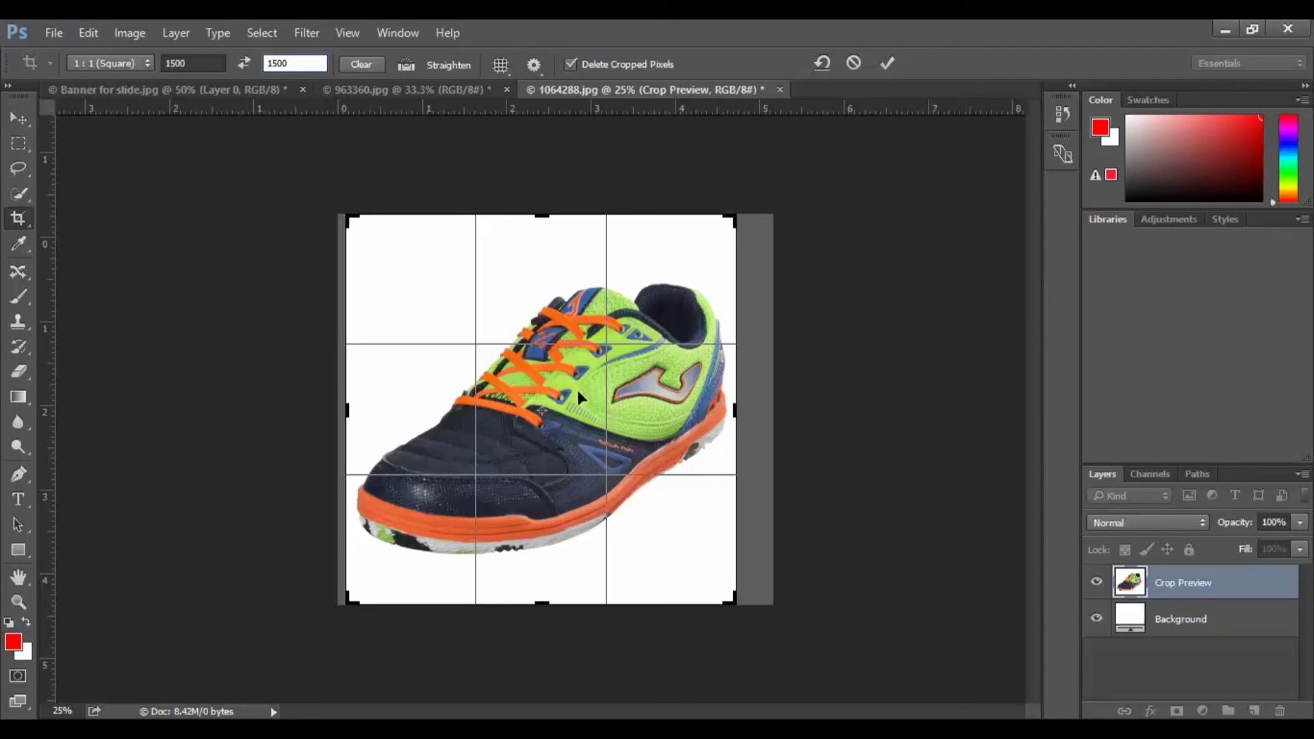
key(Return)
mouse_move(552, 402)
mouse_down()
mouse_move(546, 358)
mouse_move(550, 403)
mouse_up()
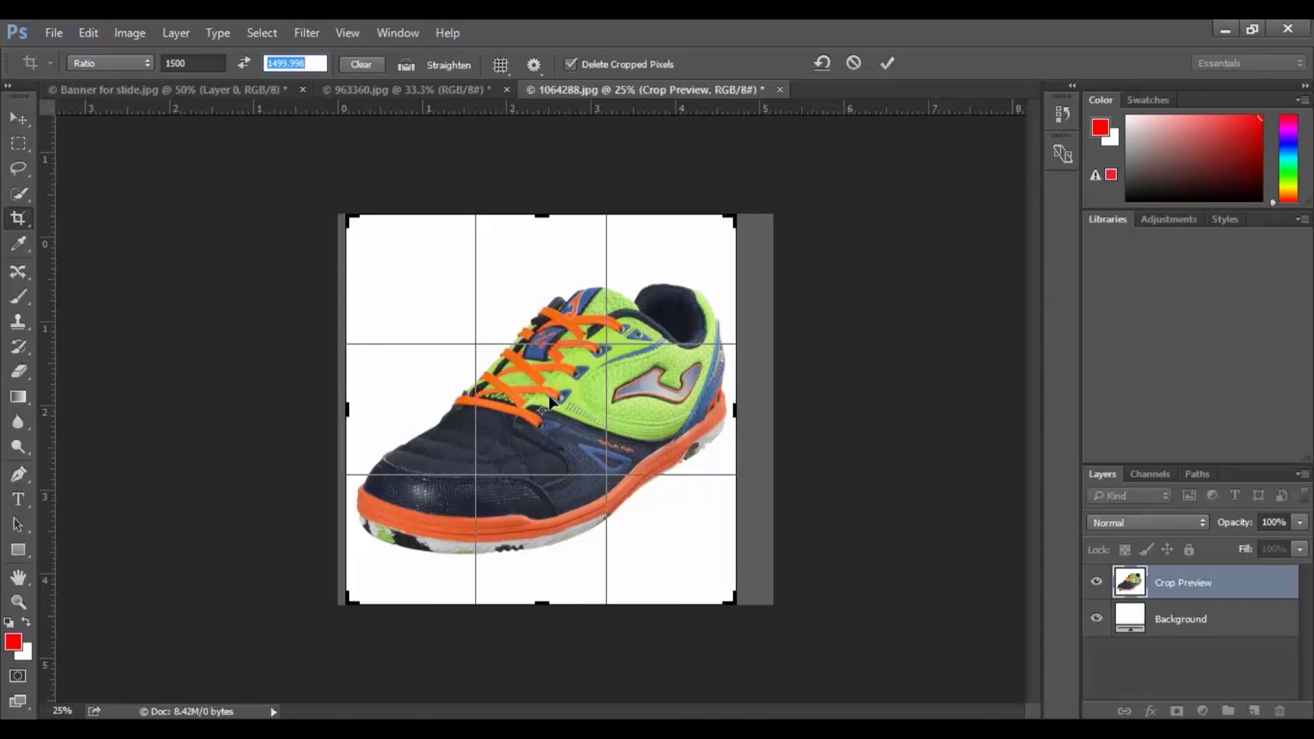
click(550, 403)
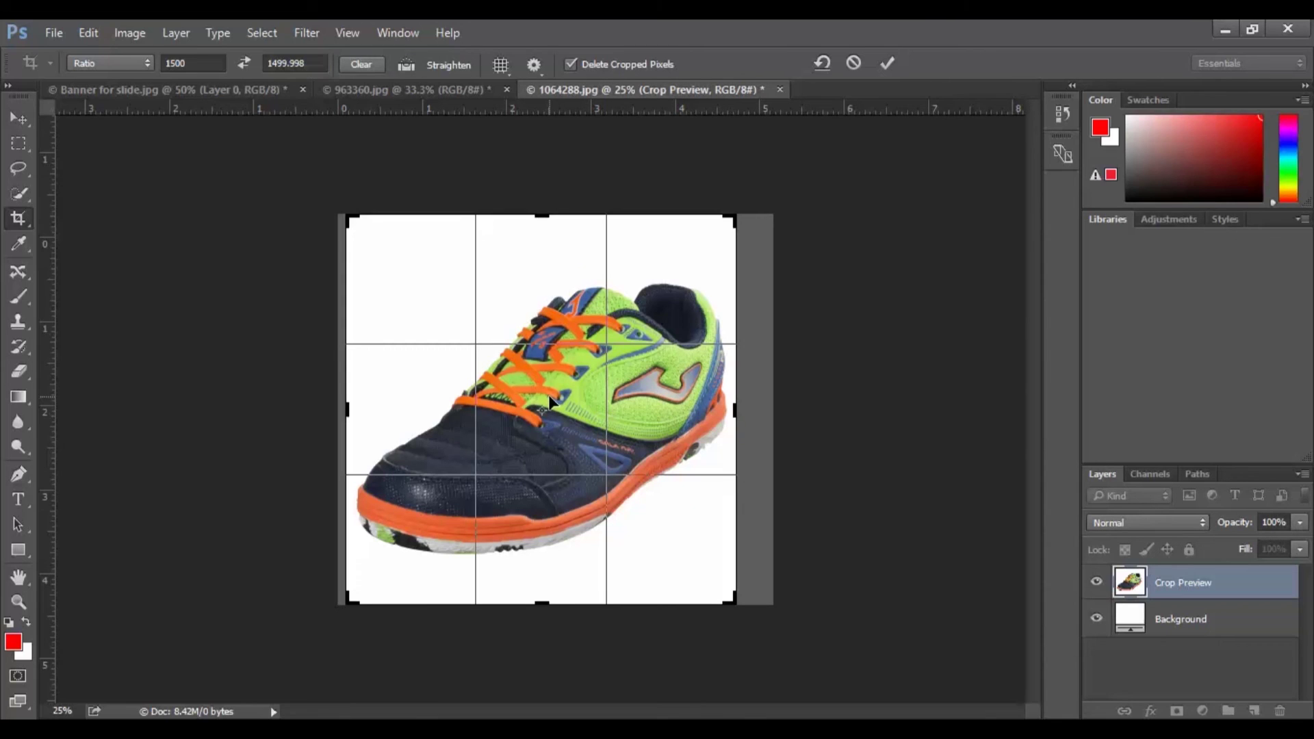
key(Return)
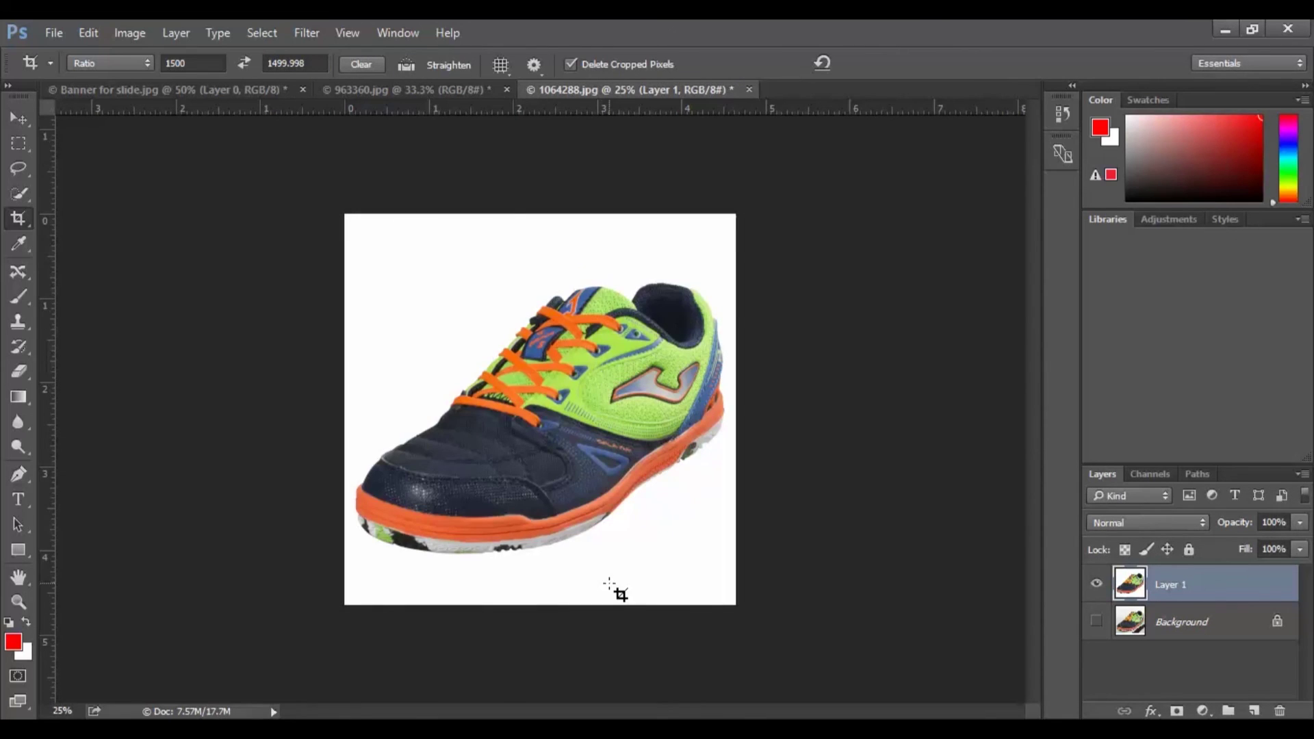
click(643, 444)
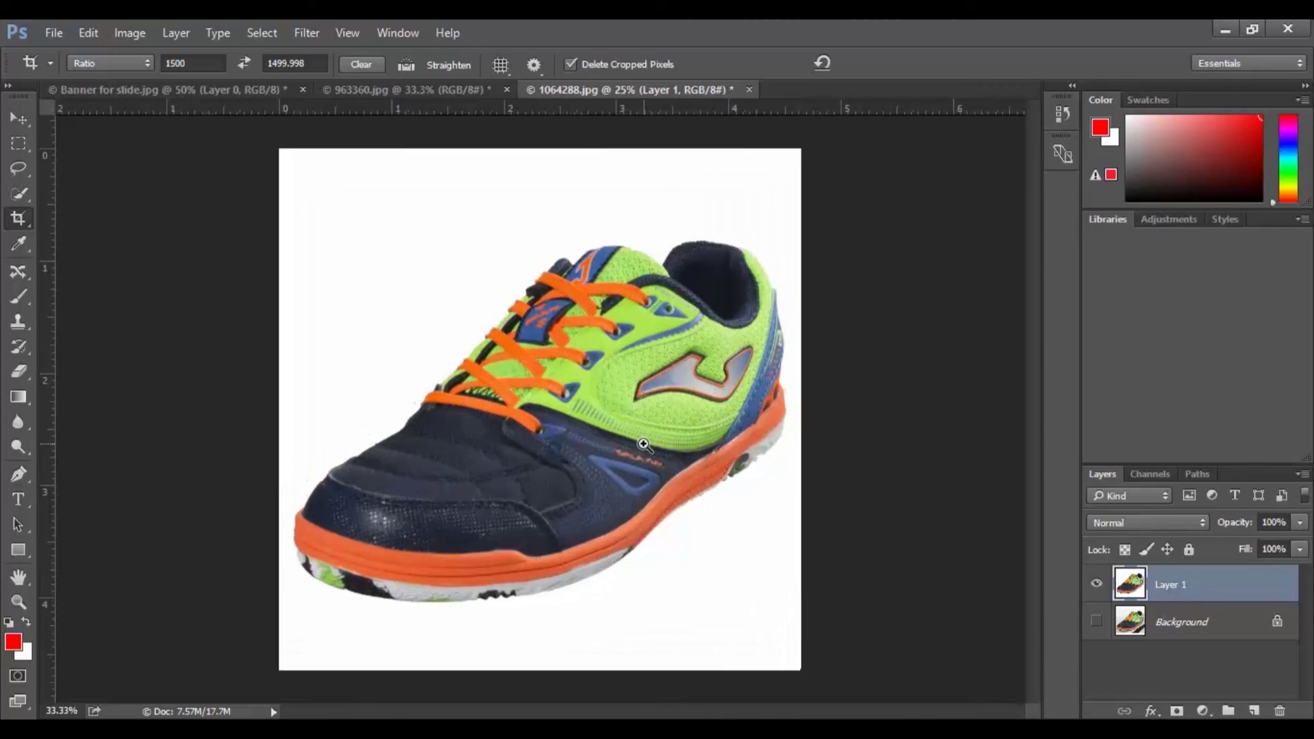
click(643, 443)
click(644, 444)
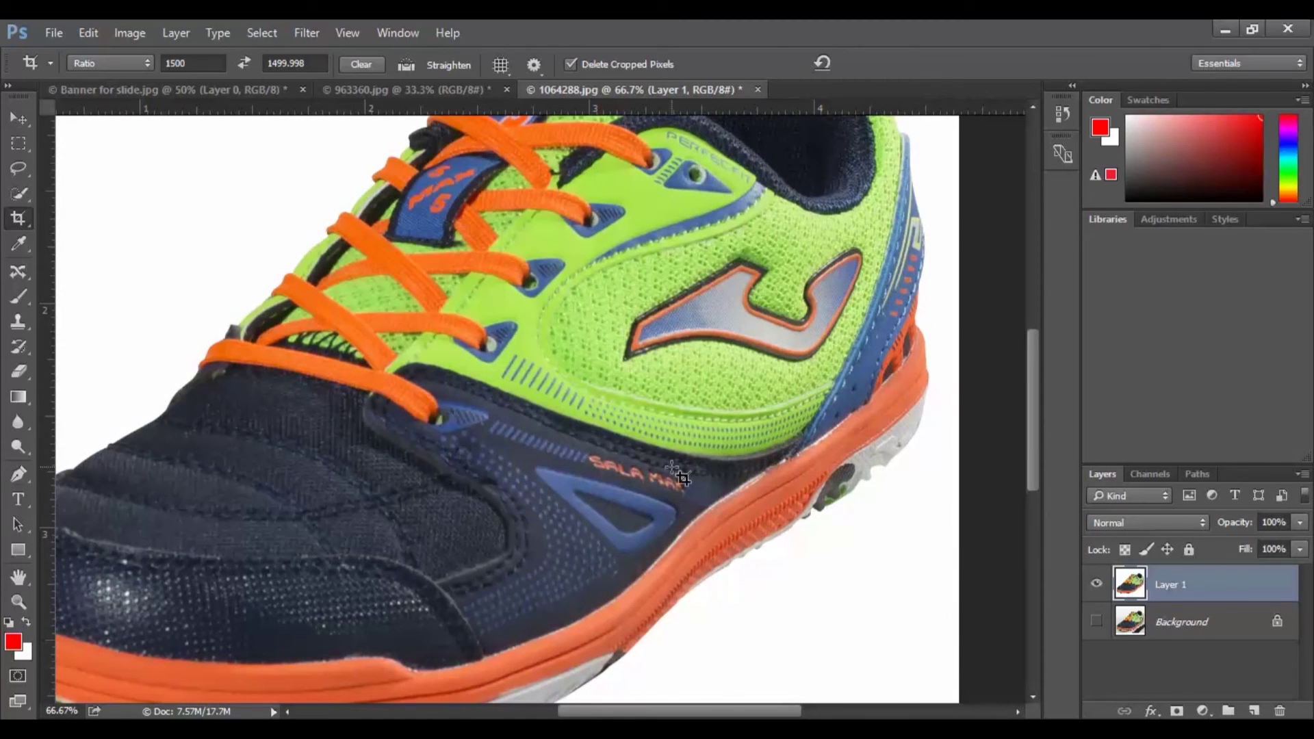
key(ctrl+minus)
key(ctrl+minus)
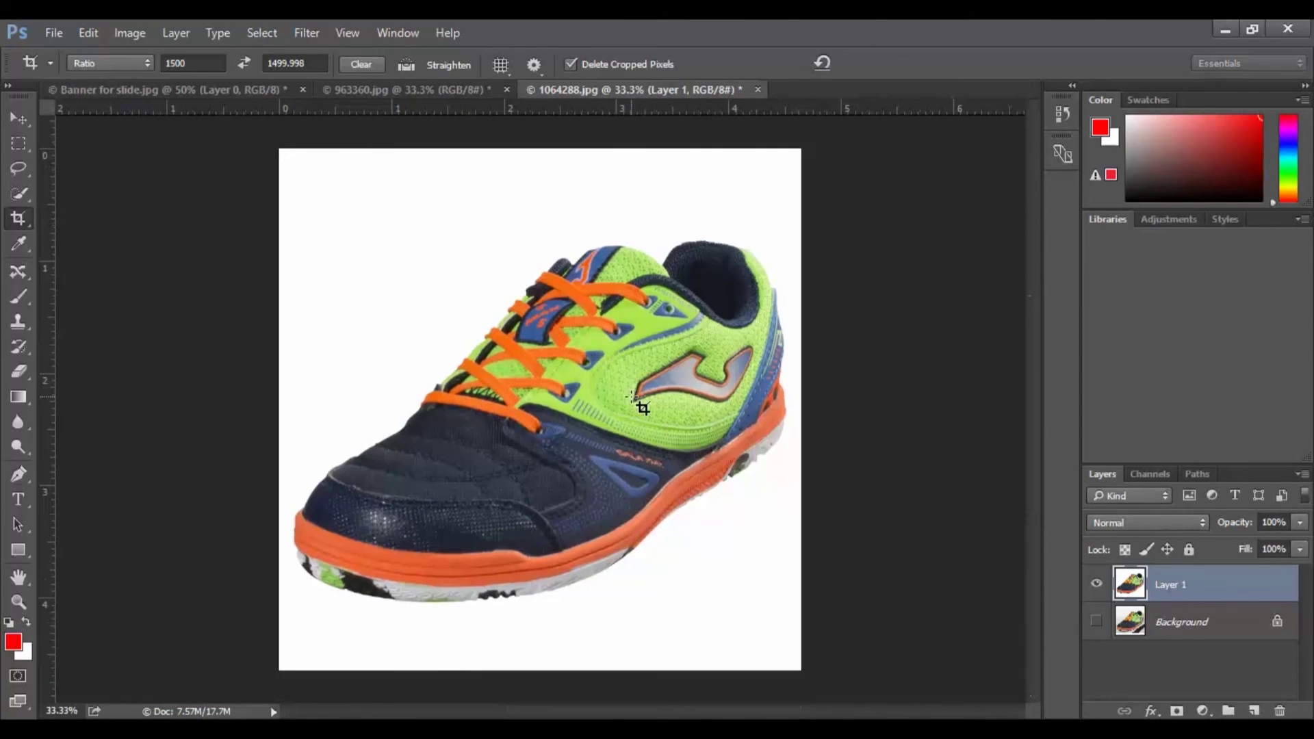